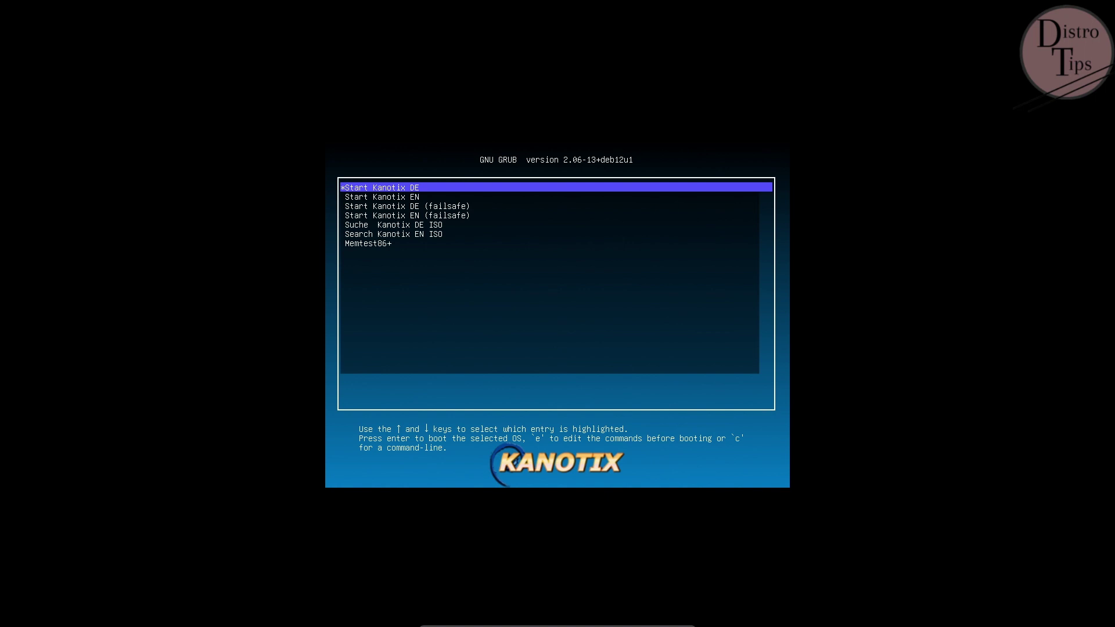
- Boot the live system from the 'Start Kanotix EN' GRUB entry
{"action": "key", "text": "Down"}
{"action": "key", "text": "Down"}
{"action": "key", "text": "Down"}
{"action": "key", "text": "Down"}
{"action": "key", "text": "Up"}
{"action": "key", "text": "Up"}
{"action": "key", "text": "Up"}
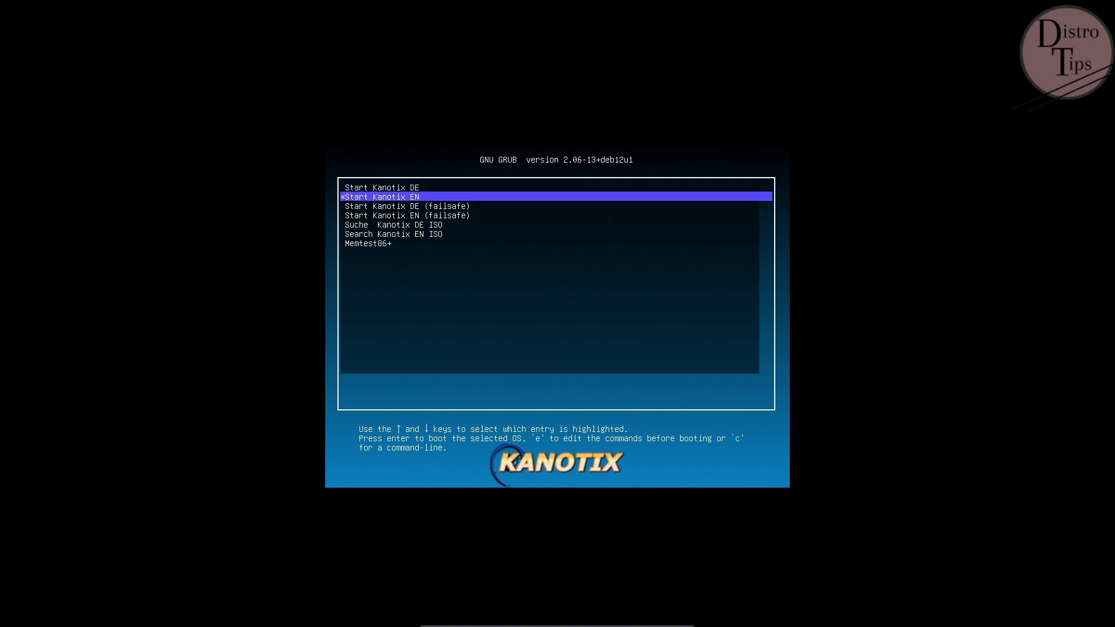
{"action": "key", "text": "Return"}
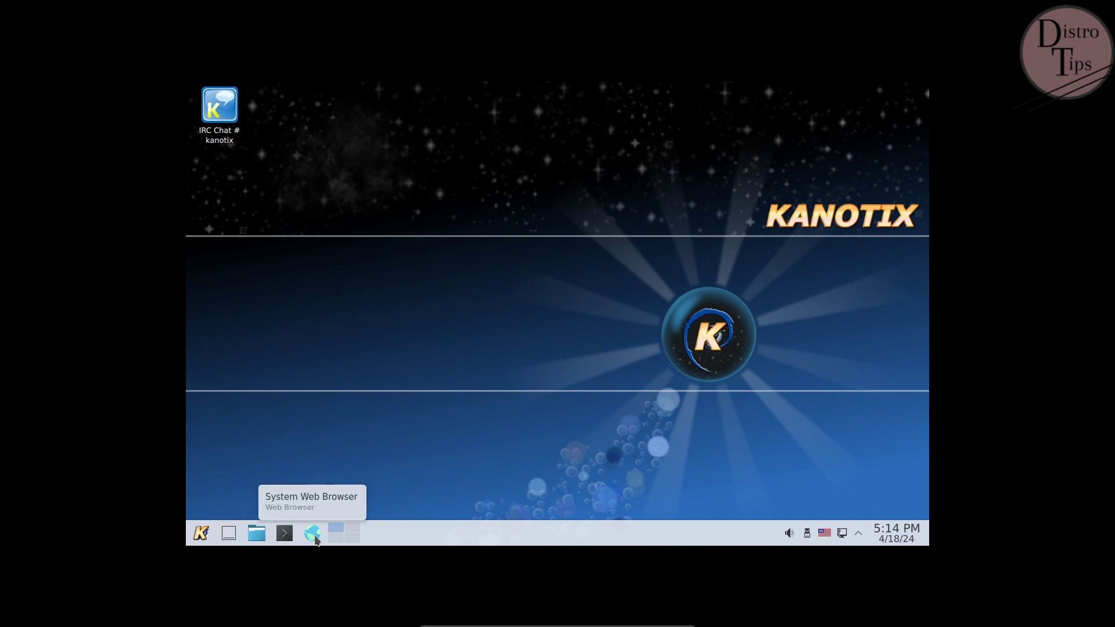
- Launch System Settings from the K menu and go to Display and Monitor
{"action": "left_click", "coordinate": [202, 533]}
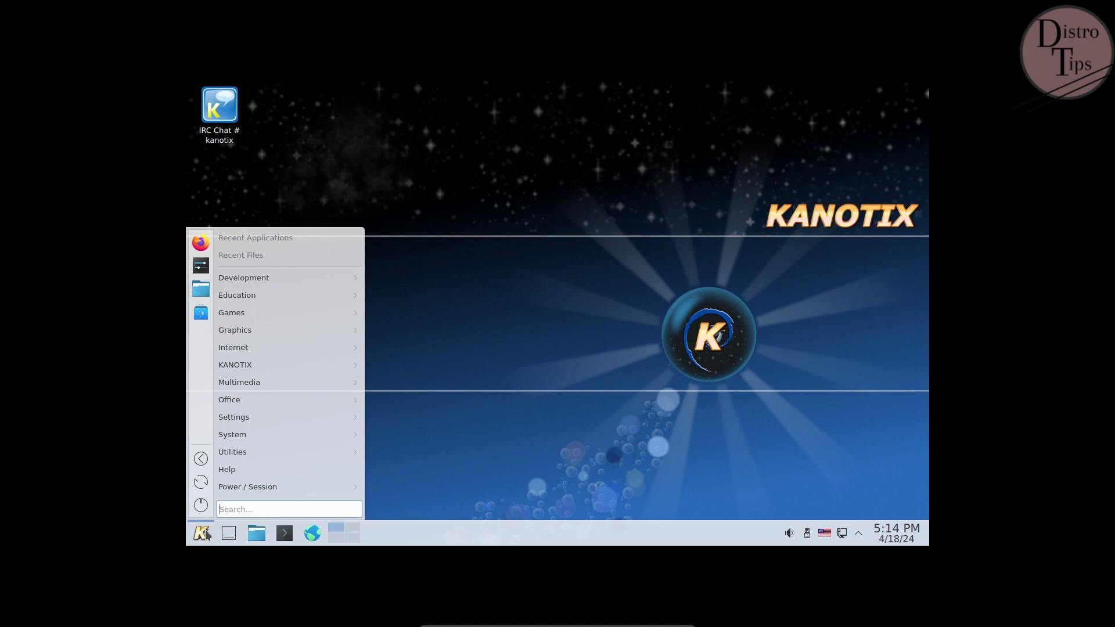
{"action": "mouse_move", "coordinate": [249, 417]}
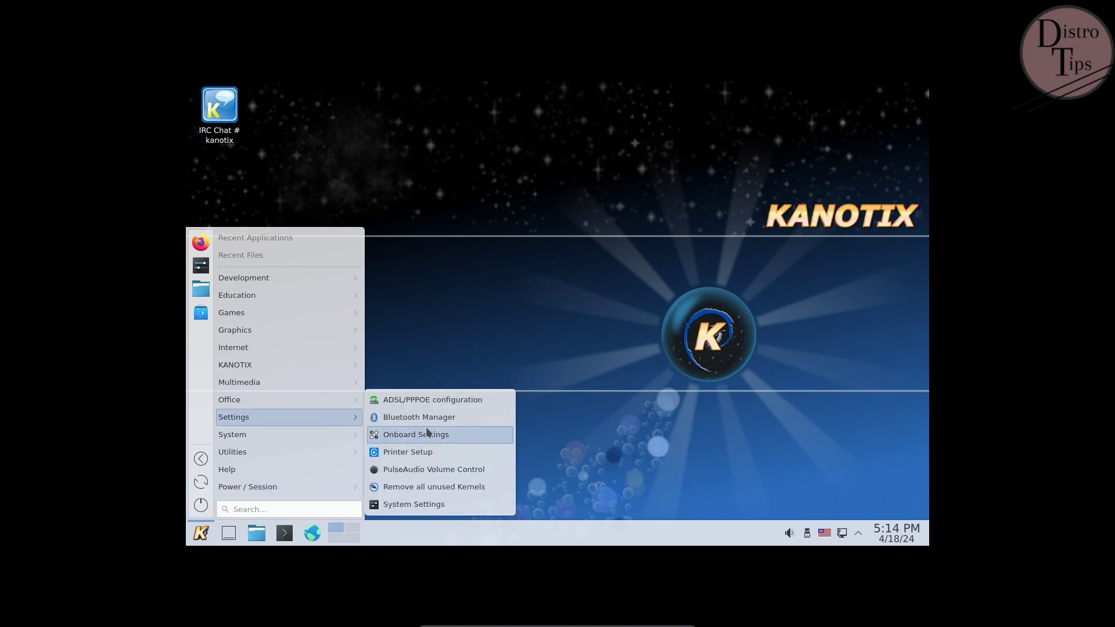
{"action": "left_click", "coordinate": [440, 506]}
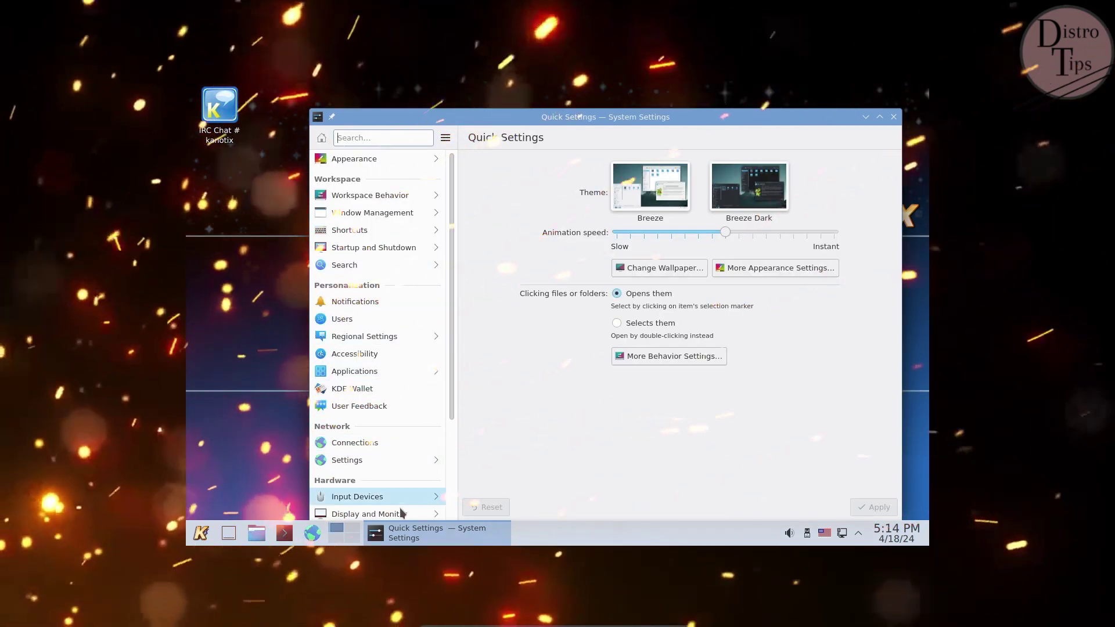
{"action": "left_click", "coordinate": [401, 514]}
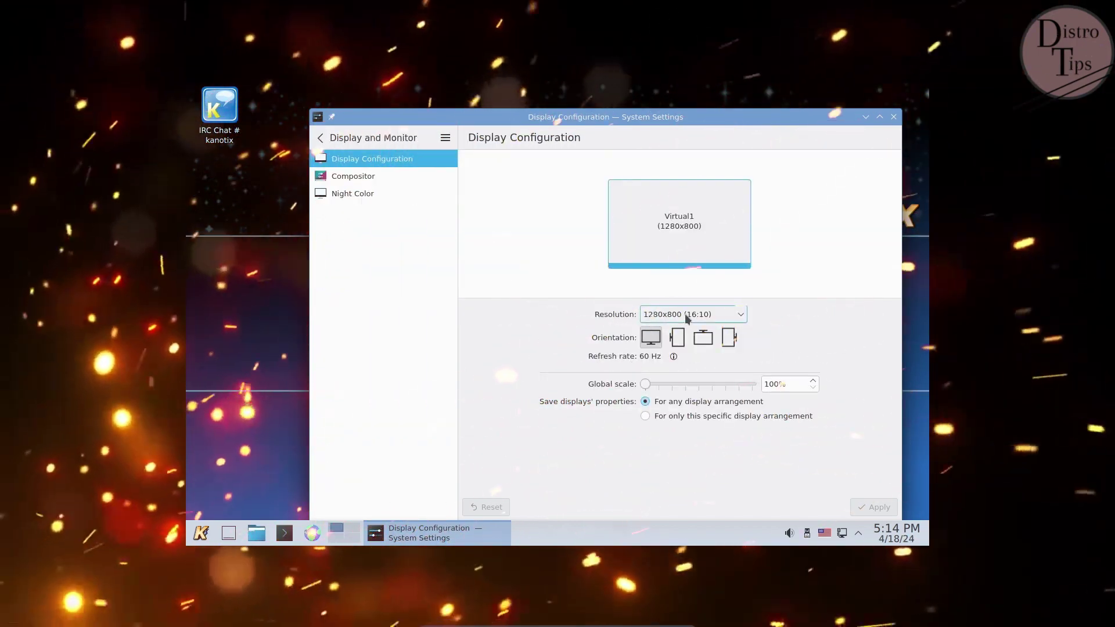
- Switch Virtual1 to 1920x1080 (16:9), keep it, then move and minimize the window
{"action": "left_click", "coordinate": [688, 314]}
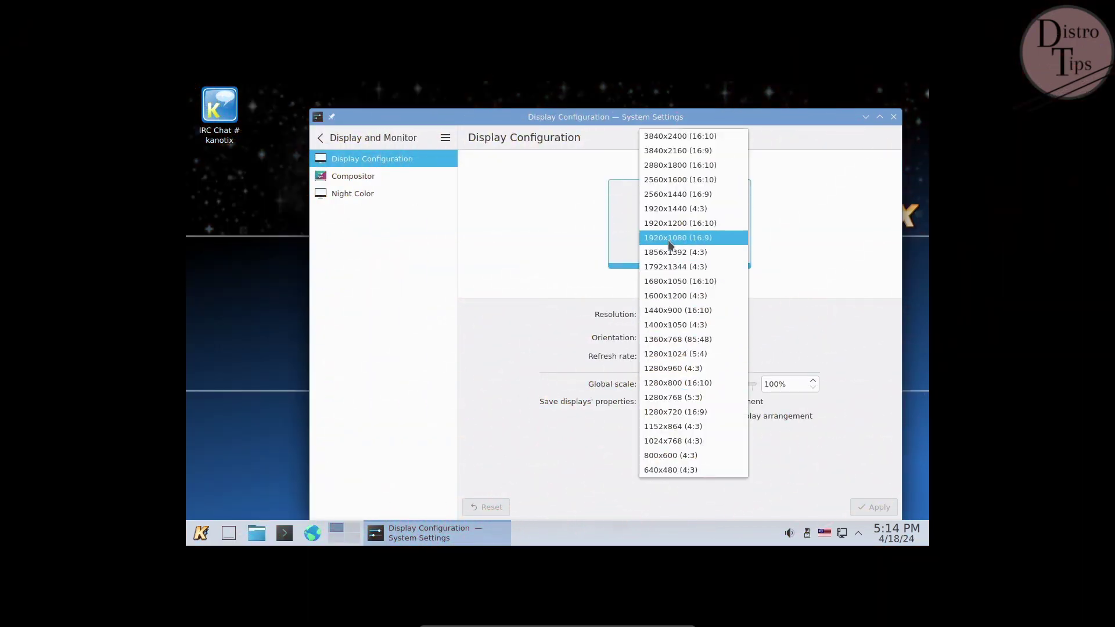
{"action": "left_click", "coordinate": [669, 238]}
{"action": "left_click", "coordinate": [874, 507]}
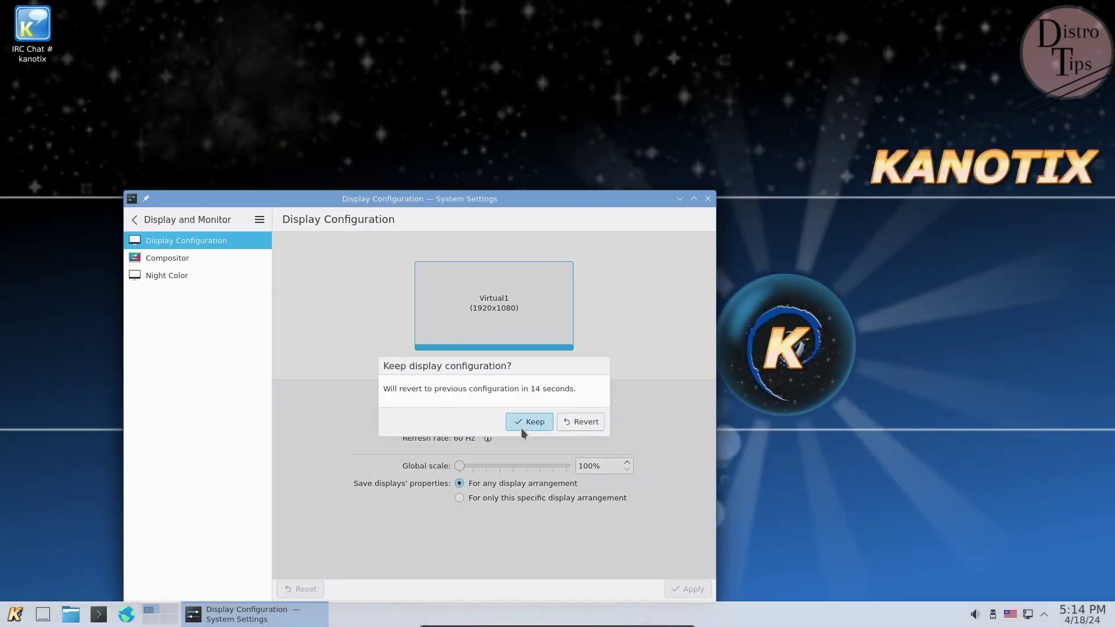
{"action": "left_click", "coordinate": [521, 423]}
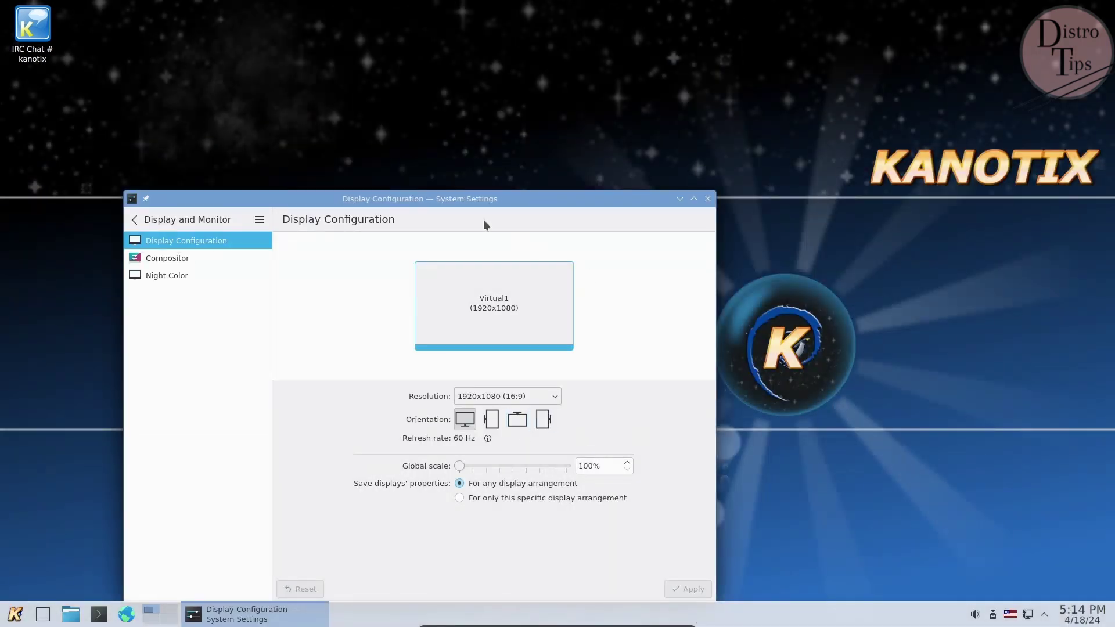
{"action": "left_click_drag", "start_coordinate": [427, 183], "coordinate": [577, 53]}
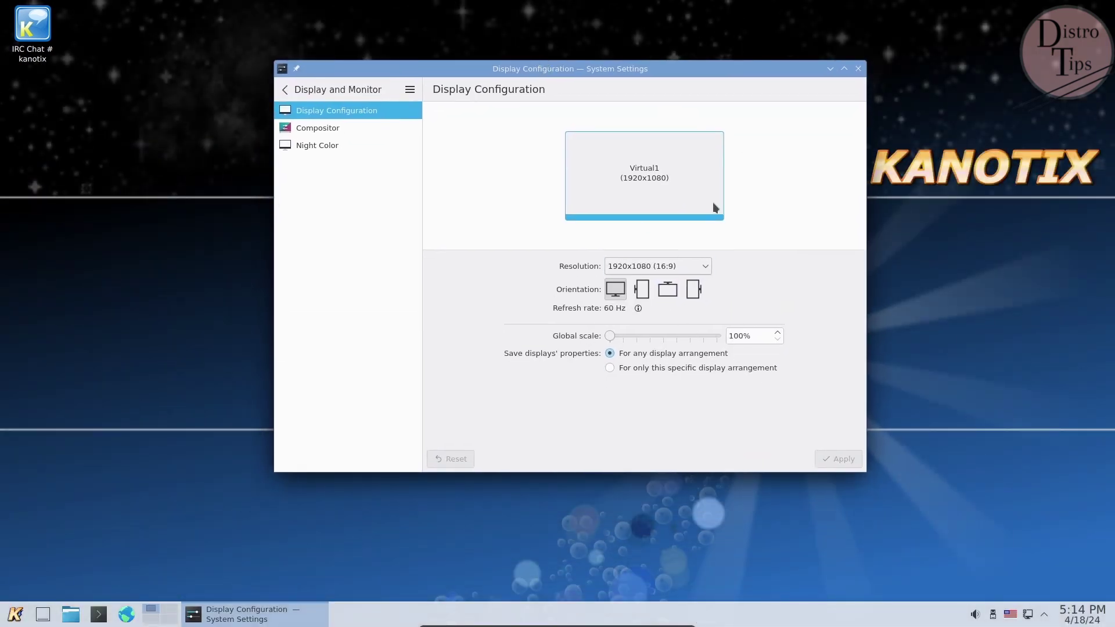
{"action": "left_click", "coordinate": [830, 69]}
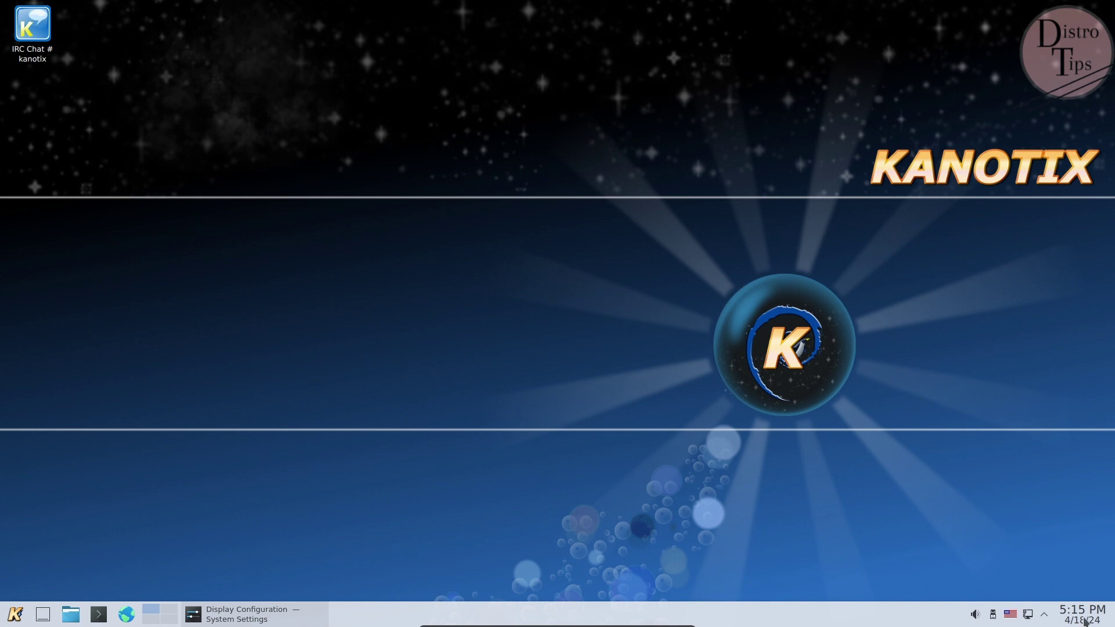
- Open and close the notifications, network, disks and audio volume tray popups
{"action": "left_click", "coordinate": [1045, 617]}
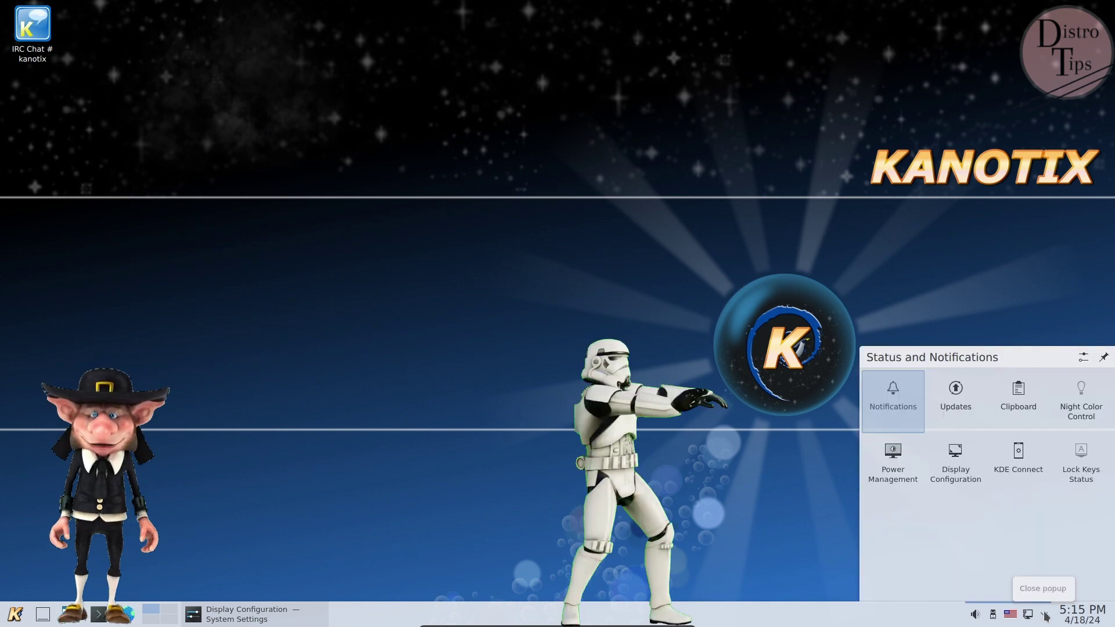
{"action": "left_click", "coordinate": [1046, 616]}
{"action": "left_click", "coordinate": [991, 614]}
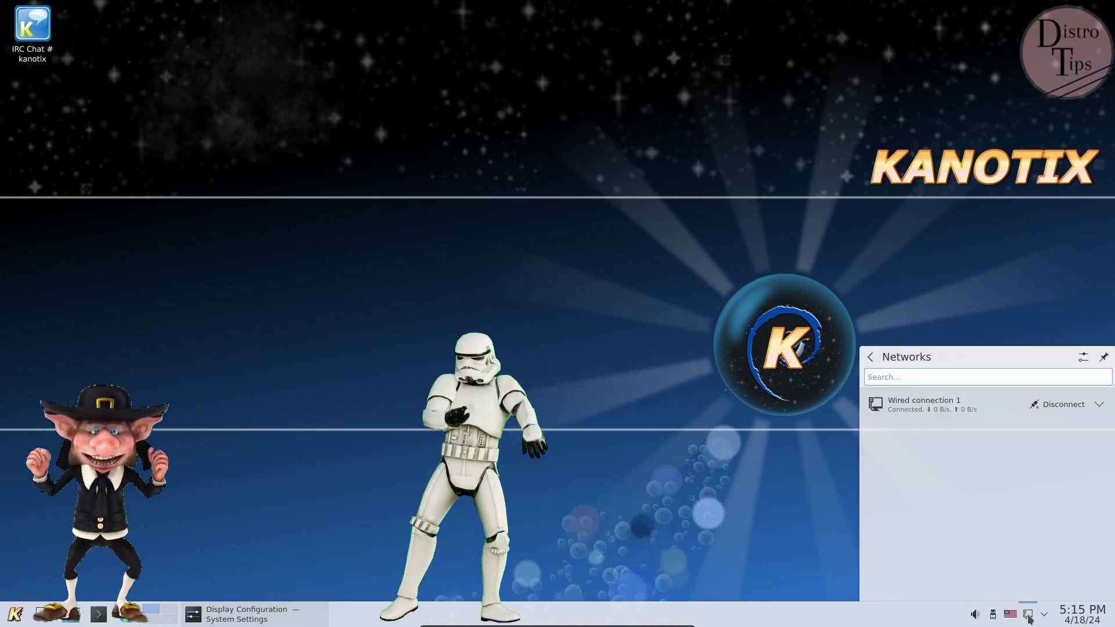
{"action": "left_click", "coordinate": [992, 615]}
{"action": "left_click", "coordinate": [992, 614]}
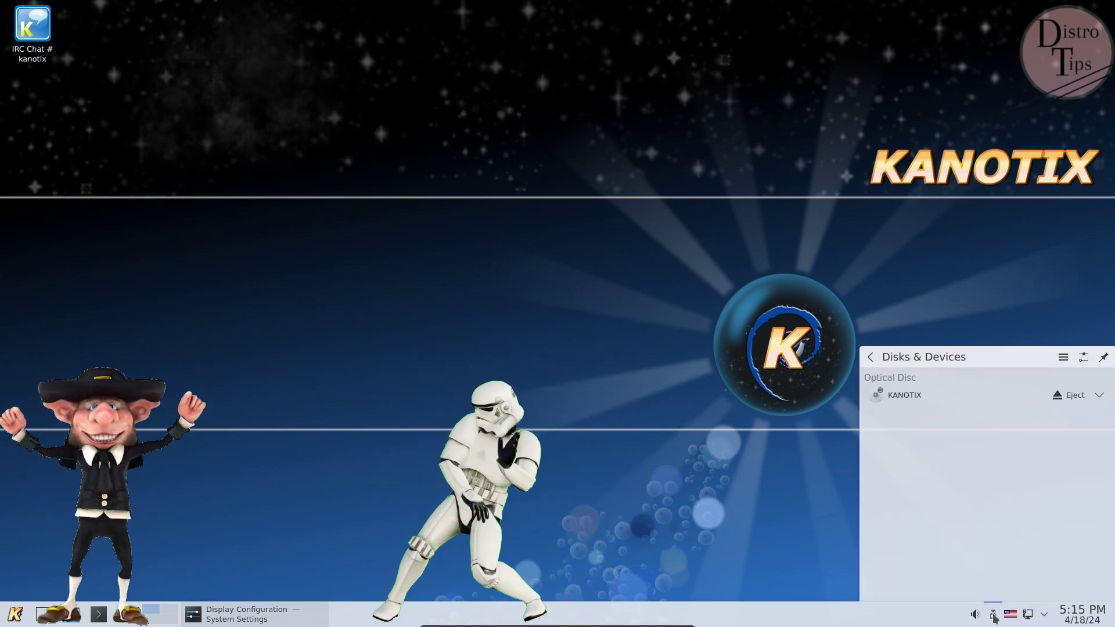
{"action": "left_click", "coordinate": [992, 615]}
{"action": "left_click", "coordinate": [976, 615]}
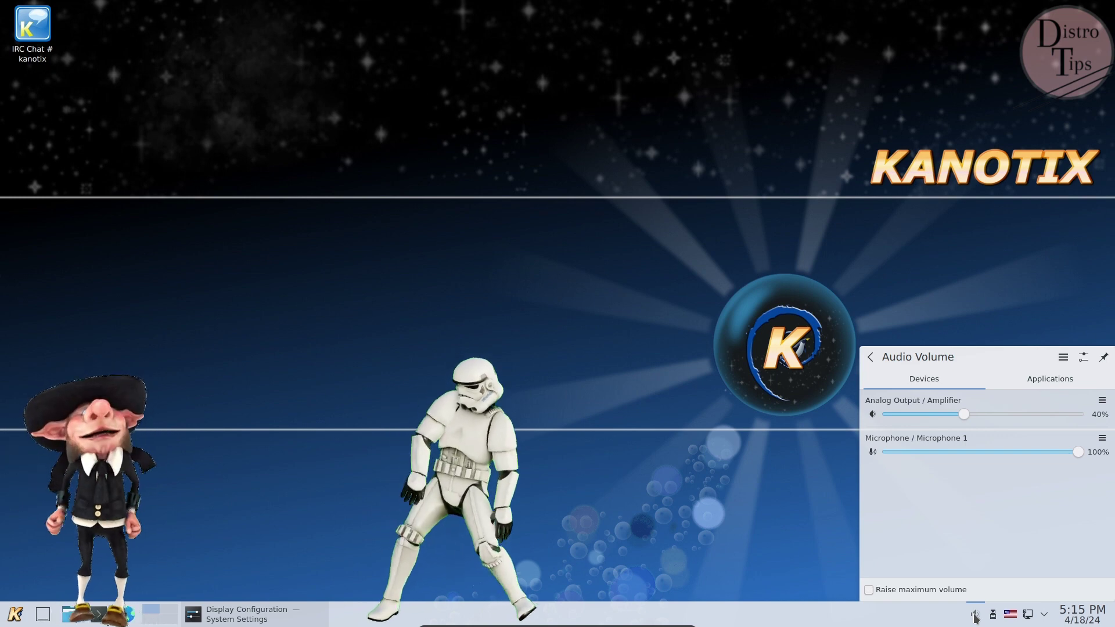
{"action": "left_click", "coordinate": [976, 615]}
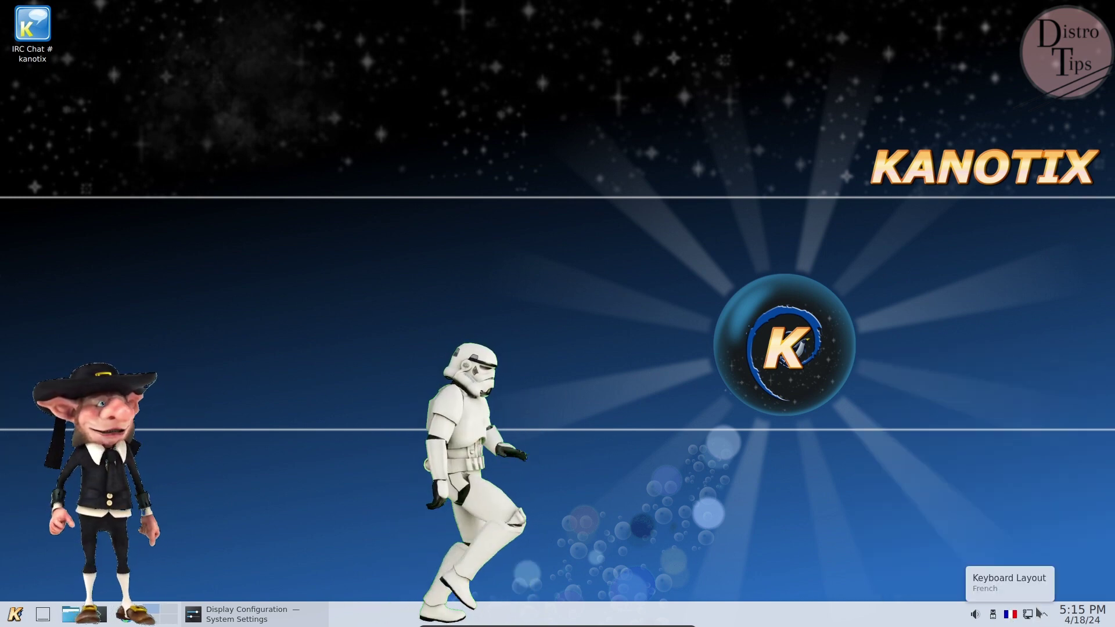
- Toggle the keyboard layout and back to English (US), then restore System Settings
{"action": "left_click", "coordinate": [1015, 618]}
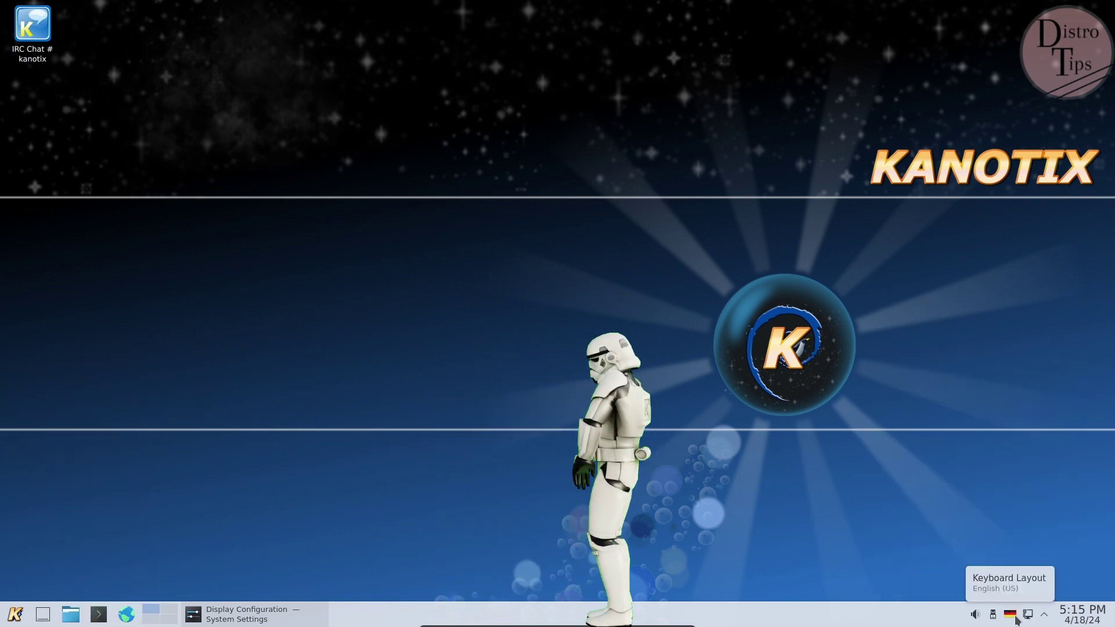
{"action": "left_click", "coordinate": [1015, 618]}
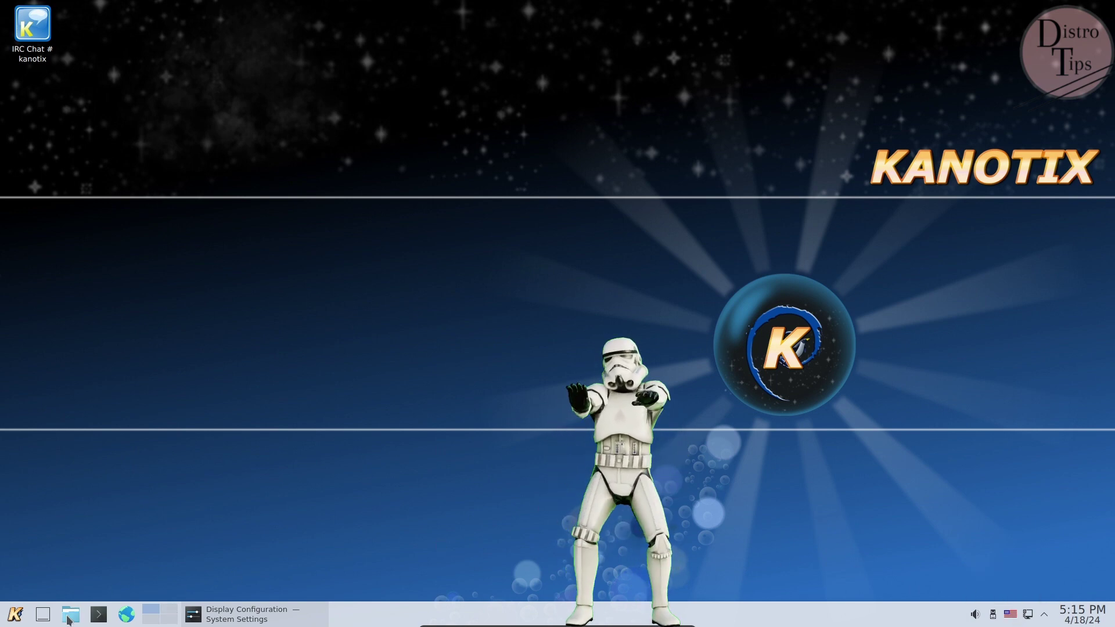
{"action": "left_click", "coordinate": [16, 614]}
{"action": "left_click", "coordinate": [244, 614]}
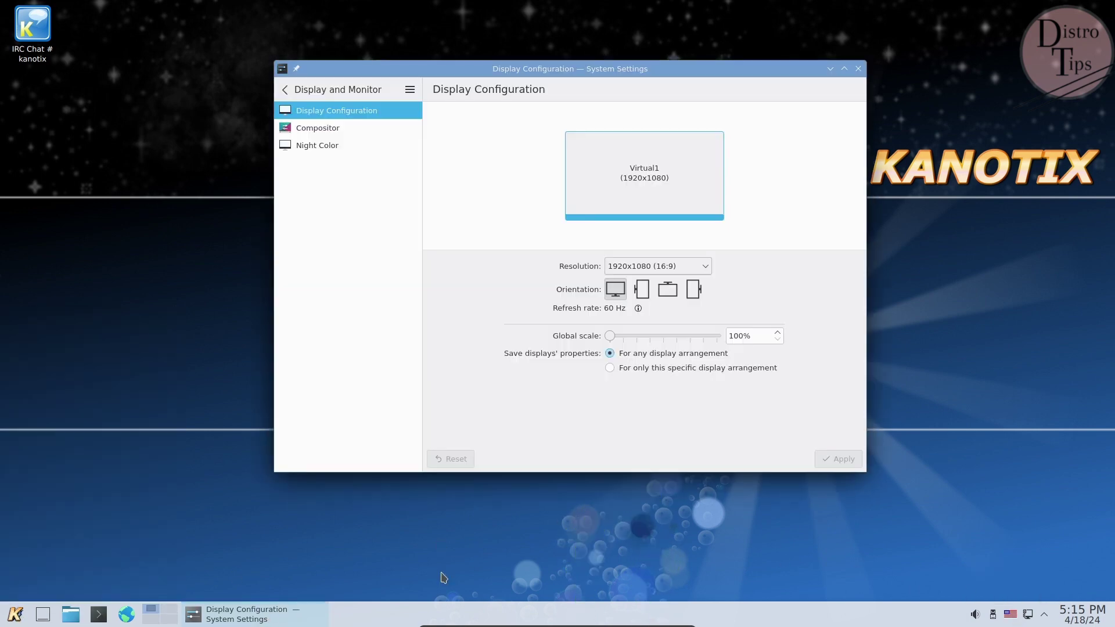
- Return to the full category list, widen the window, and open Appearance
{"action": "left_click", "coordinate": [284, 90]}
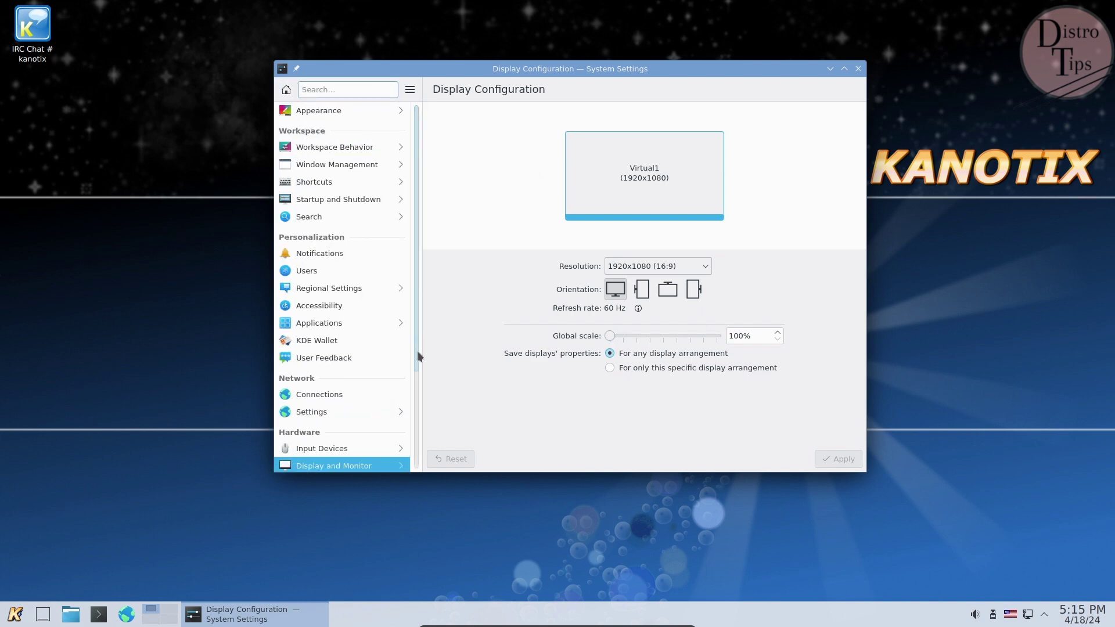
{"action": "left_click_drag", "start_coordinate": [417, 351], "coordinate": [371, 456]}
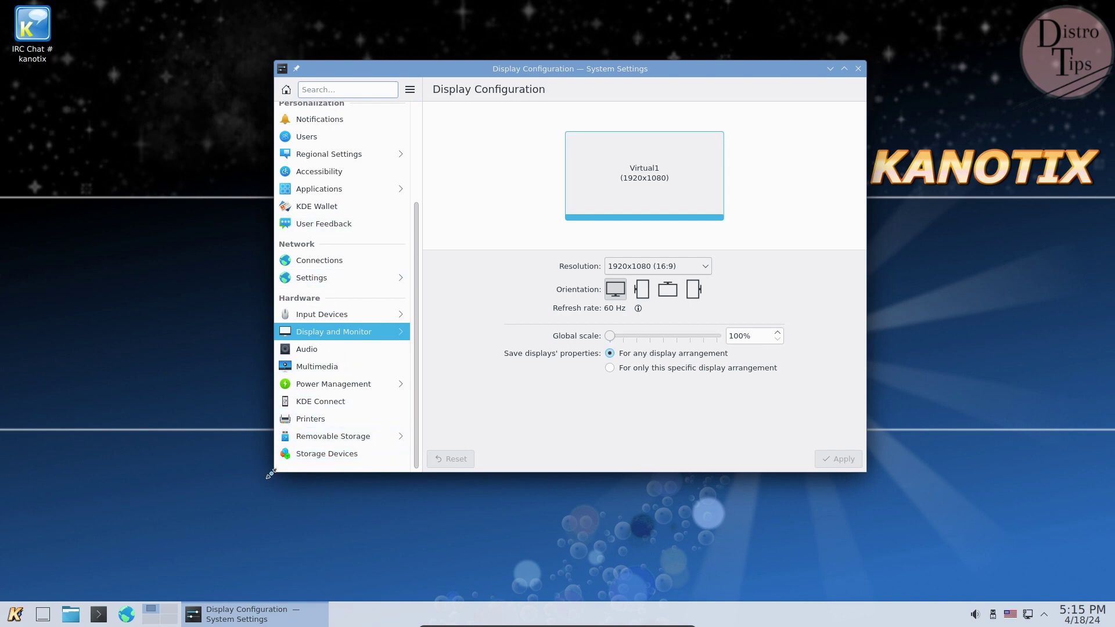
{"action": "left_click_drag", "start_coordinate": [270, 475], "coordinate": [217, 516]}
{"action": "scroll", "coordinate": [286, 214], "scroll_direction": "up", "scroll_amount": 2}
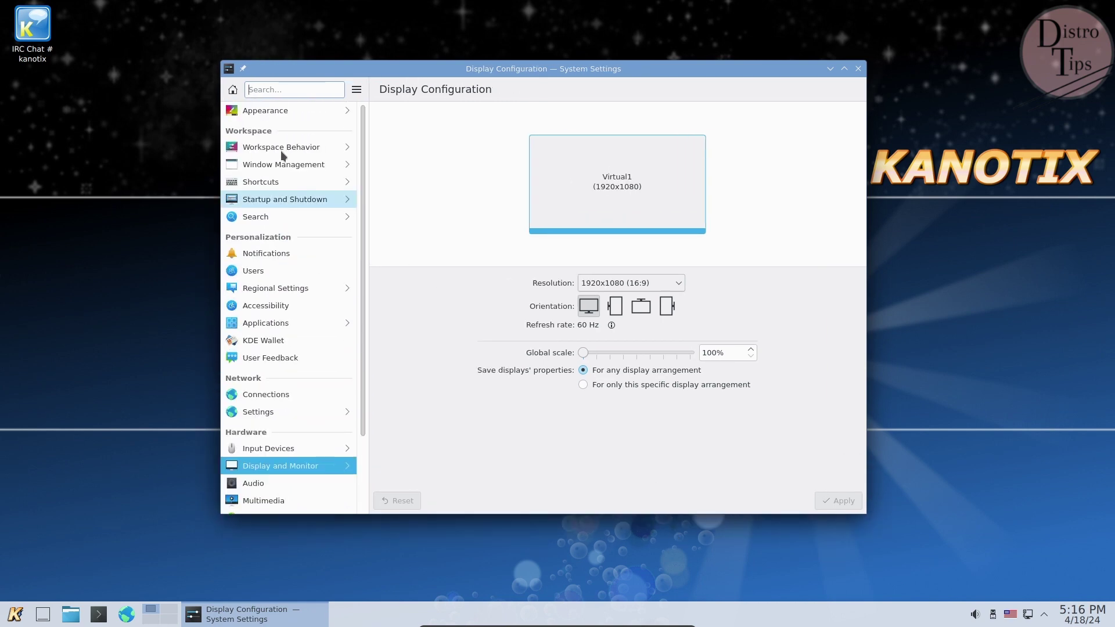
{"action": "left_click", "coordinate": [266, 110]}
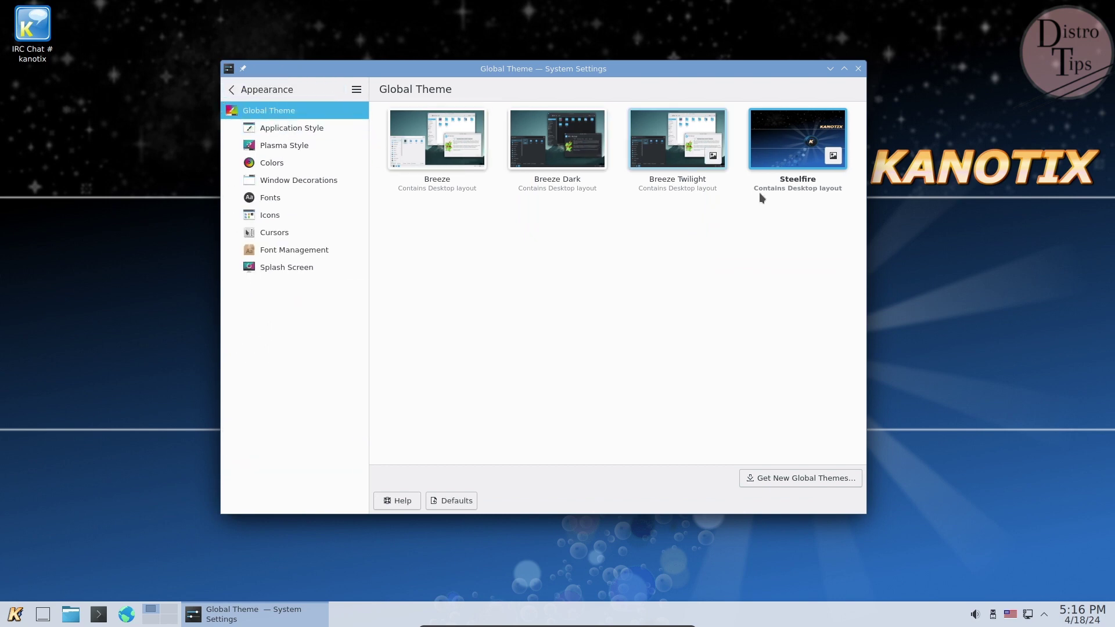
- Browse Appearance pages from Application Style to Splash Screen, view Global Theme, then go back
{"action": "left_click", "coordinate": [289, 128]}
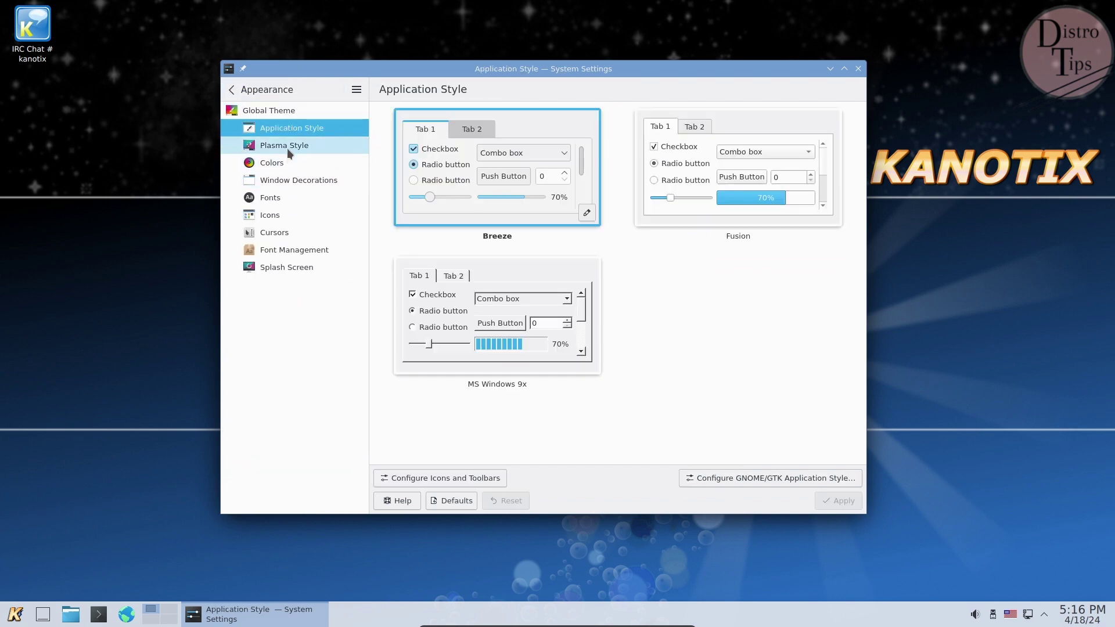
{"action": "left_click", "coordinate": [287, 150]}
{"action": "left_click", "coordinate": [286, 162]}
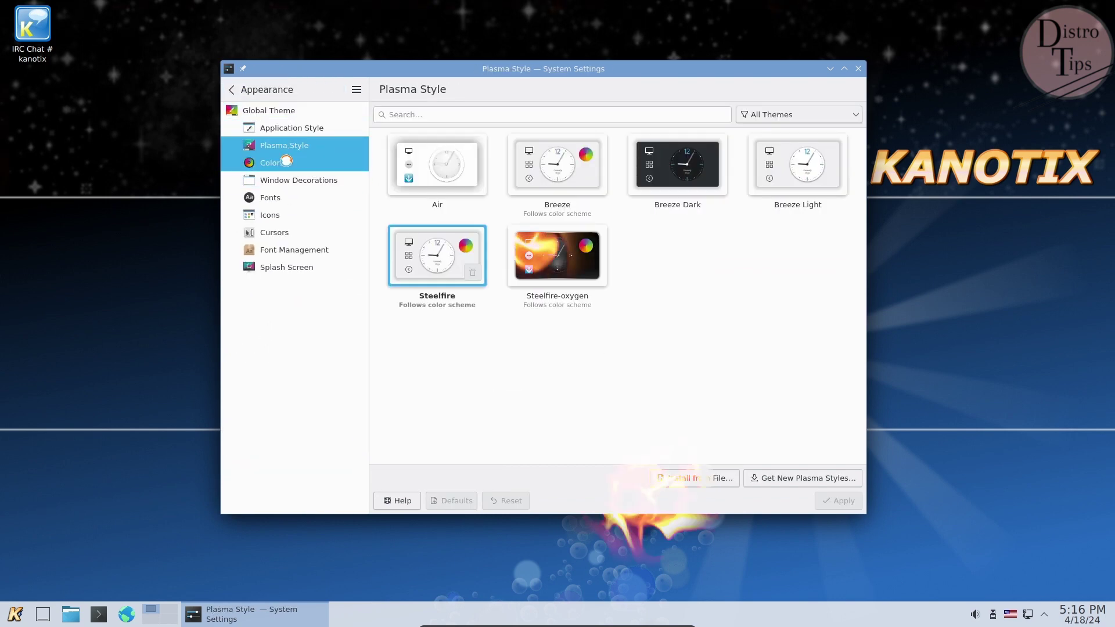
{"action": "left_click", "coordinate": [293, 181]}
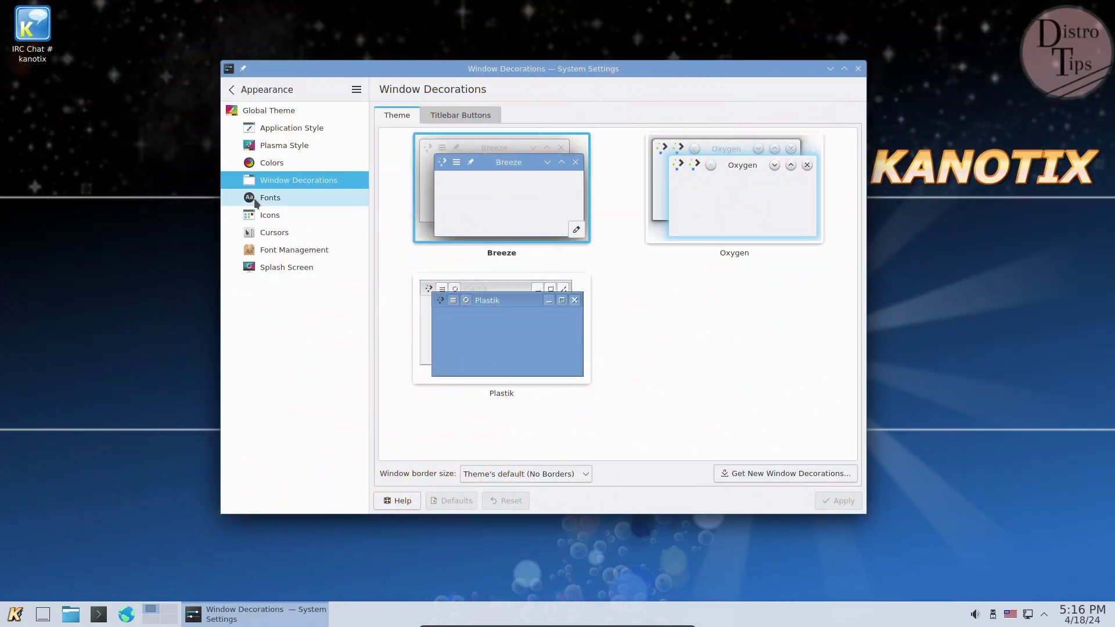
{"action": "left_click", "coordinate": [284, 199]}
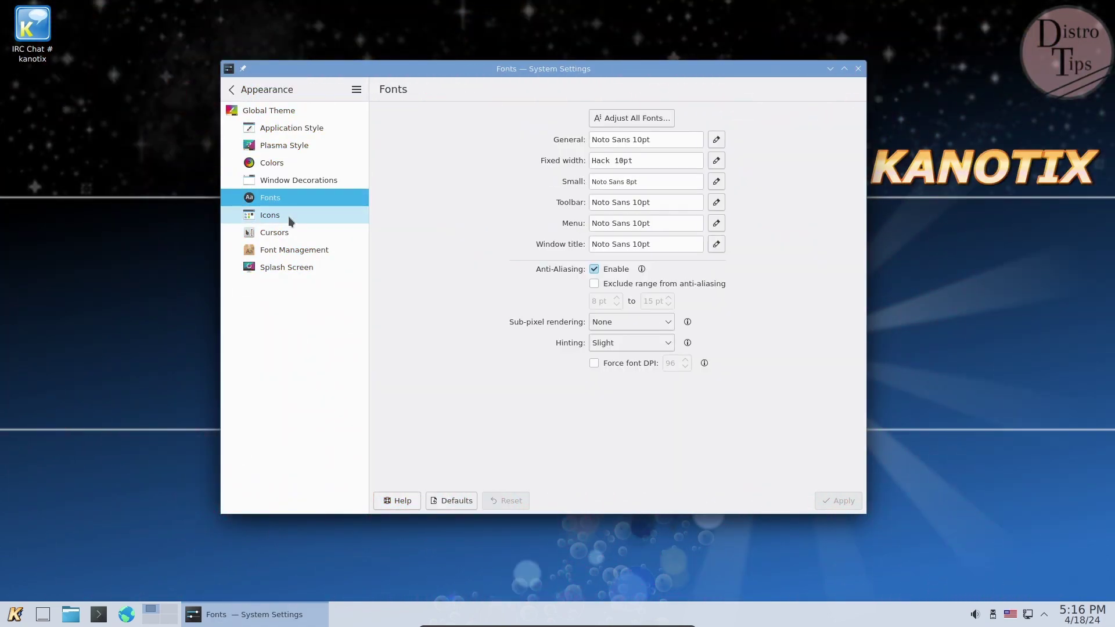
{"action": "left_click", "coordinate": [288, 216]}
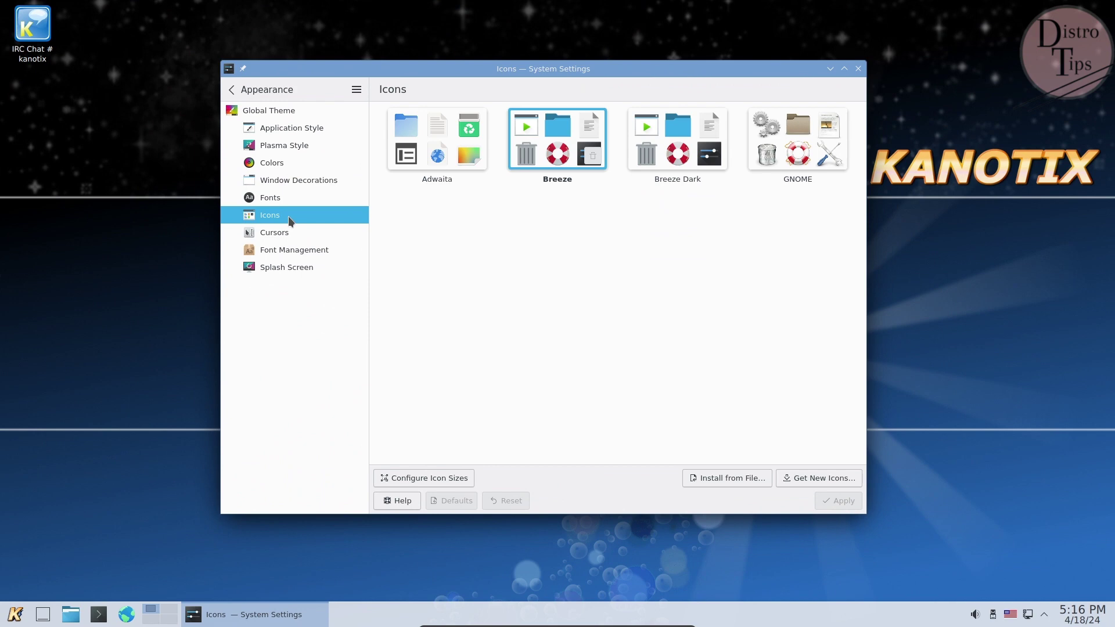
{"action": "left_click", "coordinate": [291, 234]}
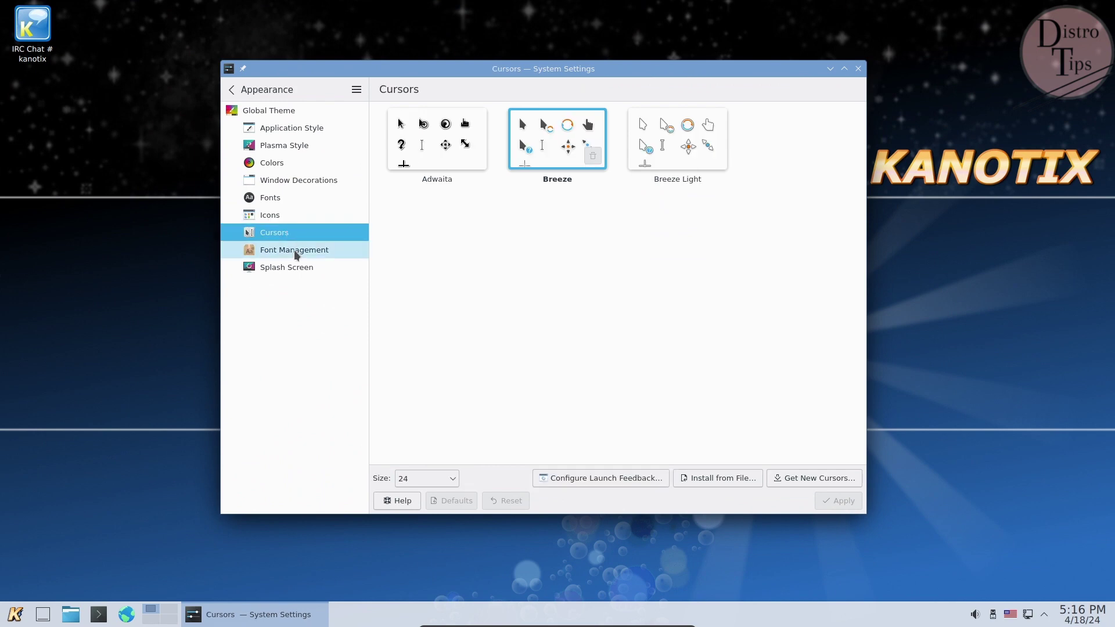
{"action": "left_click", "coordinate": [294, 250]}
{"action": "left_click", "coordinate": [292, 268]}
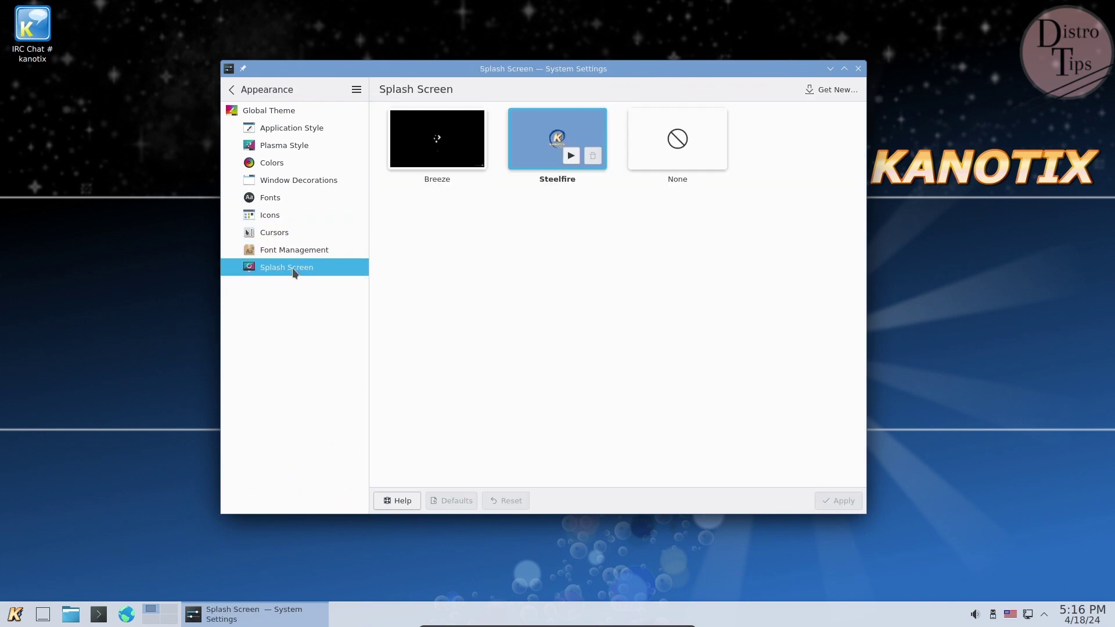
{"action": "left_click", "coordinate": [244, 111]}
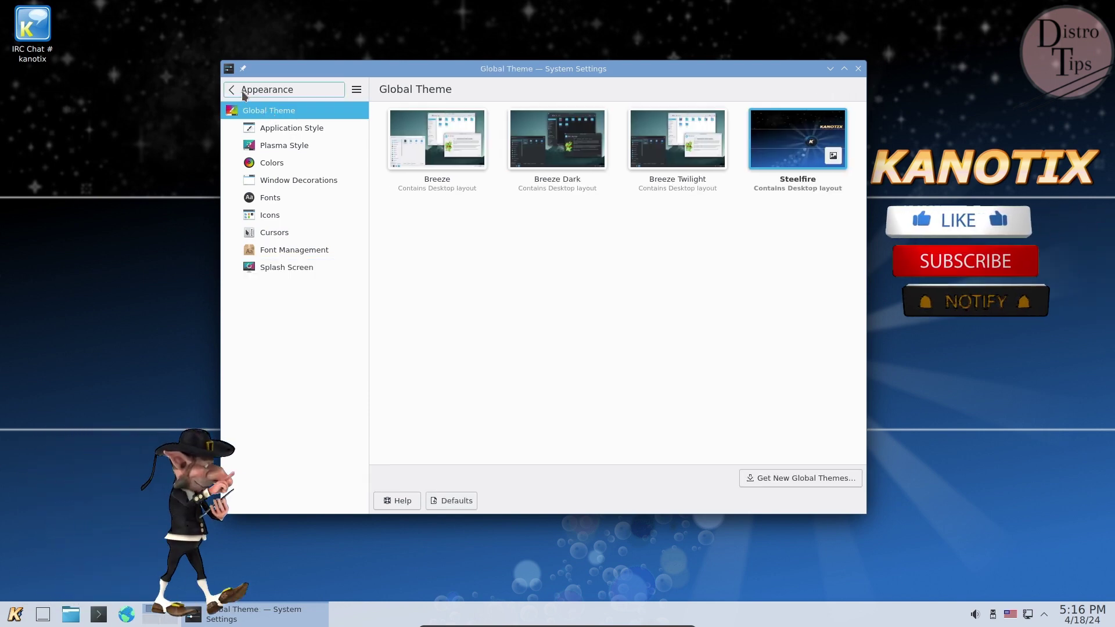
{"action": "left_click", "coordinate": [244, 91]}
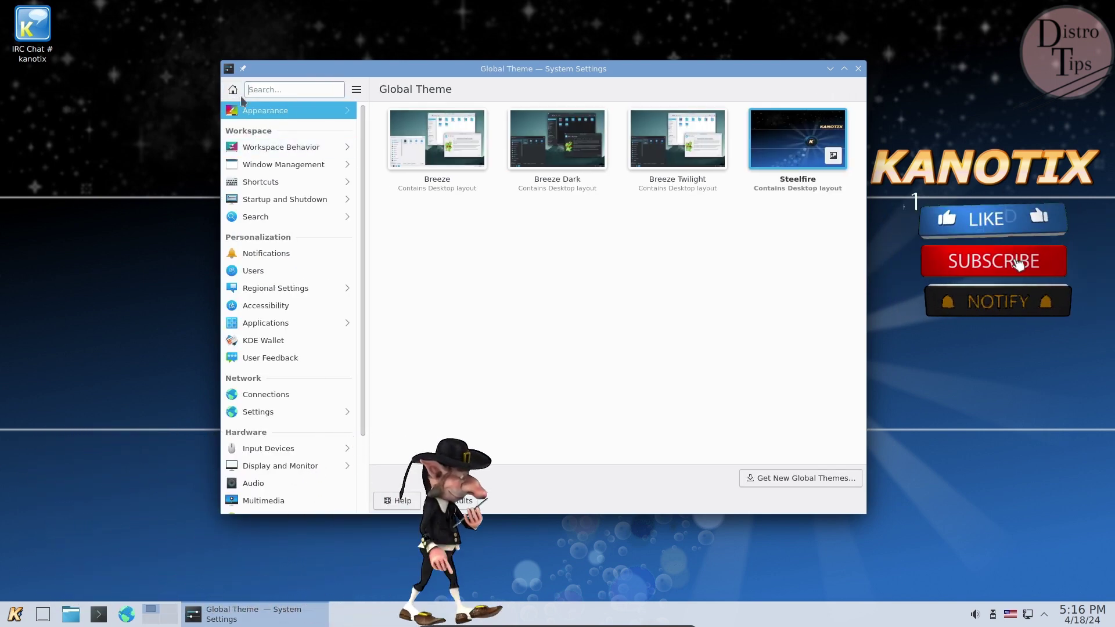
- From Quick Settings, open and close Change Wallpaper unchanged, then go to Workspace Behavior
{"action": "left_click", "coordinate": [237, 92]}
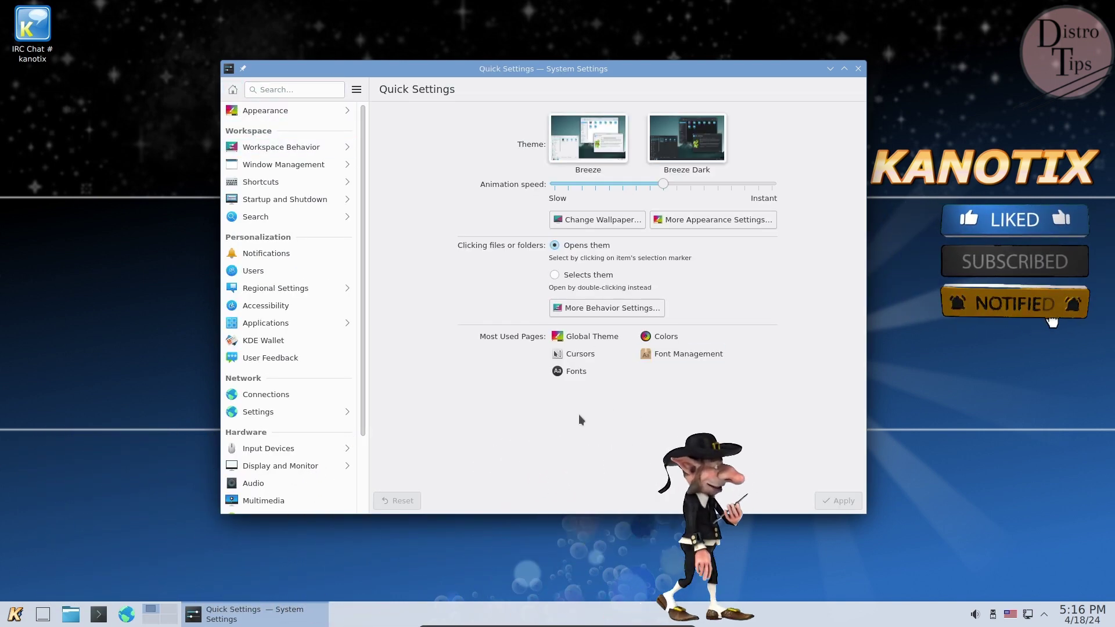
{"action": "left_click", "coordinate": [597, 225]}
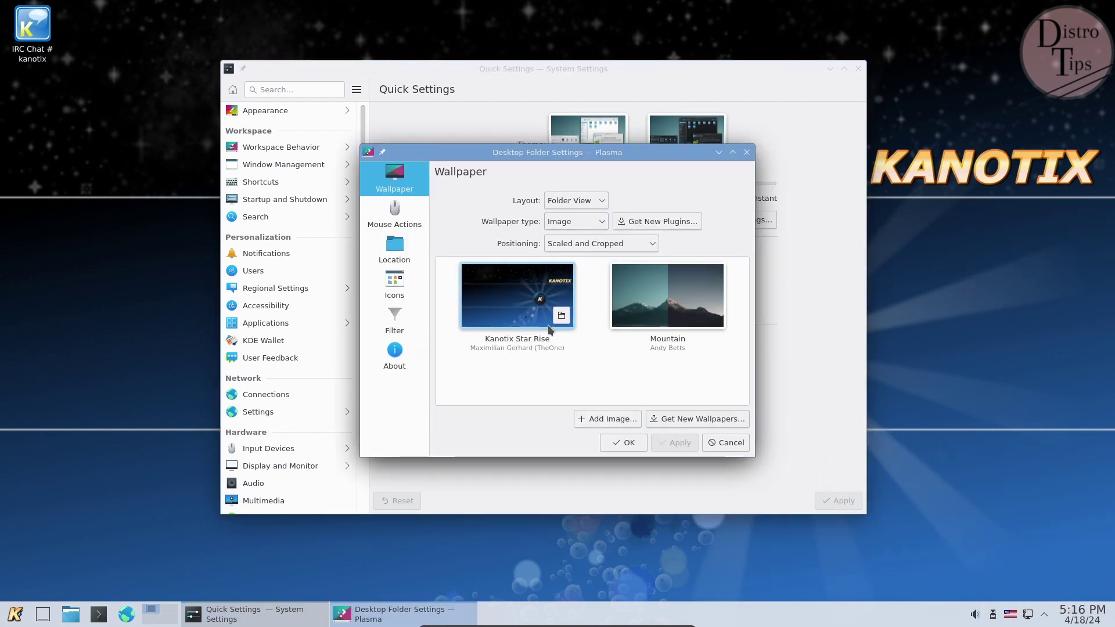
{"action": "left_click", "coordinate": [747, 152]}
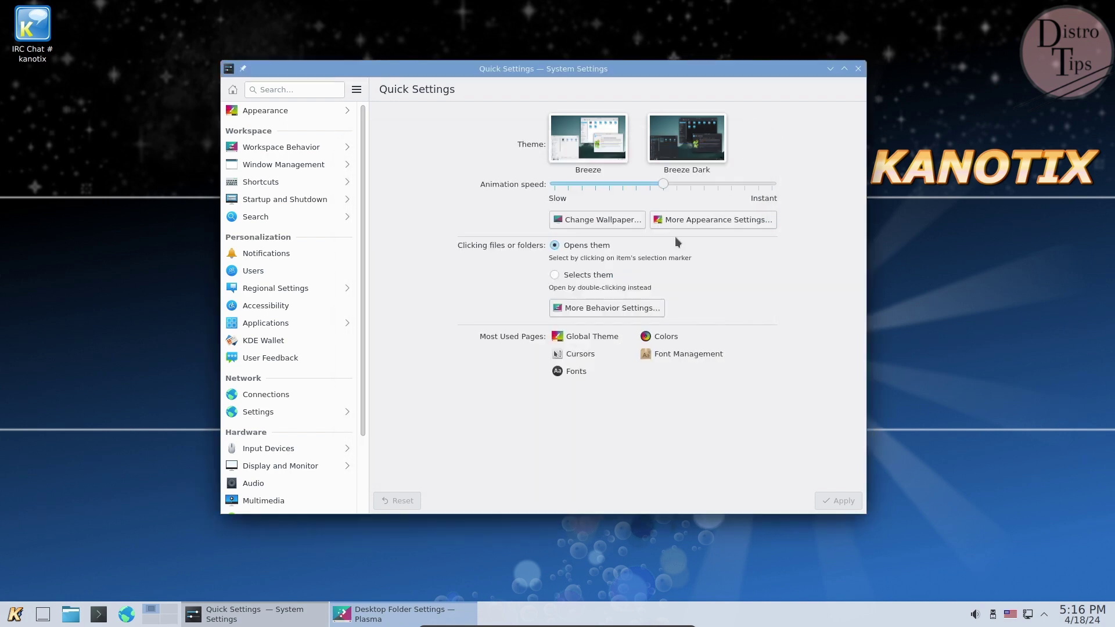
{"action": "left_click", "coordinate": [251, 148]}
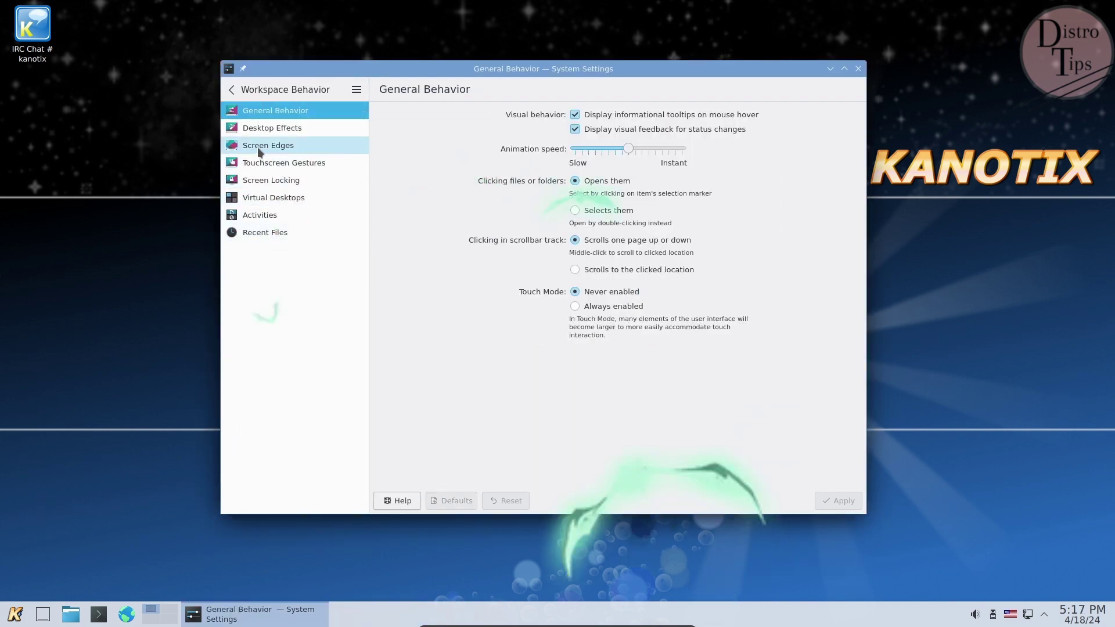
- Look through Desktop Effects and Screen Edges, leaving desktop switching on edge Disabled
{"action": "left_click", "coordinate": [265, 129]}
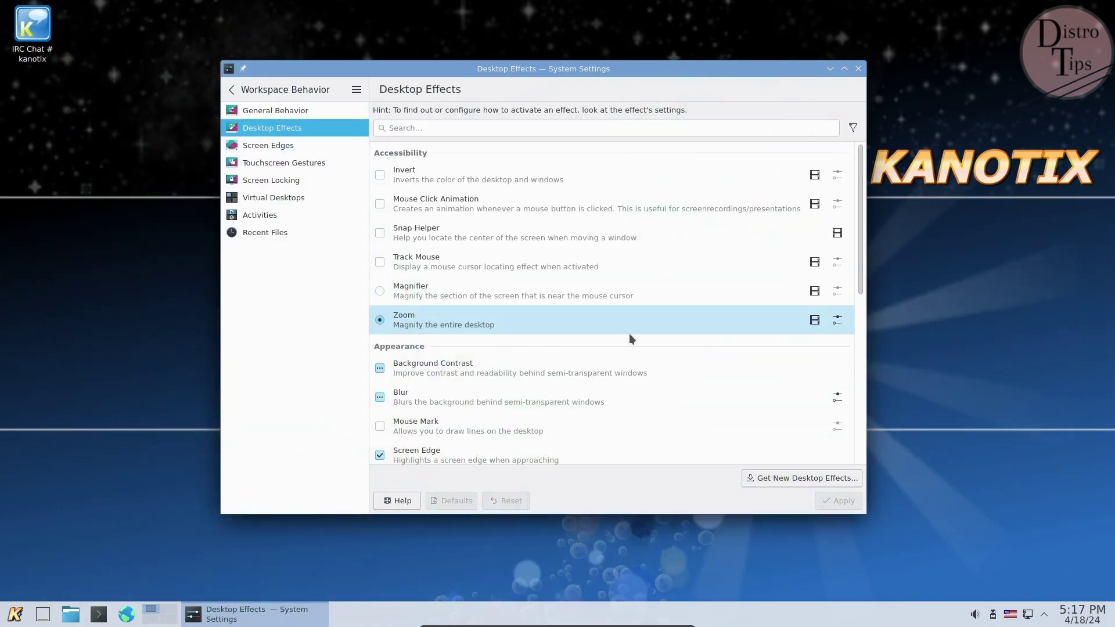
{"action": "scroll", "coordinate": [713, 363], "scroll_direction": "down", "scroll_amount": 3}
{"action": "scroll", "coordinate": [712, 360], "scroll_direction": "down", "scroll_amount": 5}
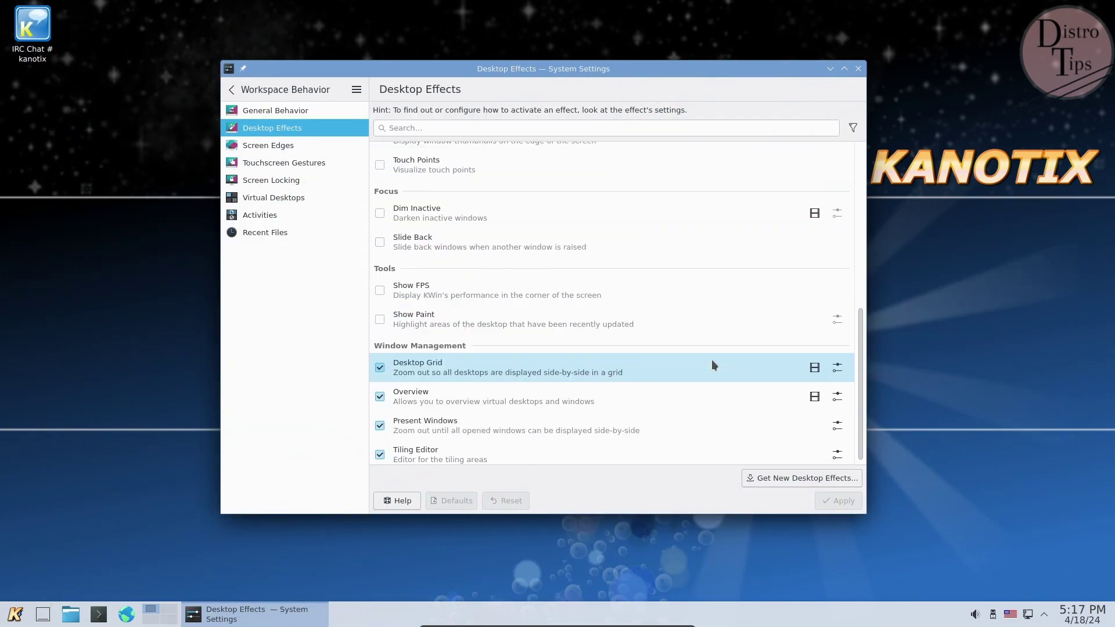
{"action": "scroll", "coordinate": [712, 360], "scroll_direction": "up", "scroll_amount": 8}
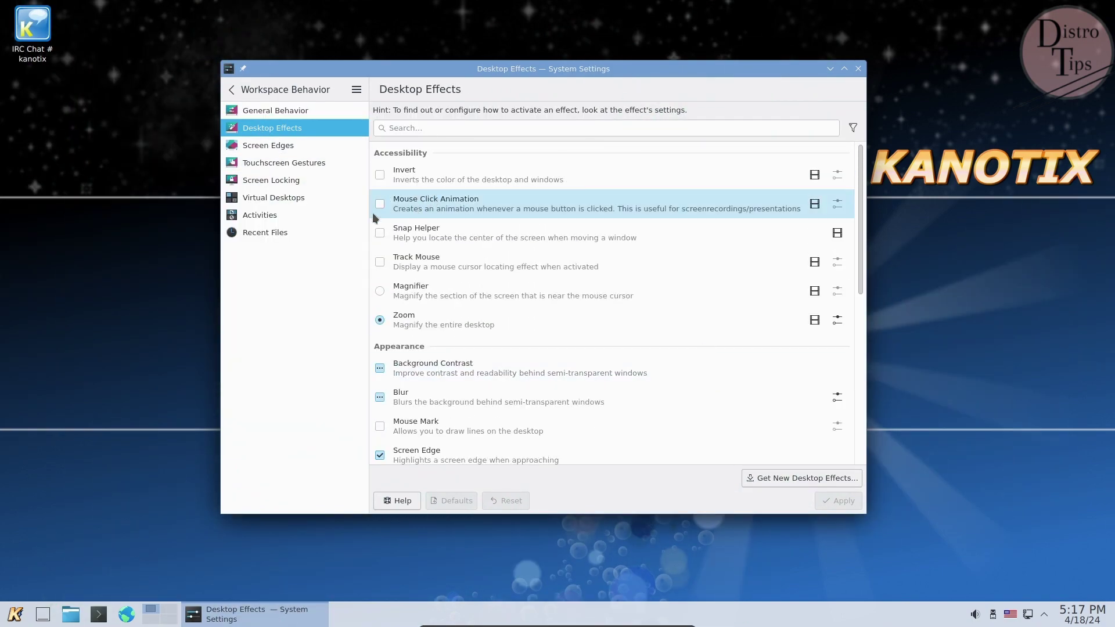
{"action": "left_click", "coordinate": [264, 145]}
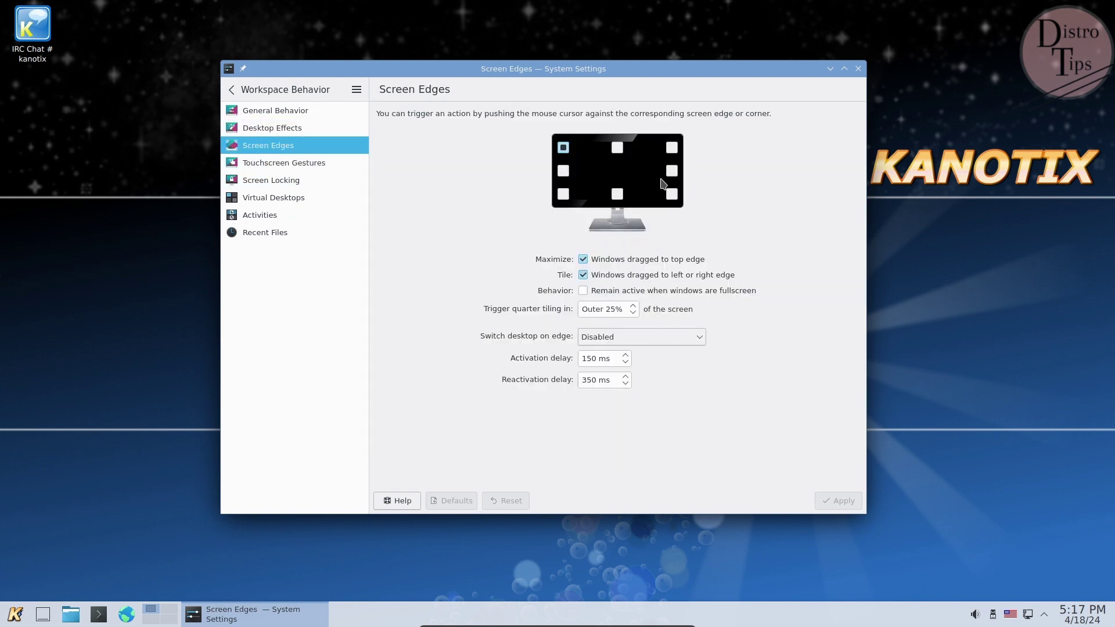
{"action": "left_click", "coordinate": [691, 342]}
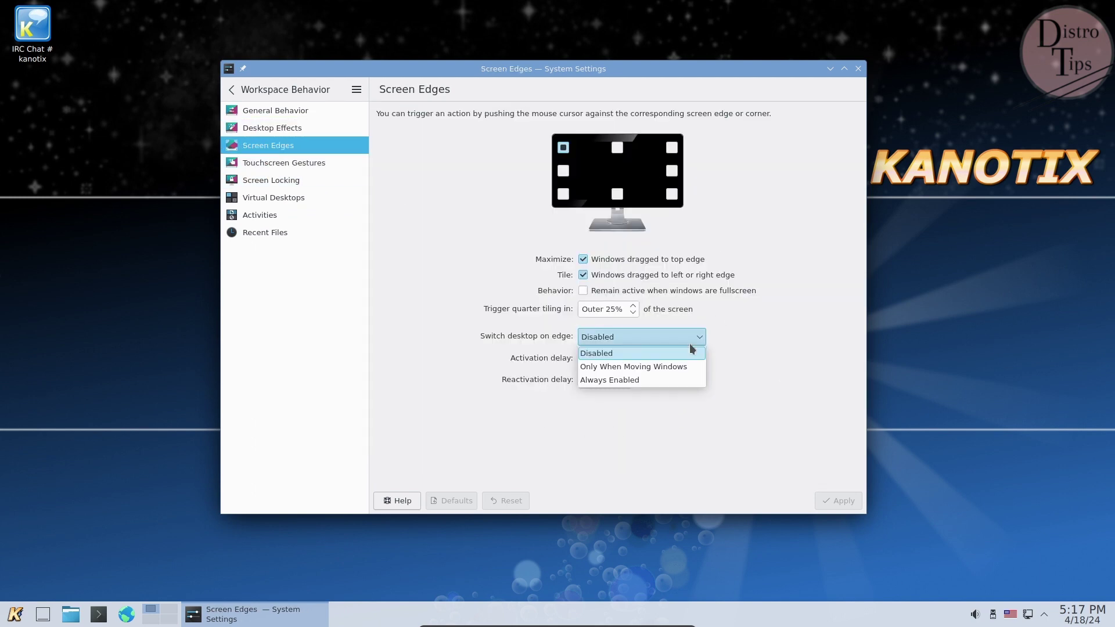
{"action": "left_click", "coordinate": [690, 345]}
- Browse Touchscreen Gestures, Screen Locking, Virtual Desktops, Activities (trying Meta+Tab) and Recent Files
{"action": "left_click", "coordinate": [270, 164]}
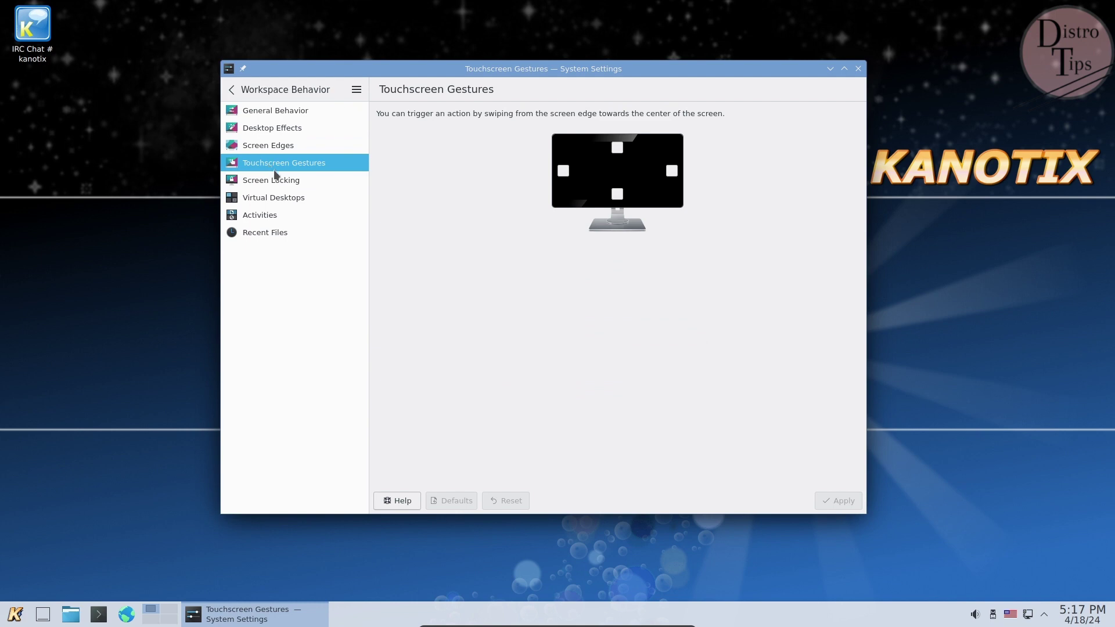
{"action": "left_click", "coordinate": [279, 180]}
{"action": "left_click", "coordinate": [274, 197]}
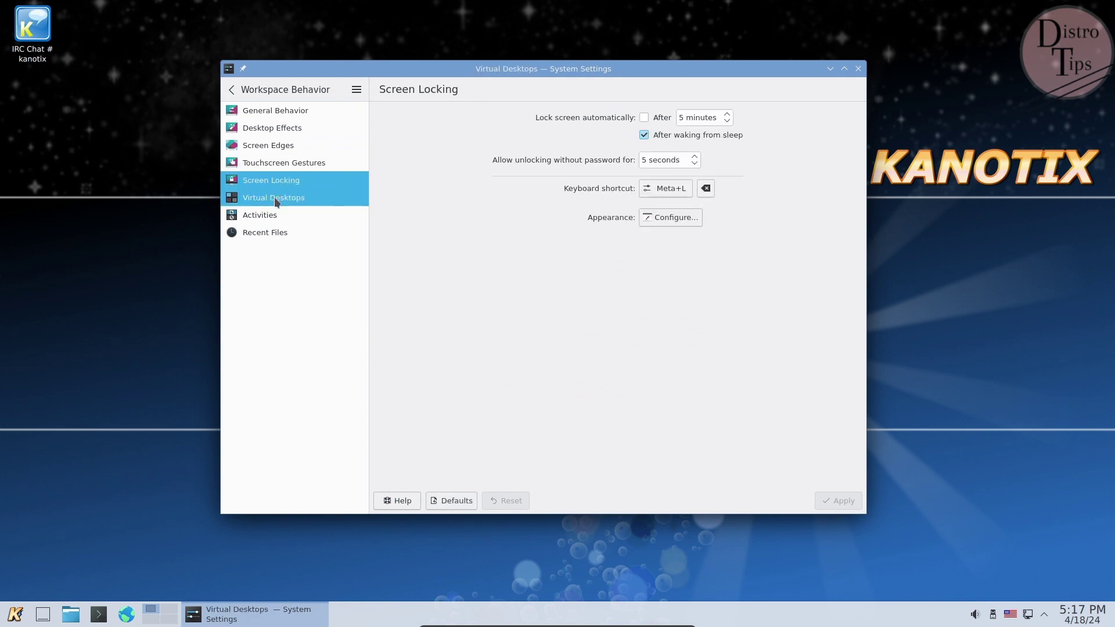
{"action": "left_click", "coordinate": [271, 216]}
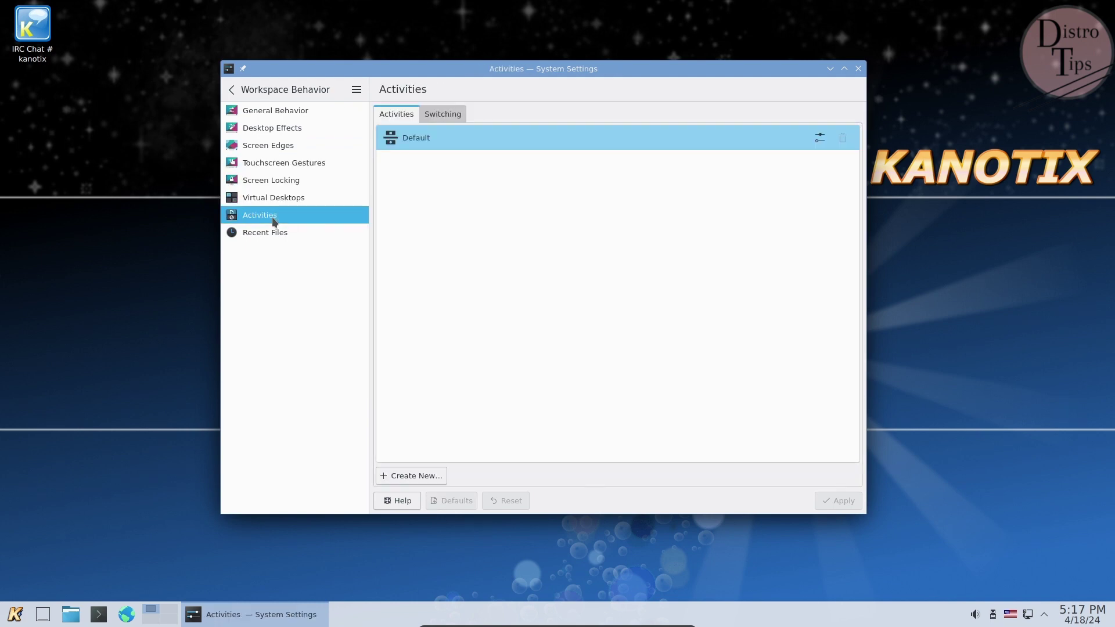
{"action": "left_click", "coordinate": [437, 115]}
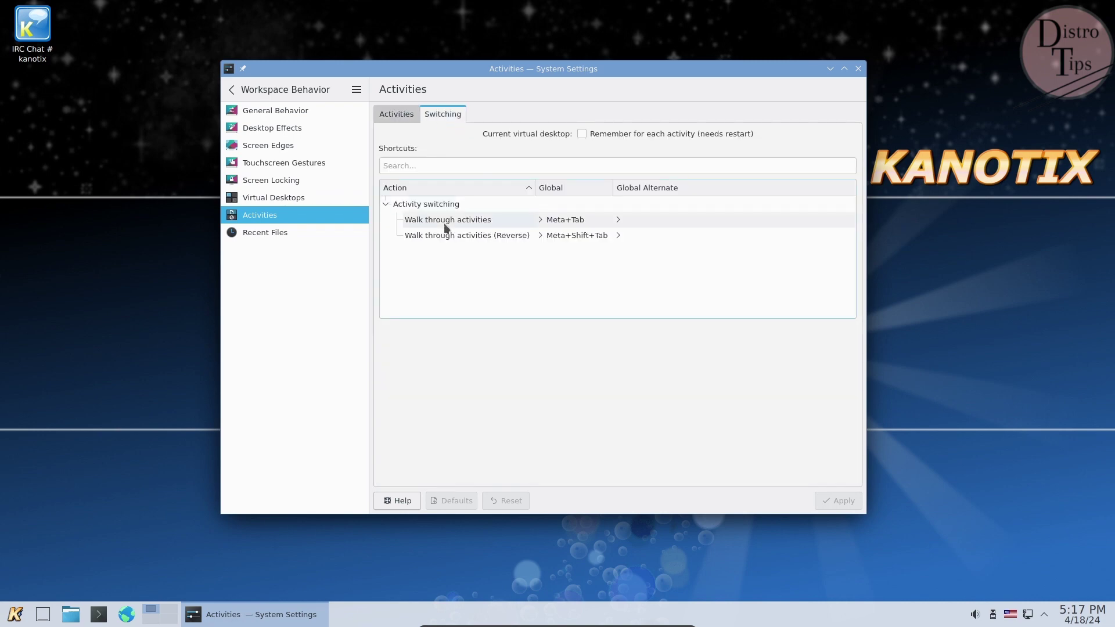
{"action": "key", "text": "super+Tab"}
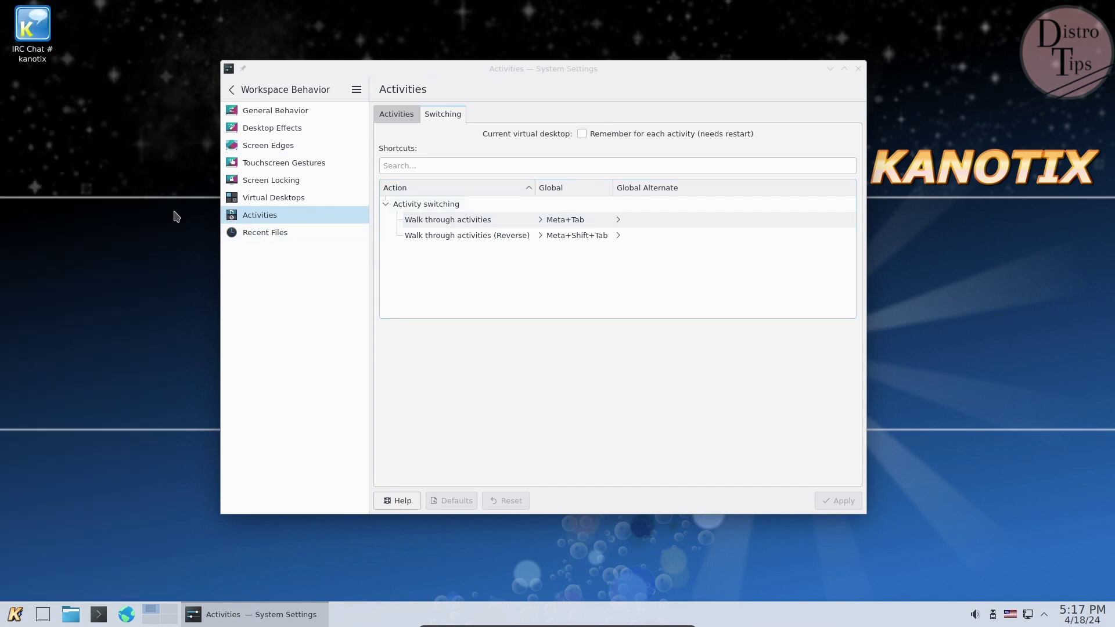
{"action": "left_click", "coordinate": [393, 116]}
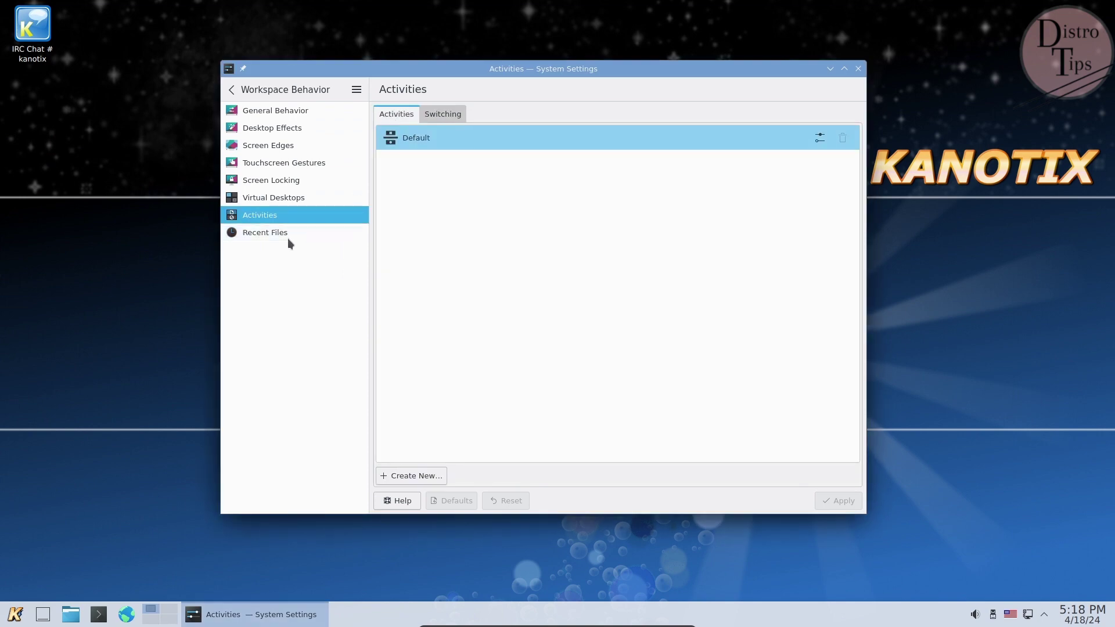
{"action": "left_click", "coordinate": [287, 233]}
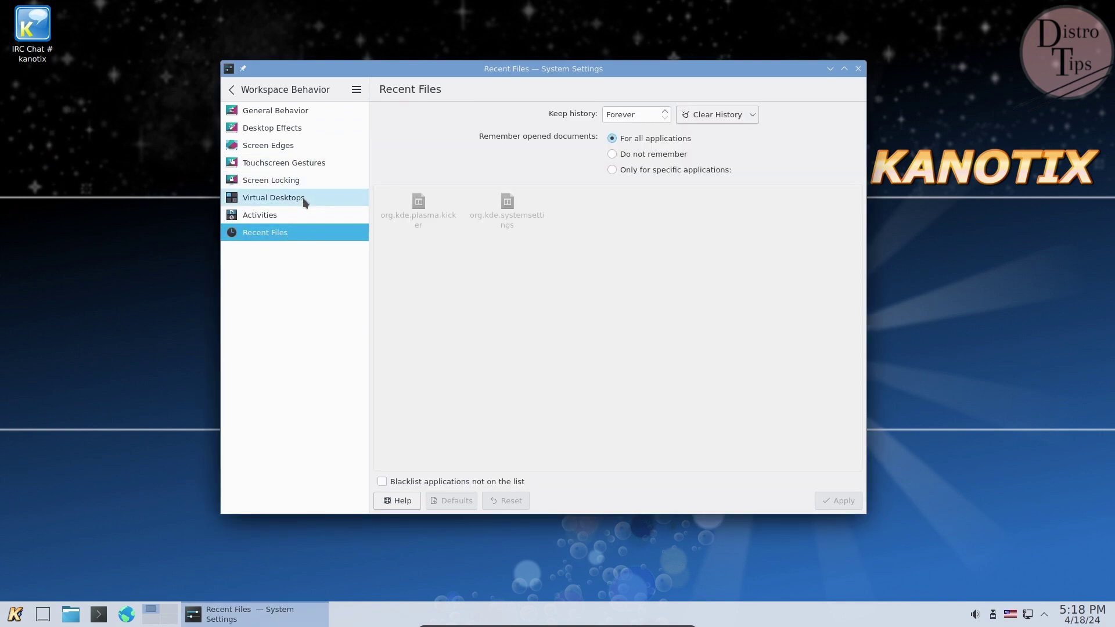
{"action": "left_click", "coordinate": [255, 89]}
- Browse Window Management: Task Switcher styles kept at Breeze, KWin Scripts and Window Rules
{"action": "left_click", "coordinate": [273, 167]}
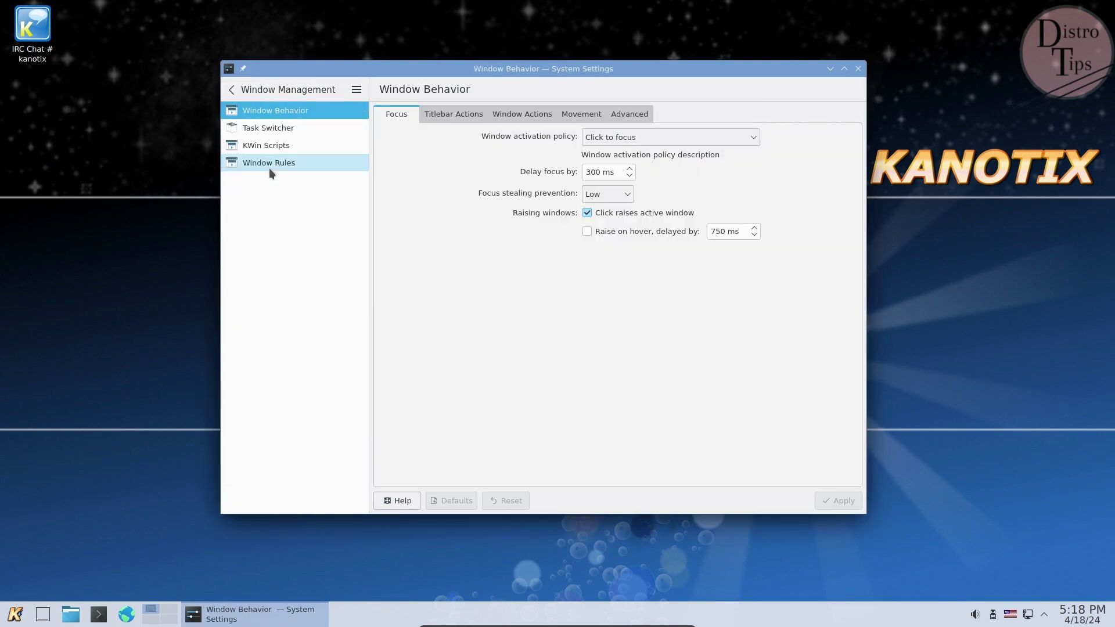
{"action": "left_click", "coordinate": [267, 130]}
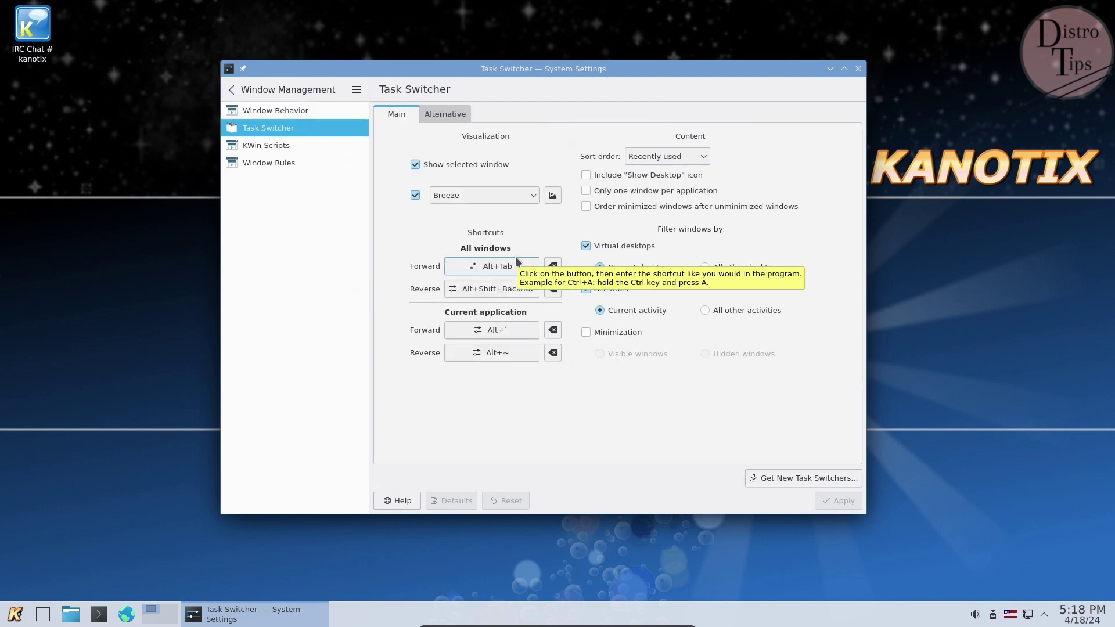
{"action": "left_click", "coordinate": [501, 199]}
{"action": "left_click", "coordinate": [500, 200]}
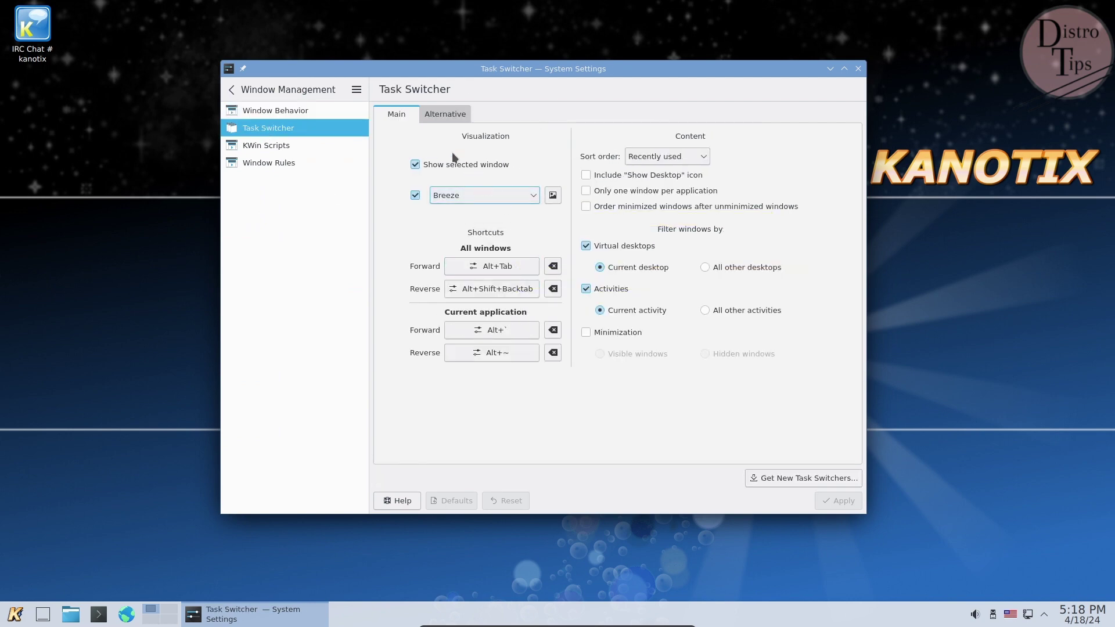
{"action": "left_click", "coordinate": [445, 113]}
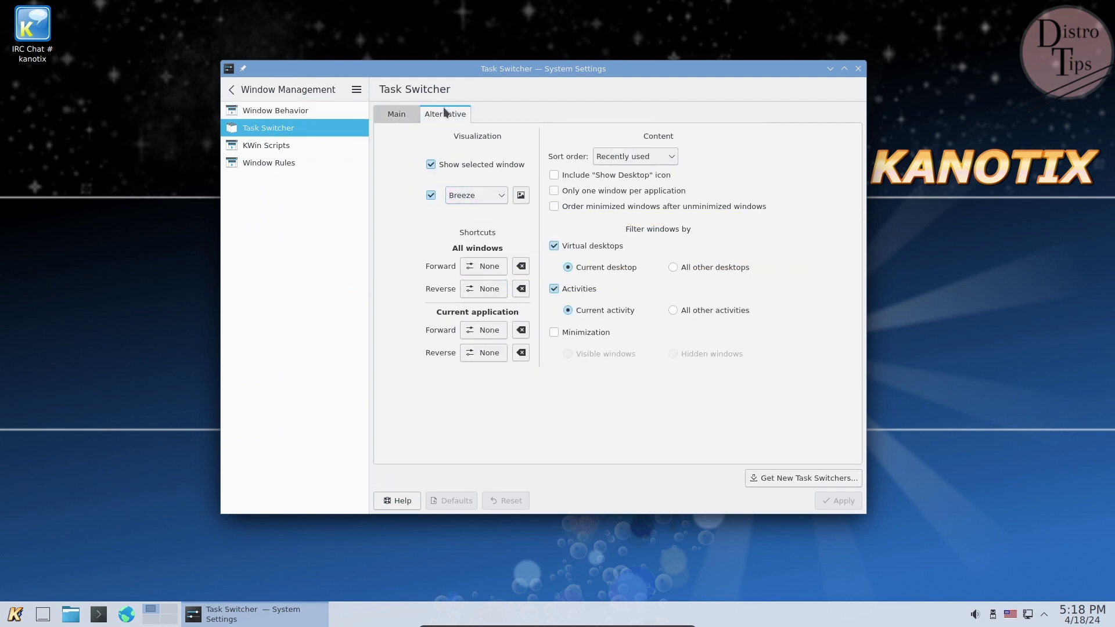
{"action": "left_click", "coordinate": [481, 197]}
{"action": "left_click", "coordinate": [479, 200]}
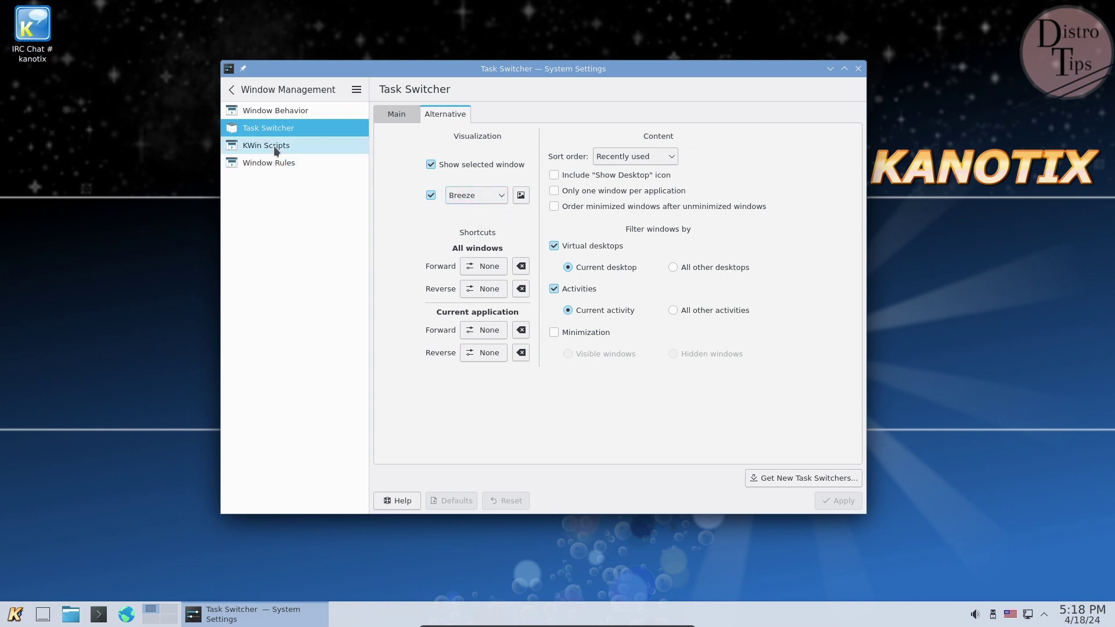
{"action": "left_click", "coordinate": [274, 145]}
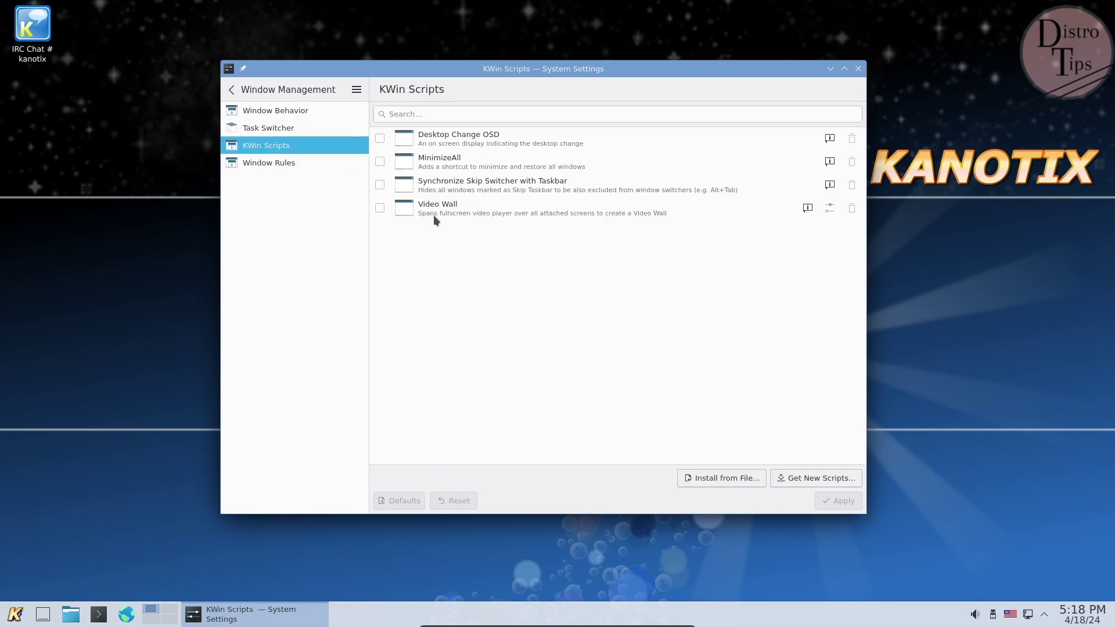
{"action": "left_click", "coordinate": [247, 162]}
{"action": "left_click", "coordinate": [231, 89]}
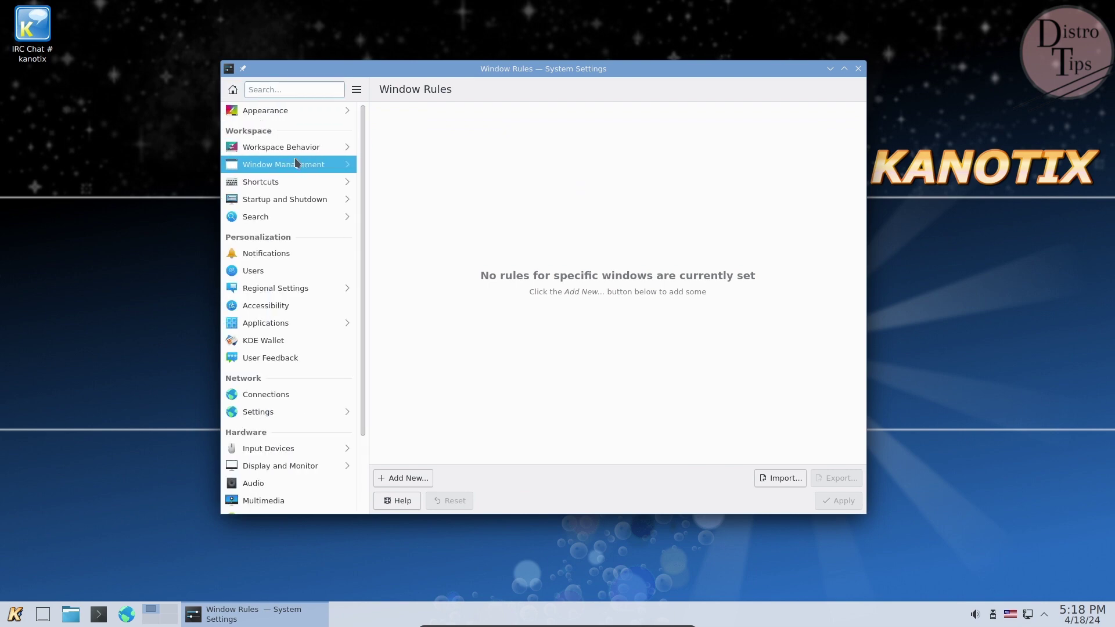
- View Shortcuts' Custom Shortcuts and Startup and Shutdown's background services list
{"action": "left_click", "coordinate": [270, 183]}
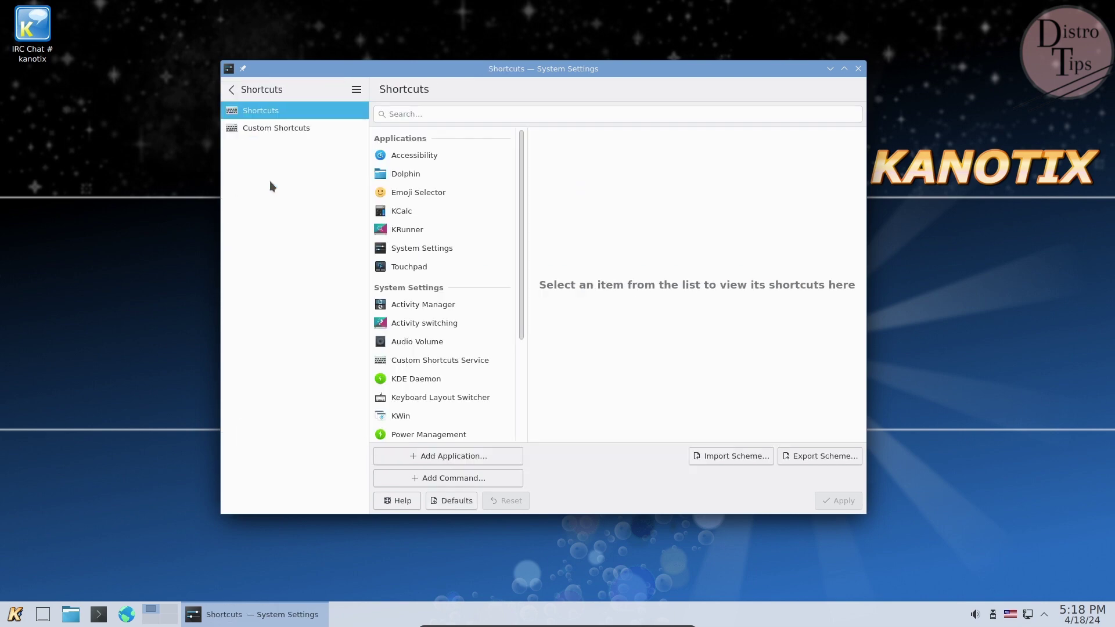
{"action": "left_click", "coordinate": [274, 129]}
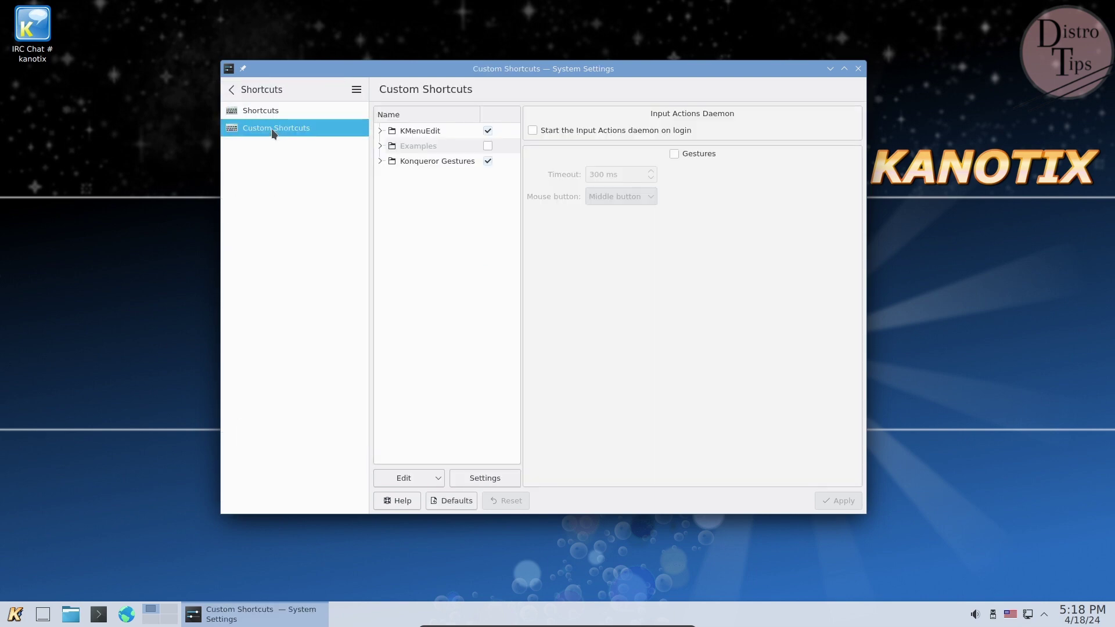
{"action": "left_click", "coordinate": [231, 89]}
{"action": "left_click", "coordinate": [281, 201]}
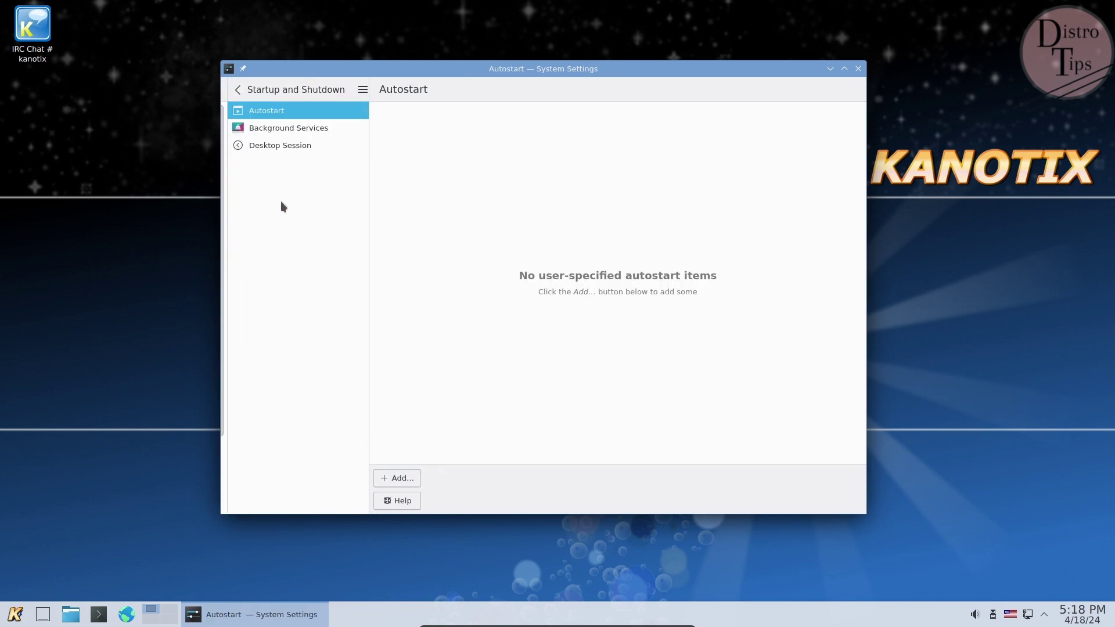
{"action": "left_click", "coordinate": [291, 128]}
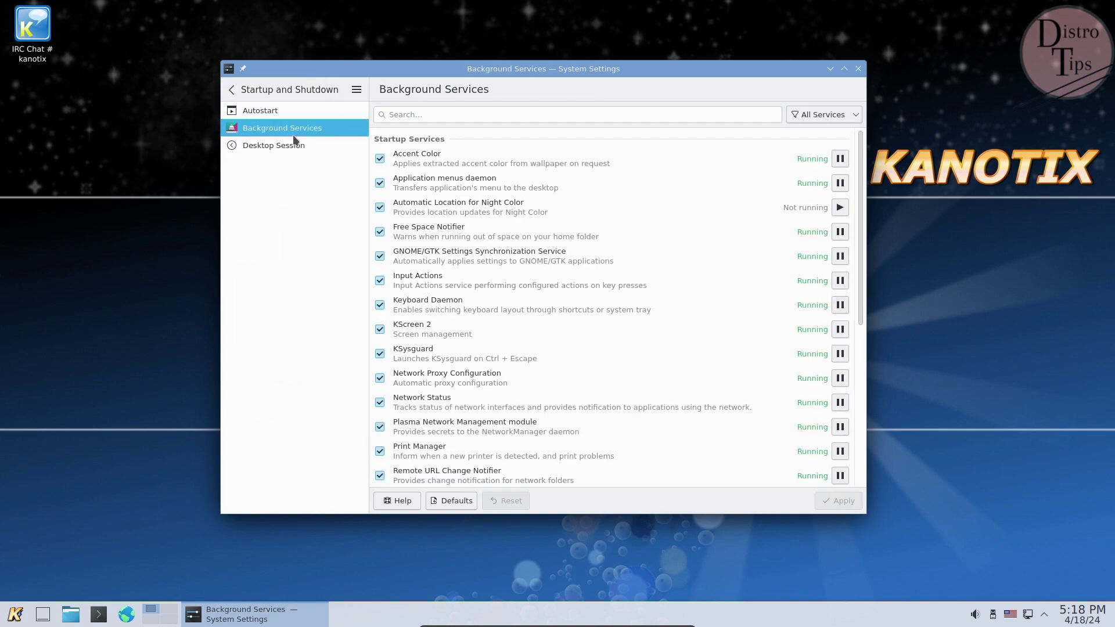
{"action": "scroll", "coordinate": [633, 298], "scroll_direction": "down", "scroll_amount": 5}
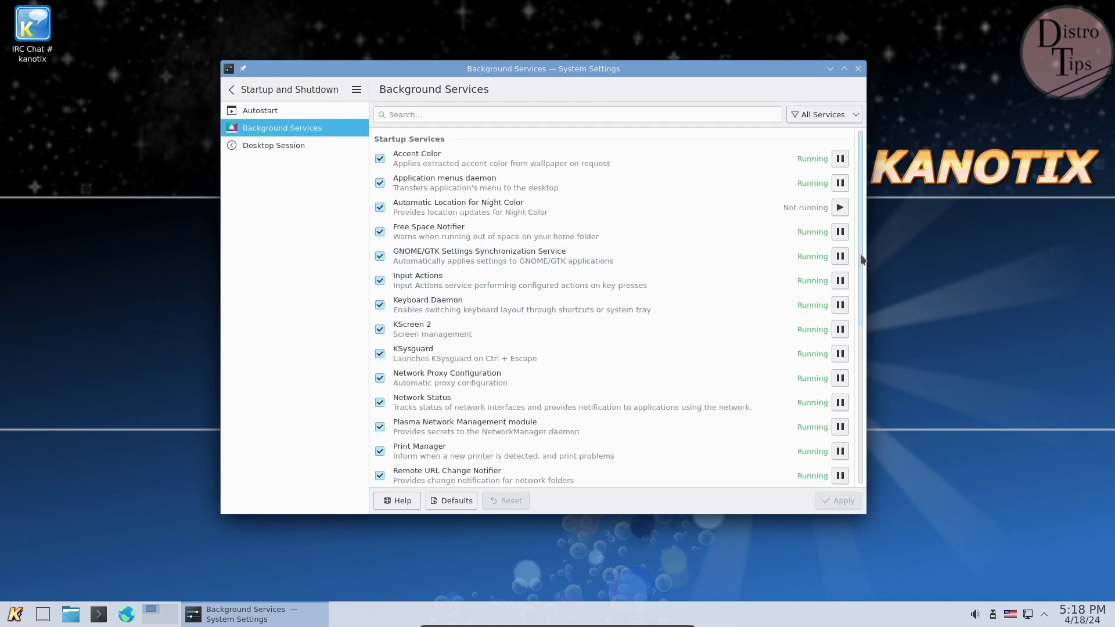
{"action": "left_click", "coordinate": [231, 90]}
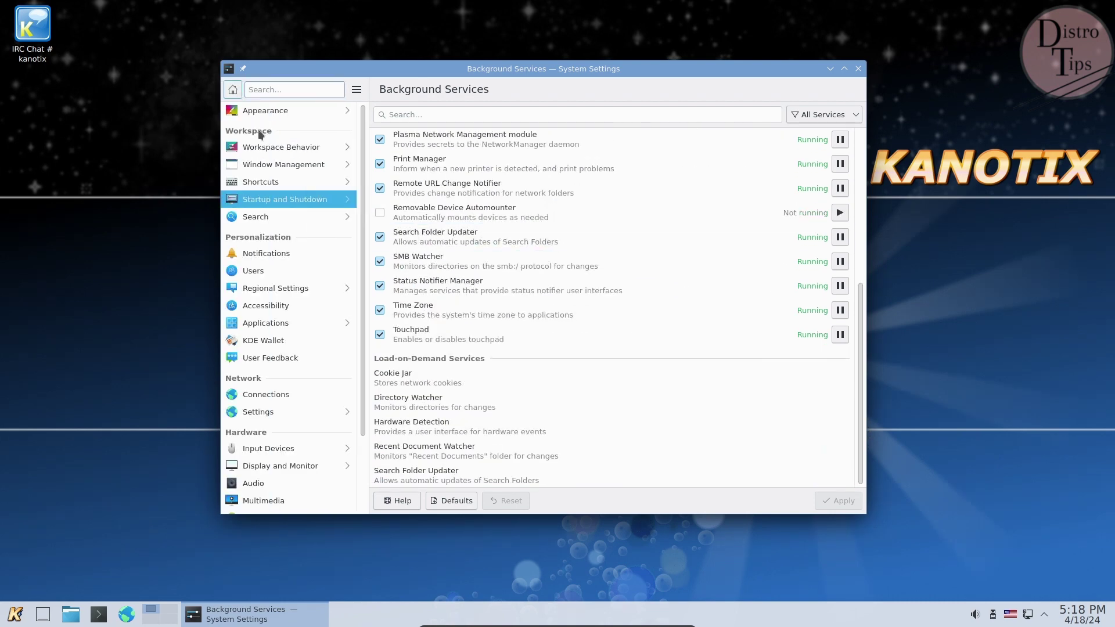
- View the Search section's File Search and Plasma Search plugin list, then return
{"action": "left_click", "coordinate": [266, 217]}
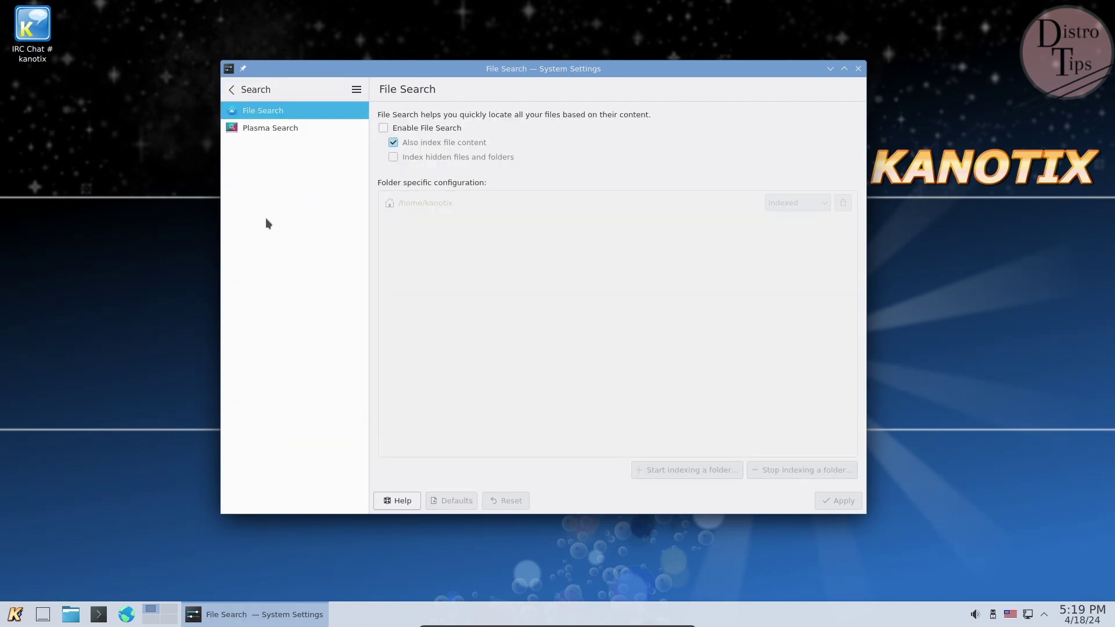
{"action": "left_click", "coordinate": [275, 131]}
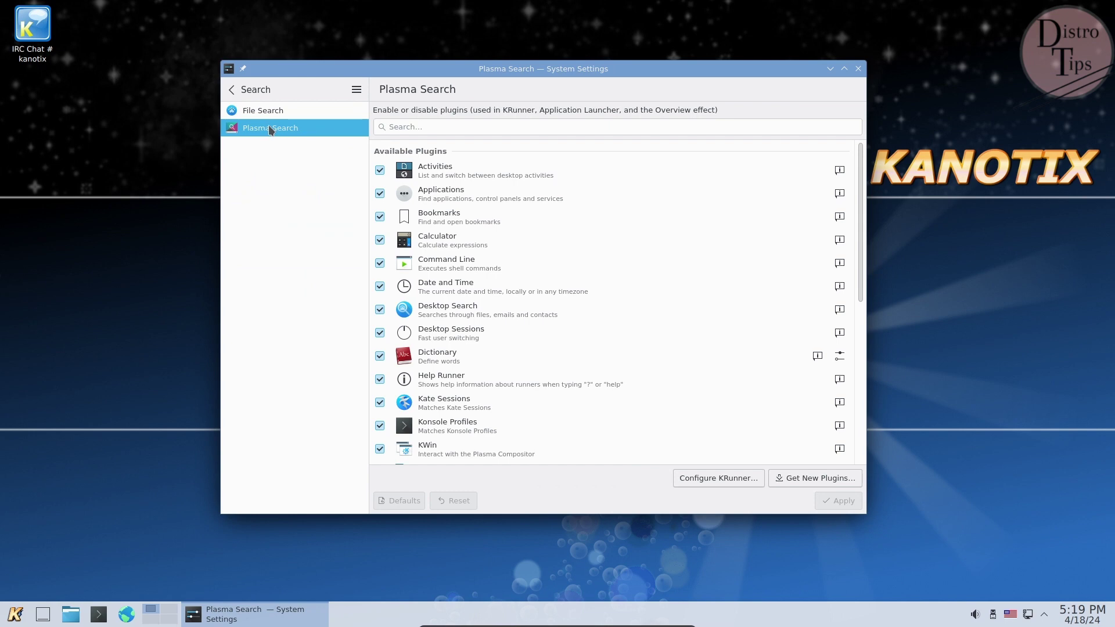
{"action": "left_click", "coordinate": [231, 89]}
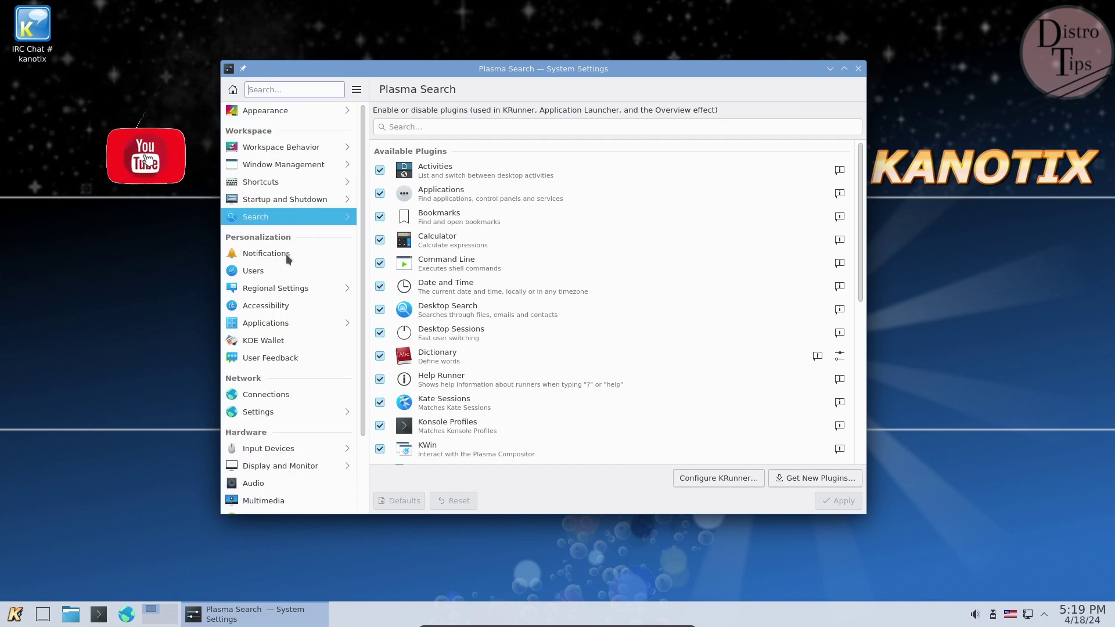
{"action": "left_click", "coordinate": [287, 255]}
- In Users, look through the live user's avatar choices without changing the picture
{"action": "left_click", "coordinate": [273, 271]}
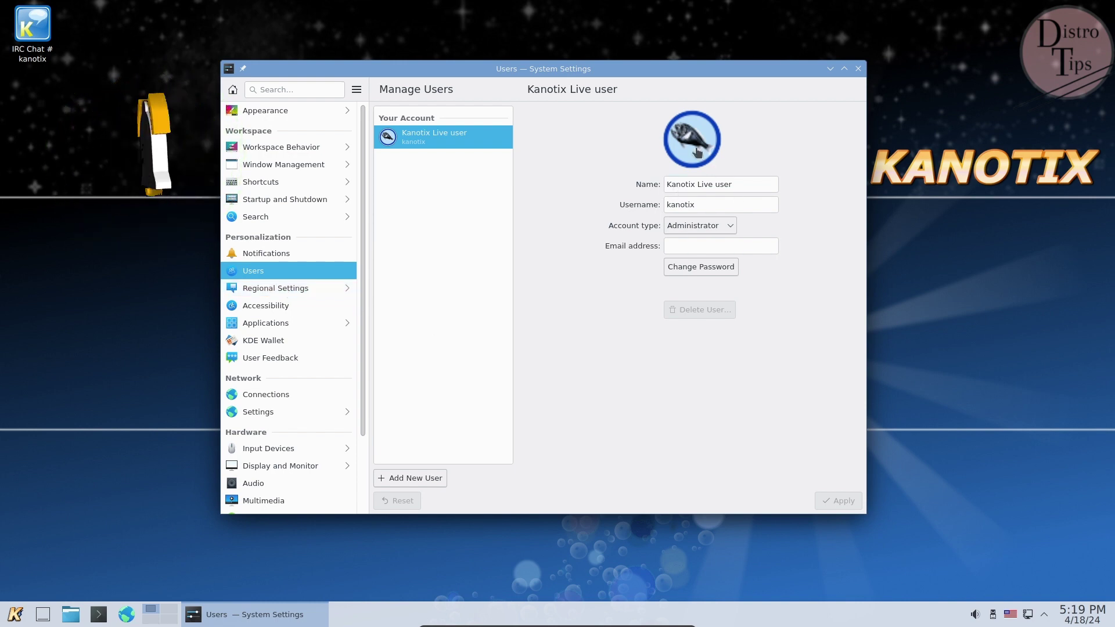
{"action": "left_click", "coordinate": [697, 152]}
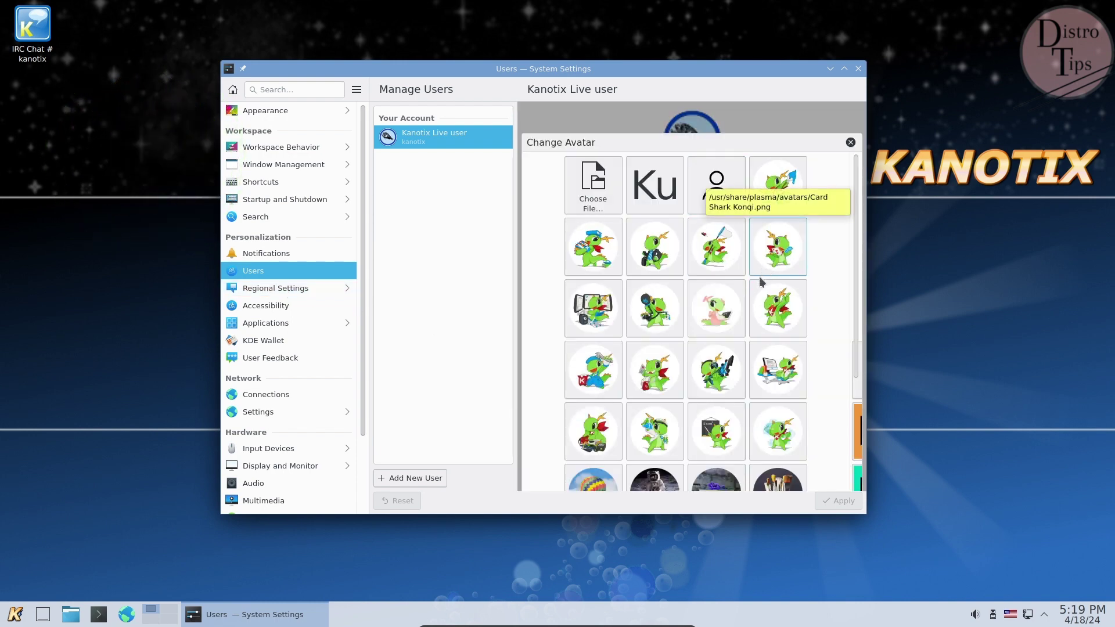
{"action": "scroll", "coordinate": [831, 351], "scroll_direction": "down", "scroll_amount": 5}
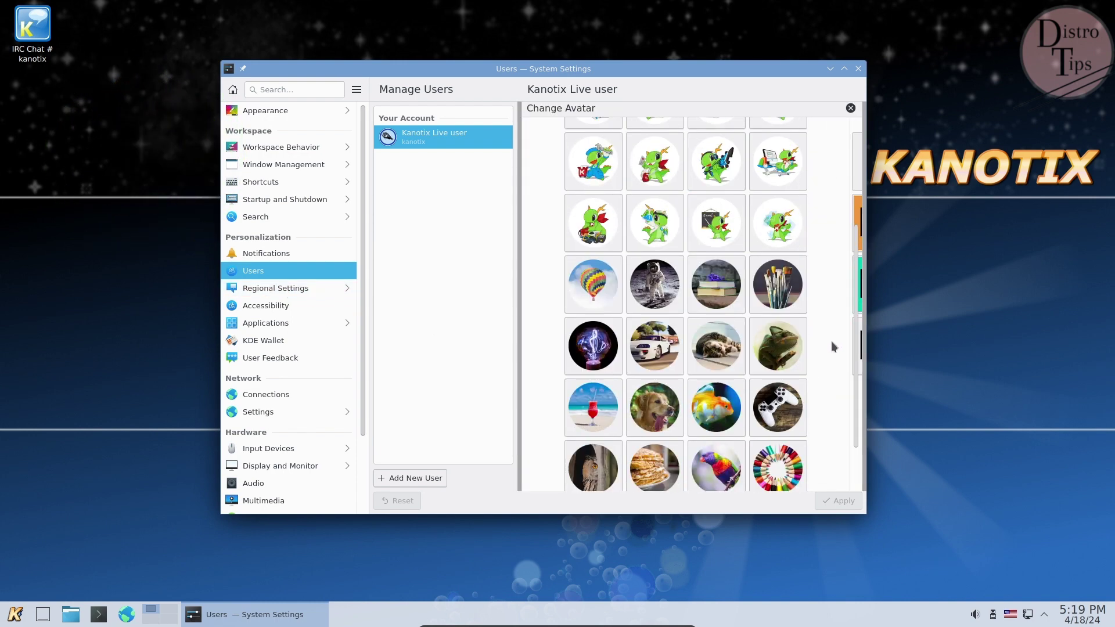
{"action": "scroll", "coordinate": [857, 472], "scroll_direction": "down", "scroll_amount": 1}
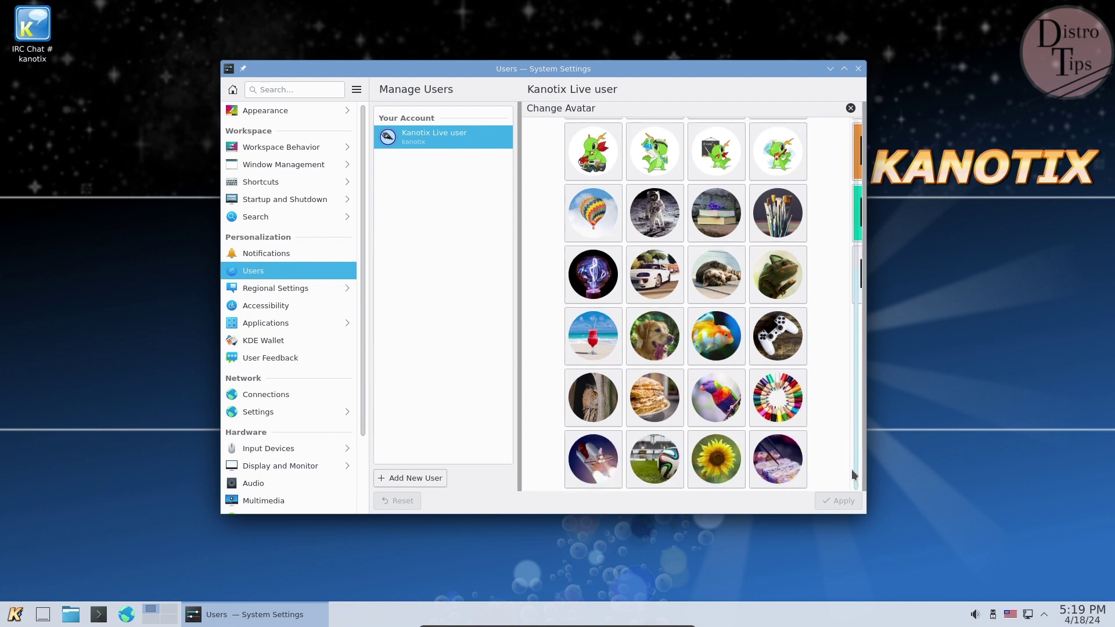
{"action": "left_click", "coordinate": [851, 109]}
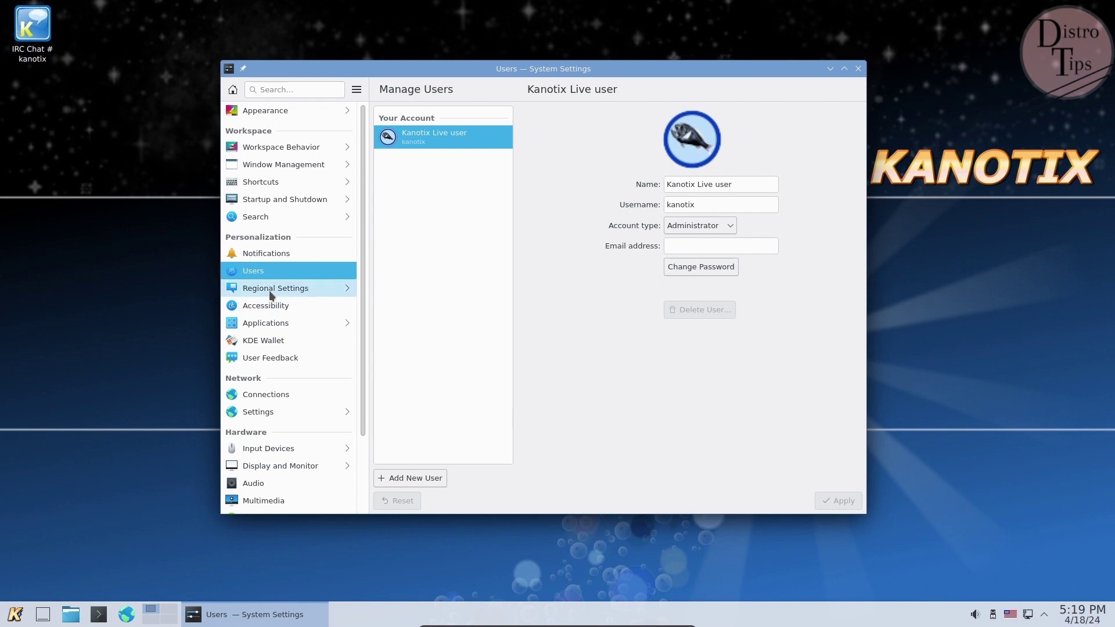
- Browse Regional Settings' Date and Time and Spell Check pages
{"action": "left_click", "coordinate": [269, 289]}
{"action": "left_click", "coordinate": [273, 146]}
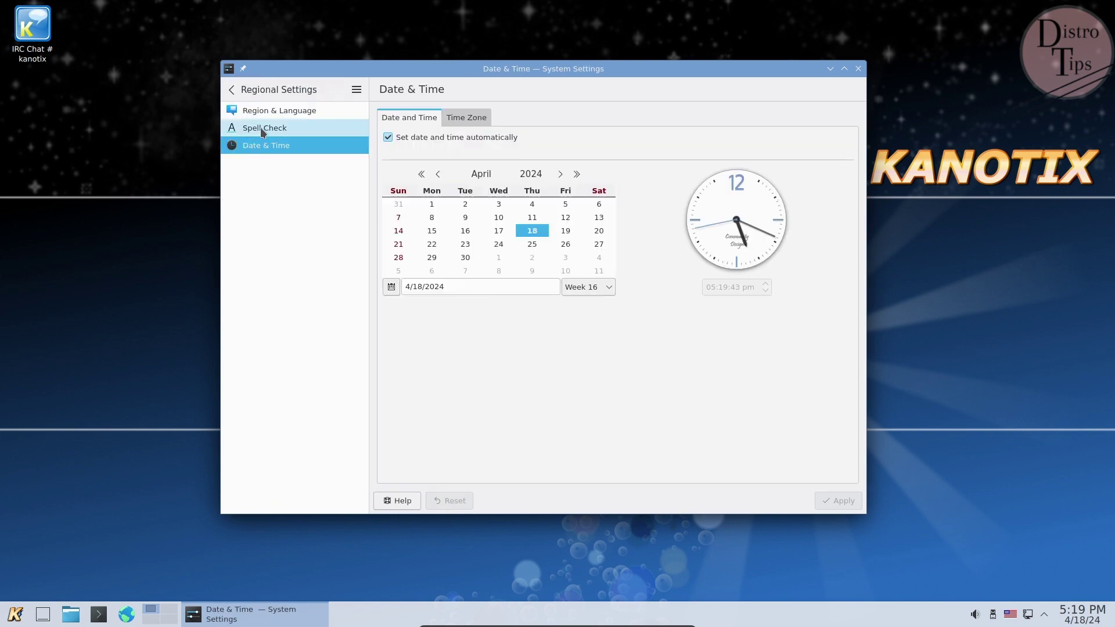
{"action": "left_click", "coordinate": [262, 129]}
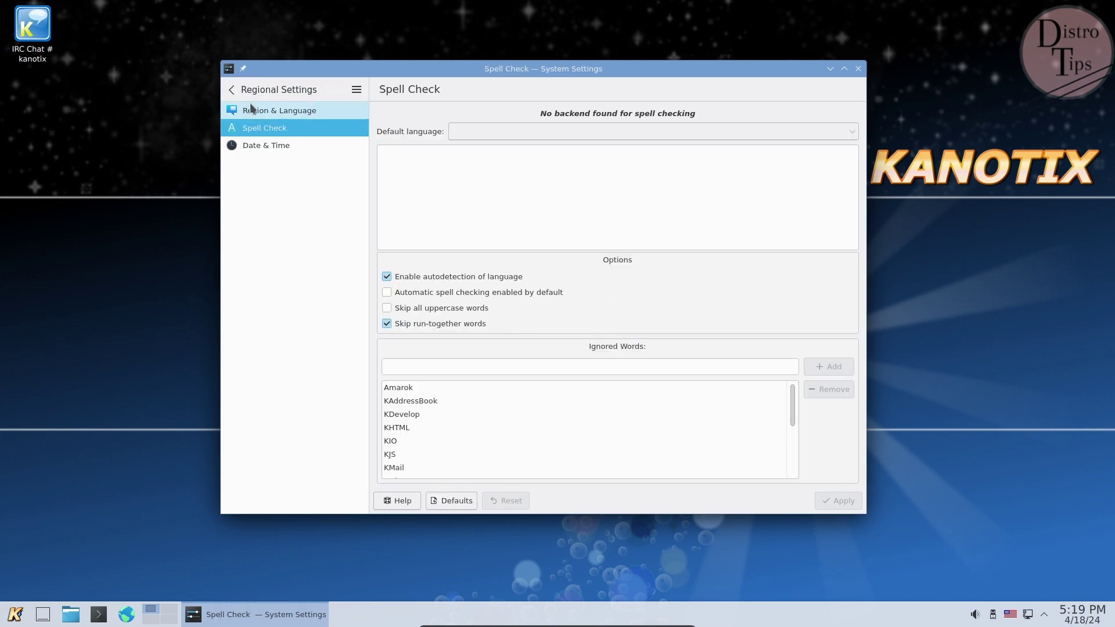
{"action": "left_click", "coordinate": [231, 89]}
- View Accessibility's modifier keys, keyboard filters, mouse navigation and screen reader tabs
{"action": "left_click", "coordinate": [267, 306]}
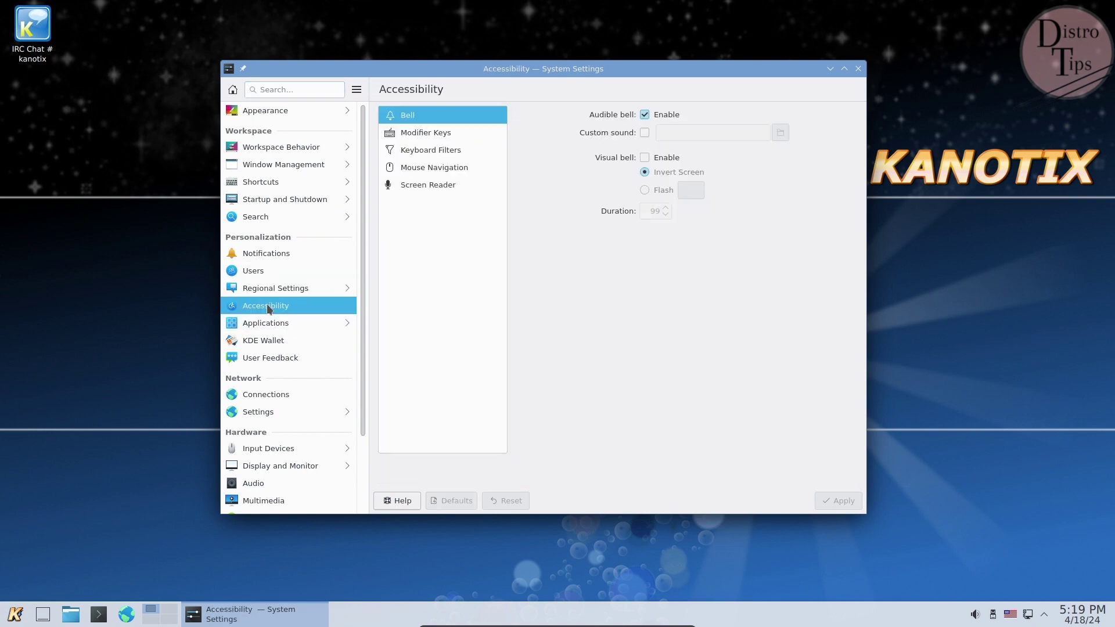
{"action": "left_click", "coordinate": [441, 133]}
{"action": "left_click", "coordinate": [430, 149]}
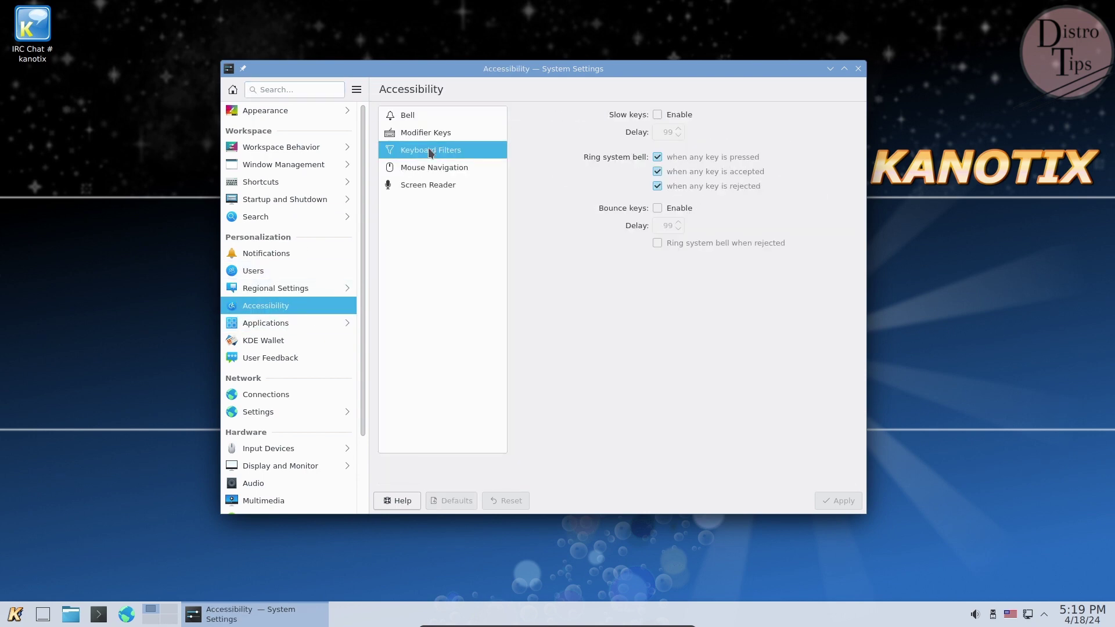
{"action": "left_click", "coordinate": [437, 169]}
{"action": "left_click", "coordinate": [438, 185]}
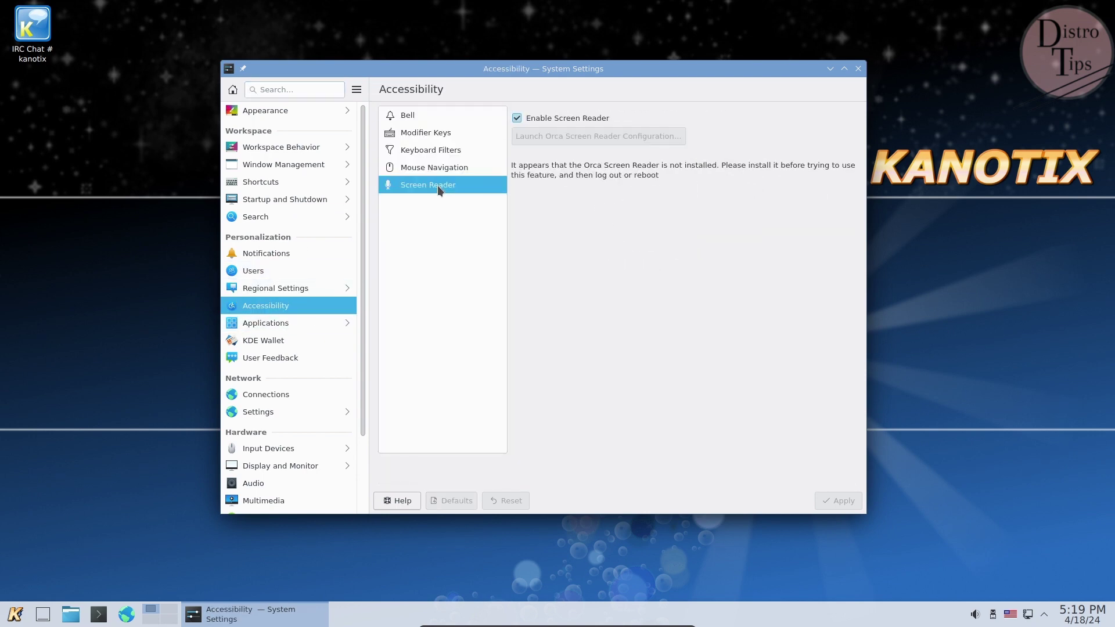
- Browse Applications' Default Applications and Locations pages
{"action": "left_click", "coordinate": [288, 328]}
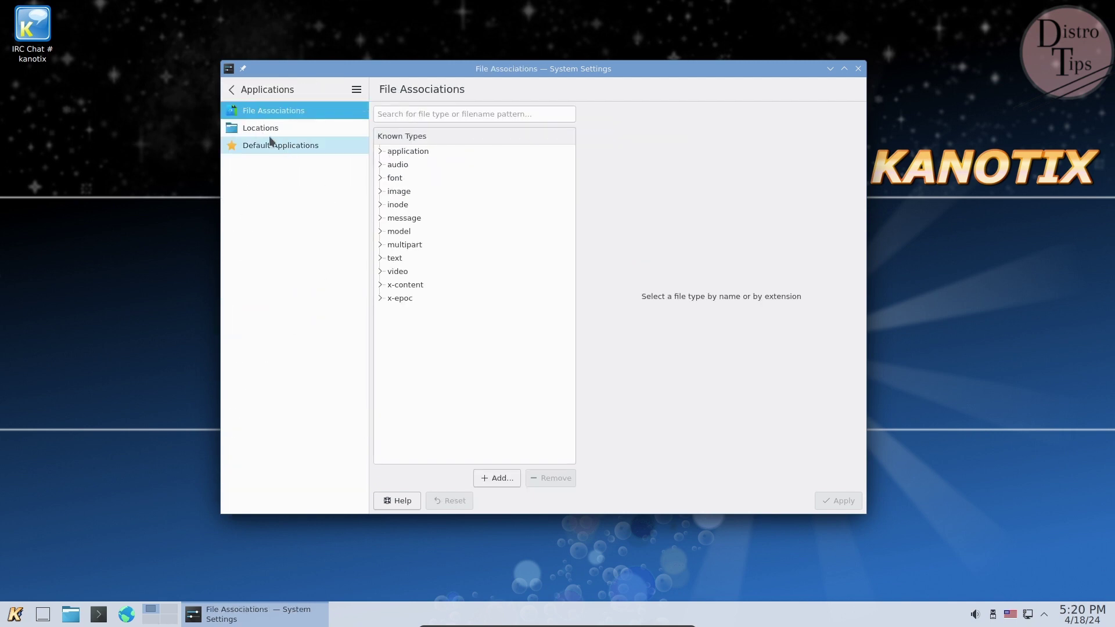
{"action": "left_click", "coordinate": [273, 143]}
{"action": "left_click", "coordinate": [268, 129]}
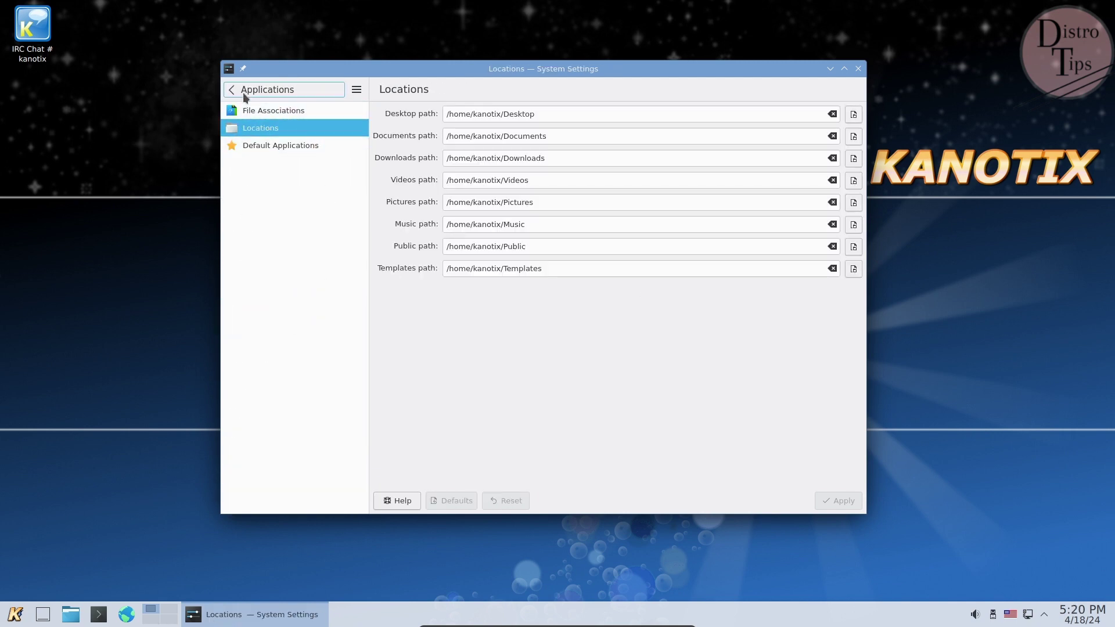
{"action": "left_click", "coordinate": [245, 92]}
- View KDE Wallet's access control, then User Feedback and network connections
{"action": "left_click", "coordinate": [264, 341]}
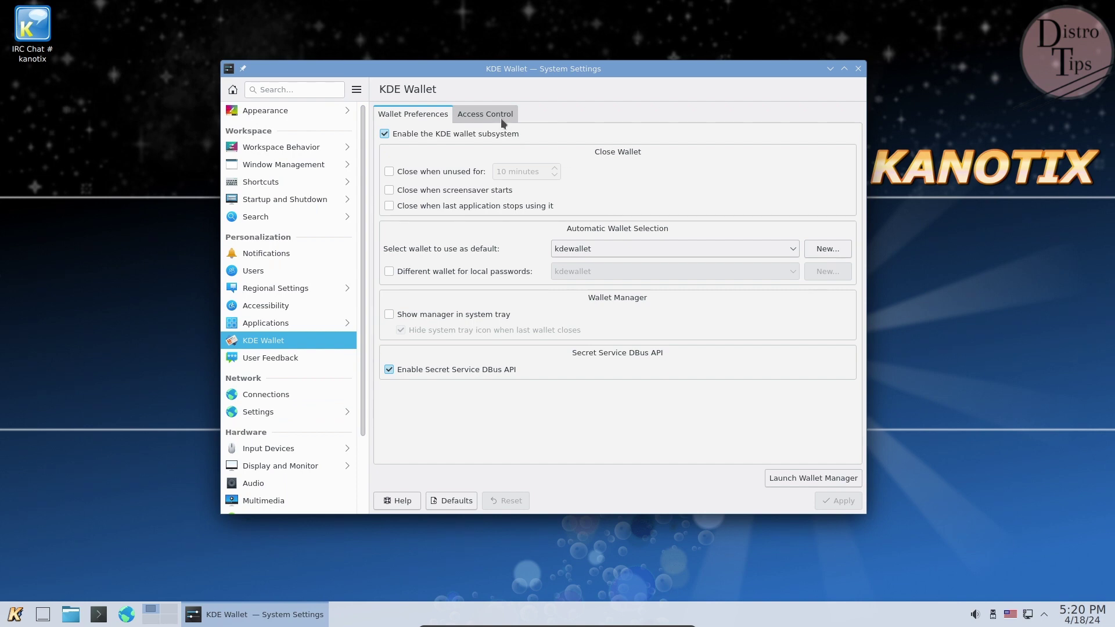
{"action": "left_click", "coordinate": [499, 117]}
{"action": "left_click", "coordinate": [413, 114]}
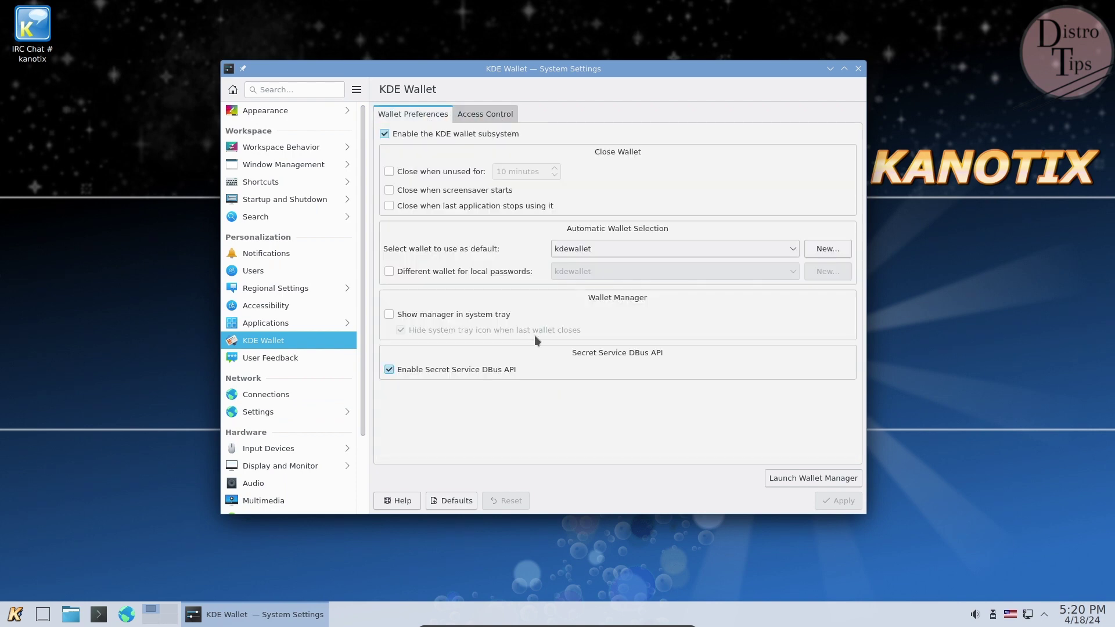
{"action": "left_click", "coordinate": [284, 360]}
{"action": "left_click", "coordinate": [283, 397]}
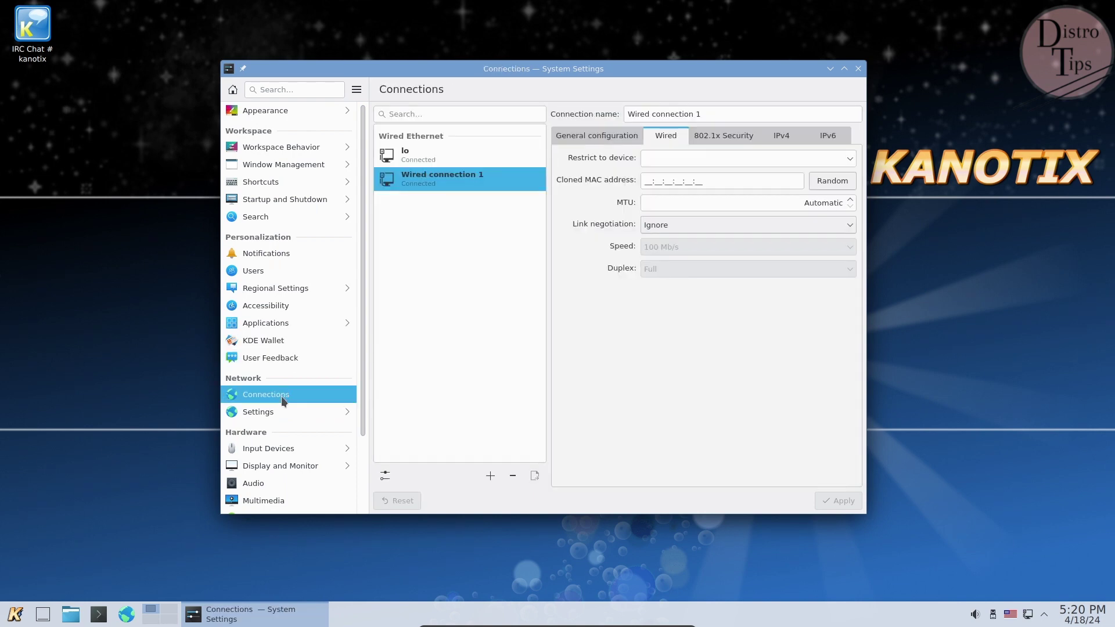
- Browse Network settings: Proxy, Windows Shares, Cookies and Connection Preferences
{"action": "left_click", "coordinate": [278, 416]}
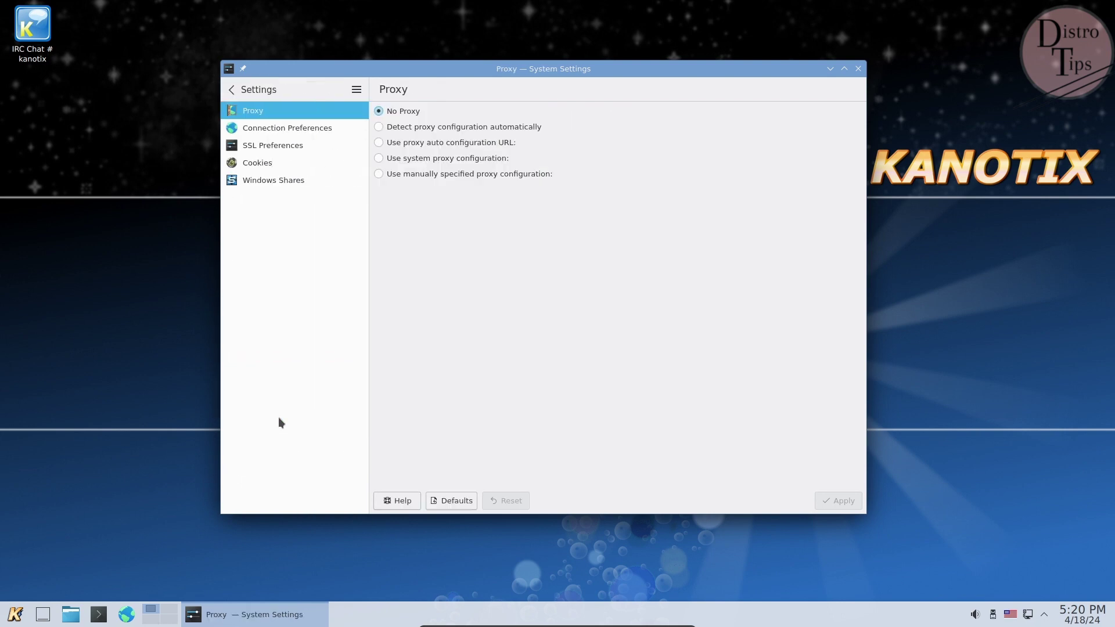
{"action": "left_click", "coordinate": [284, 179]}
{"action": "left_click", "coordinate": [286, 164]}
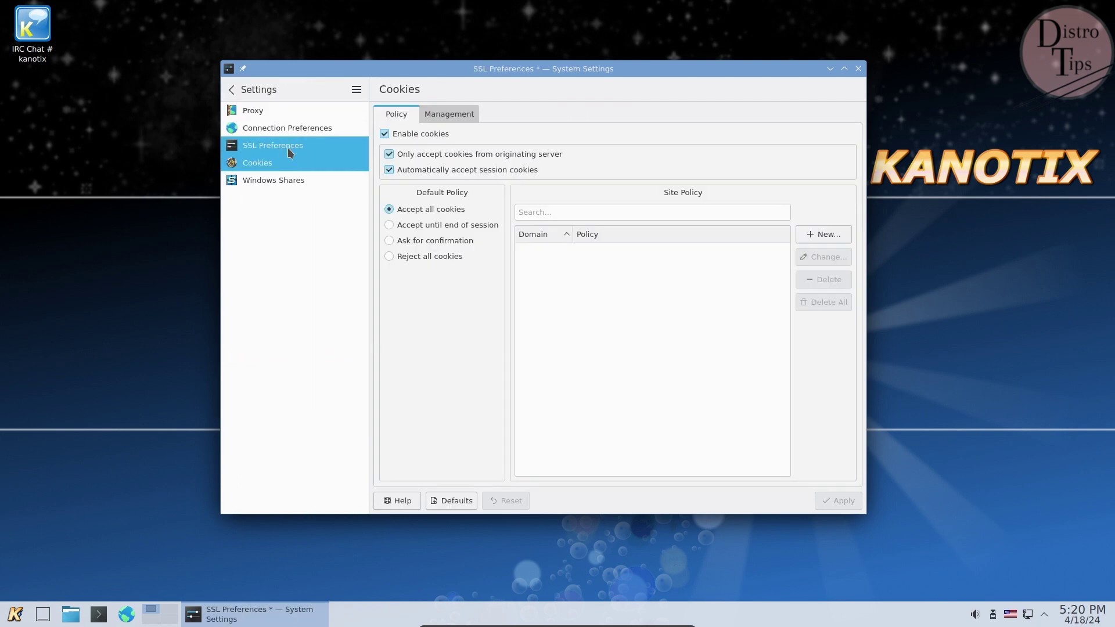
{"action": "left_click", "coordinate": [266, 127]}
{"action": "left_click", "coordinate": [261, 112]}
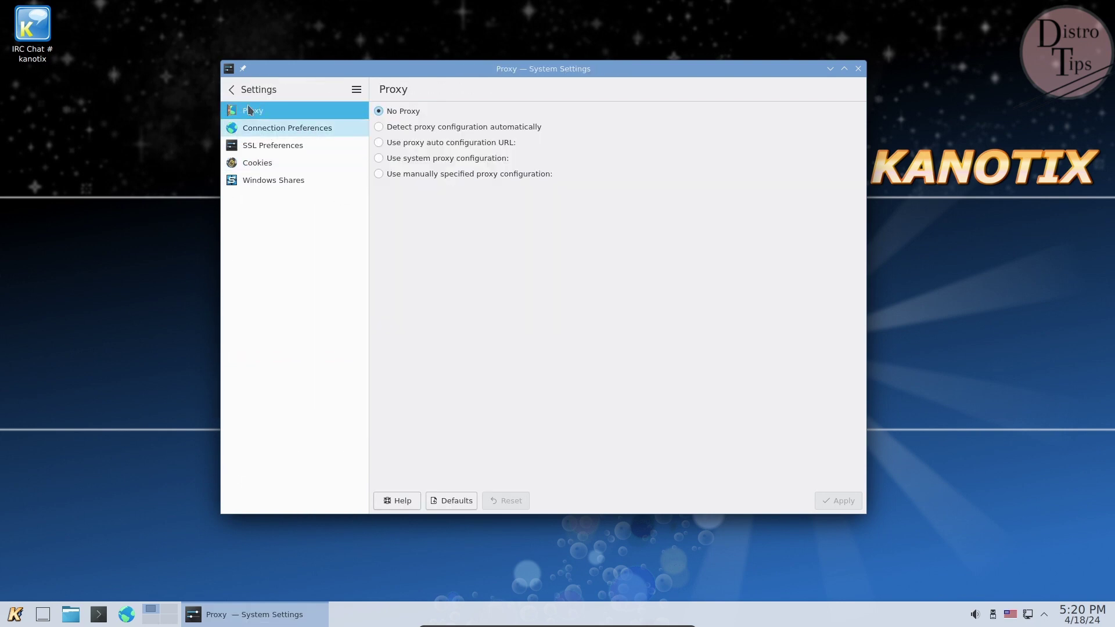
{"action": "left_click", "coordinate": [231, 90]}
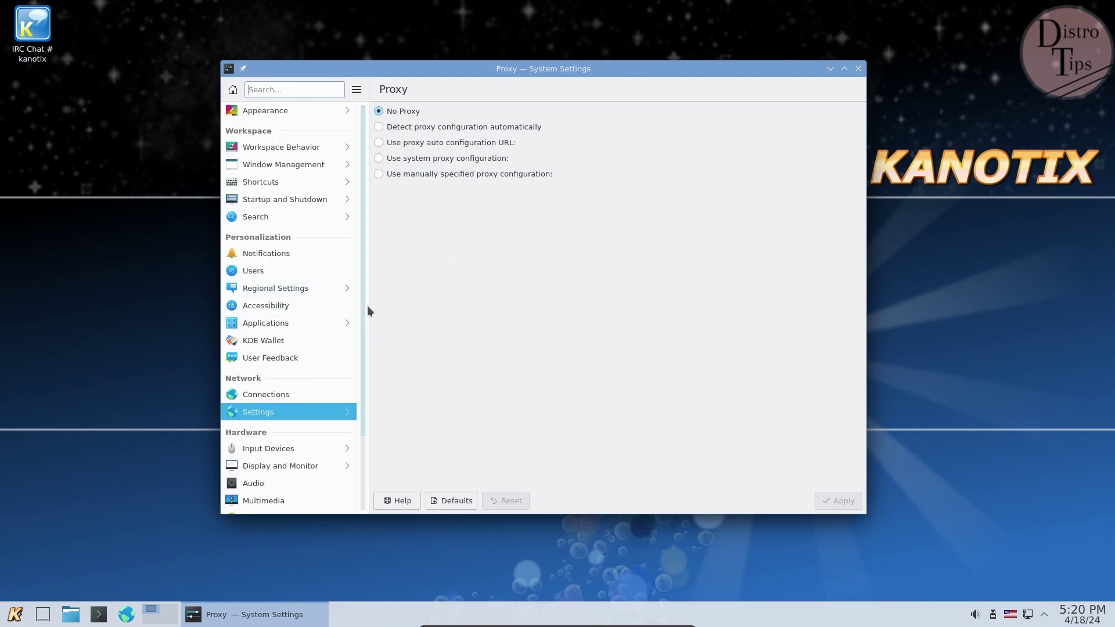
- Browse Input Devices' Touchpad, Game Controller and Mouse pages
{"action": "left_click_drag", "start_coordinate": [367, 305], "coordinate": [367, 412]}
{"action": "left_click", "coordinate": [270, 353]}
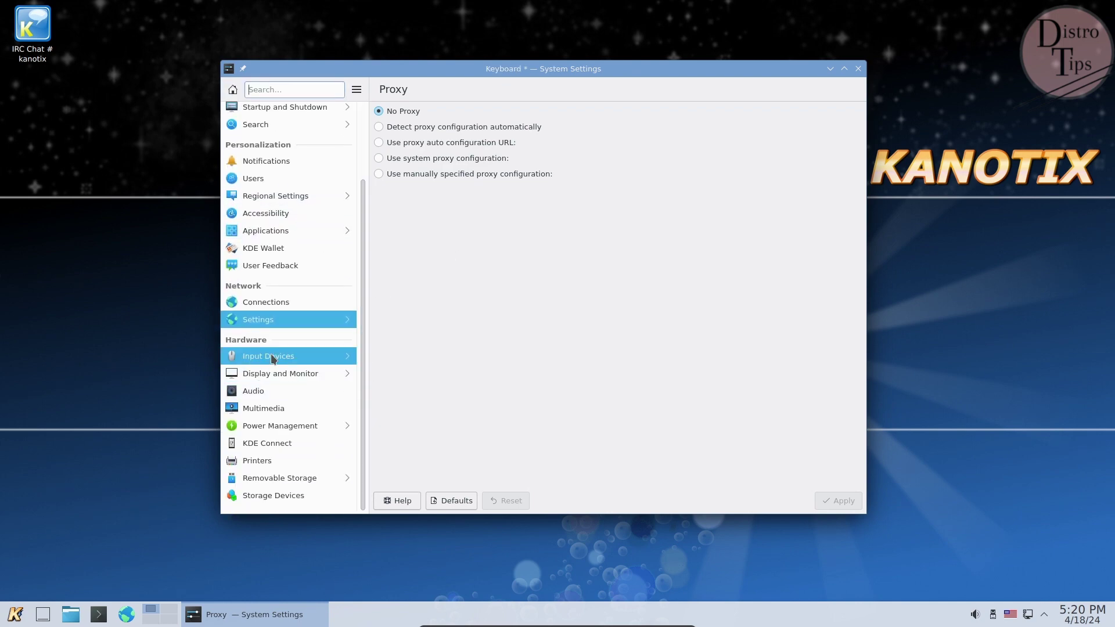
{"action": "left_click", "coordinate": [274, 167]}
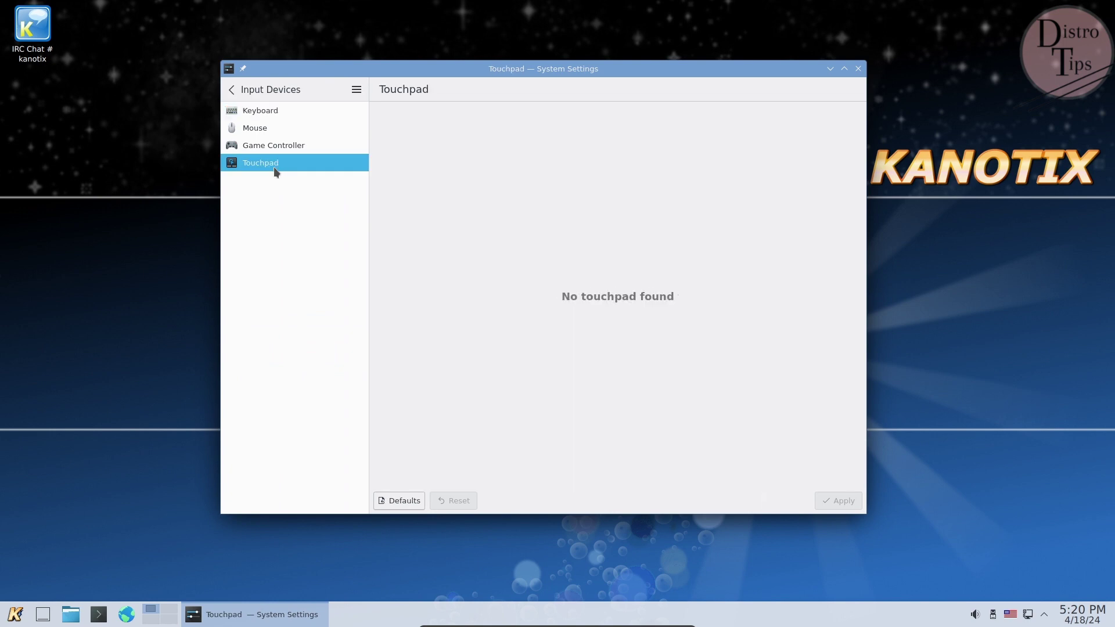
{"action": "left_click", "coordinate": [279, 149]}
{"action": "left_click", "coordinate": [263, 133]}
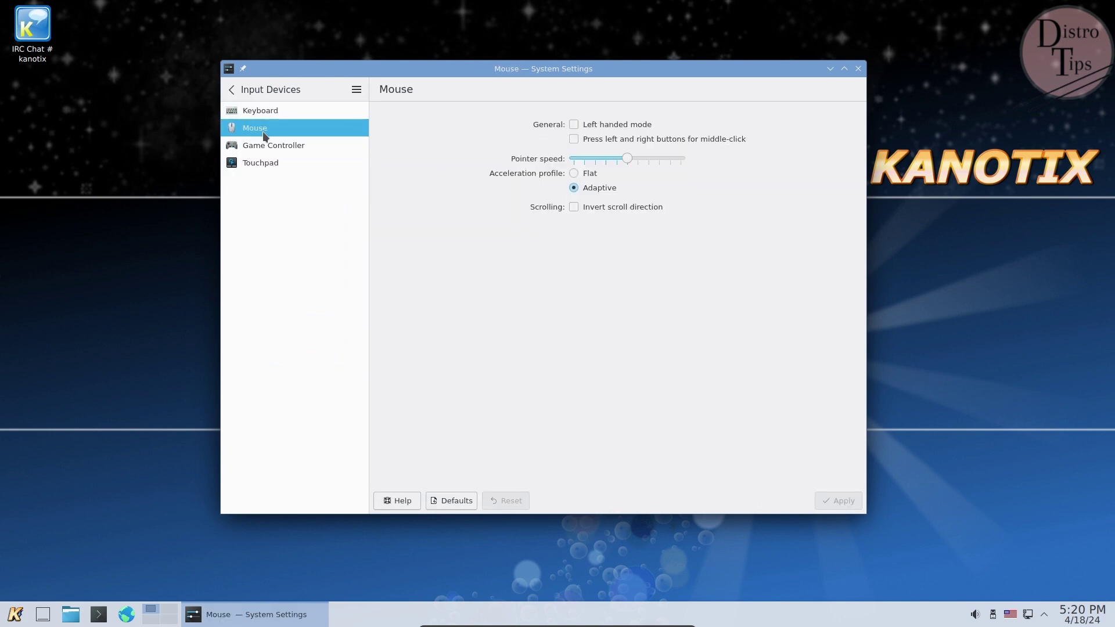
{"action": "left_click", "coordinate": [236, 89]}
- Test the Front Right and Front Left speakers in Audio, which fails with 'No such driver'
{"action": "left_click", "coordinate": [281, 393]}
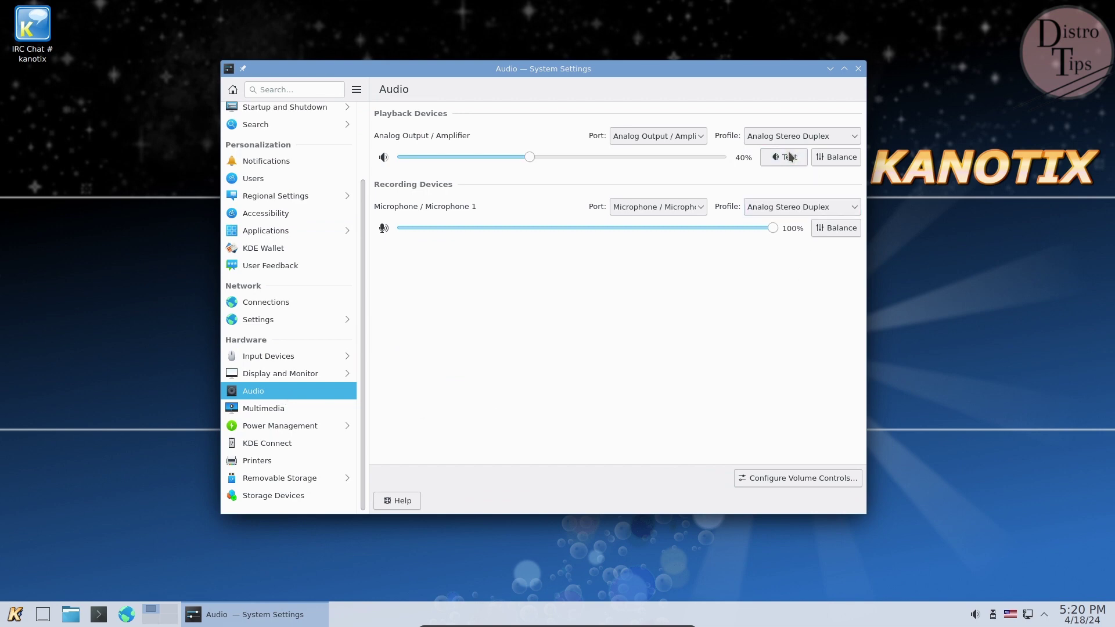
{"action": "left_click", "coordinate": [790, 156]}
{"action": "left_click", "coordinate": [691, 288]}
{"action": "left_click", "coordinate": [557, 294]}
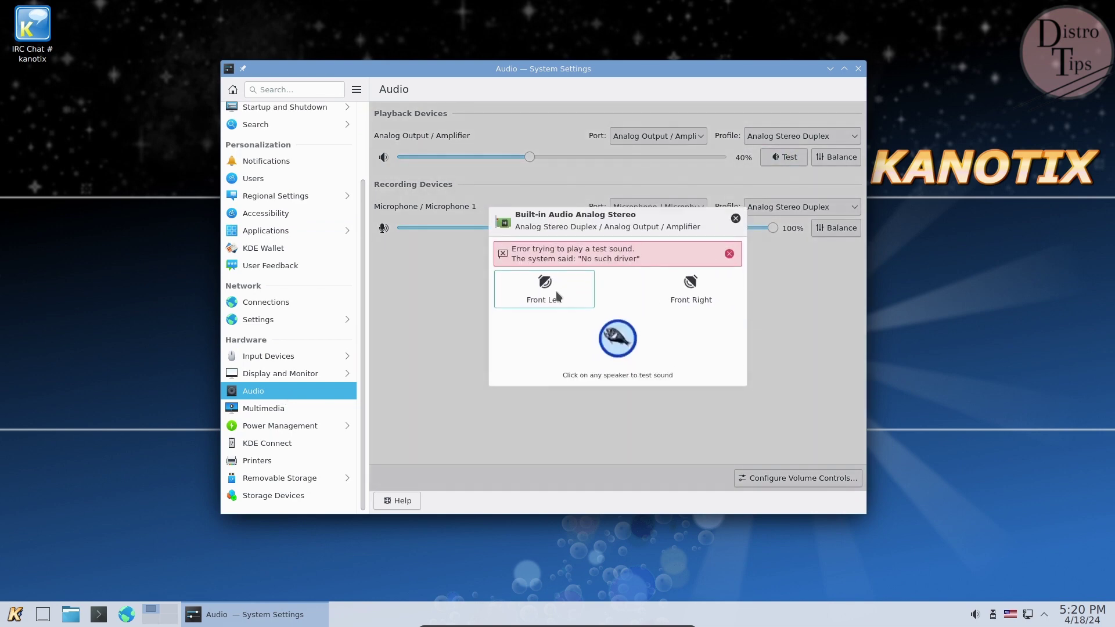
{"action": "left_click", "coordinate": [735, 218]}
- Browse the Multimedia and Power Management pages, including Activity and Advanced power settings
{"action": "left_click", "coordinate": [287, 408]}
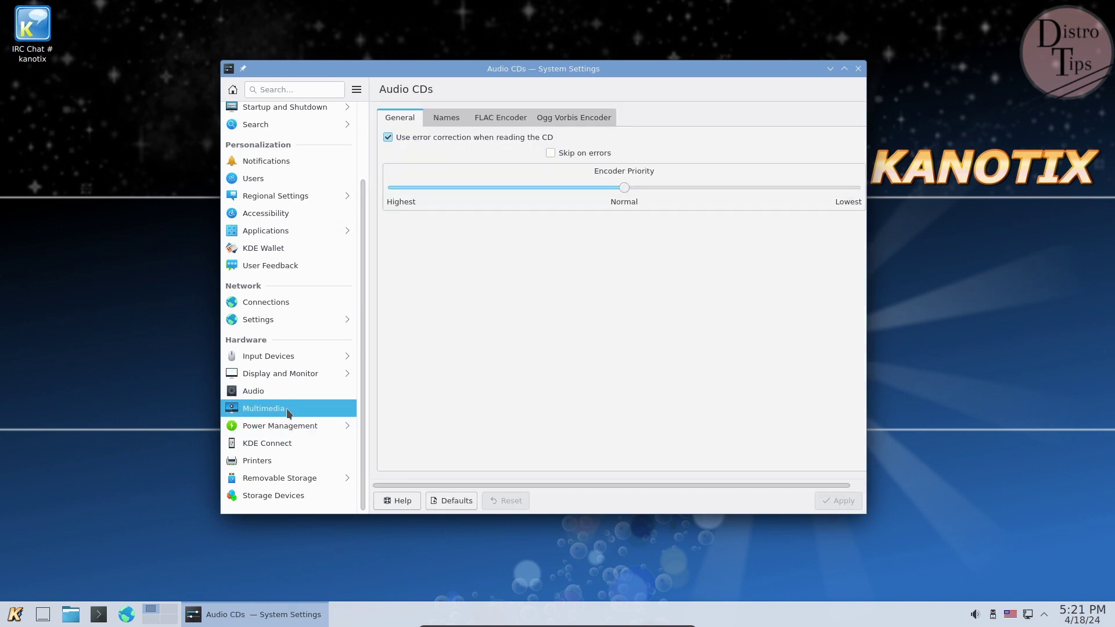
{"action": "left_click", "coordinate": [296, 418]}
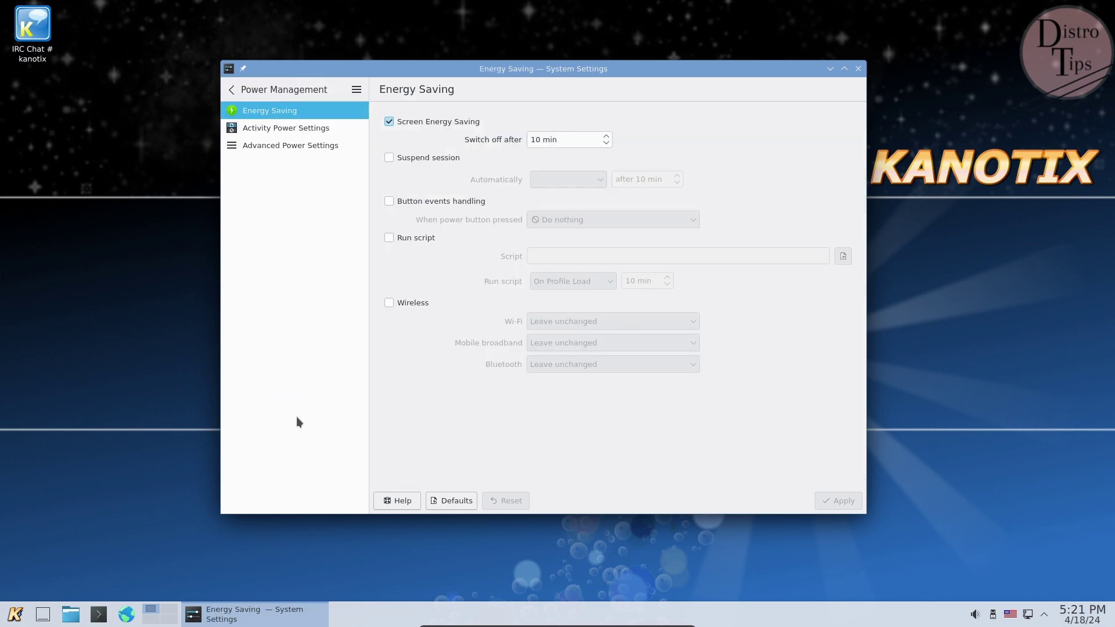
{"action": "left_click", "coordinate": [294, 127]}
{"action": "left_click", "coordinate": [295, 146]}
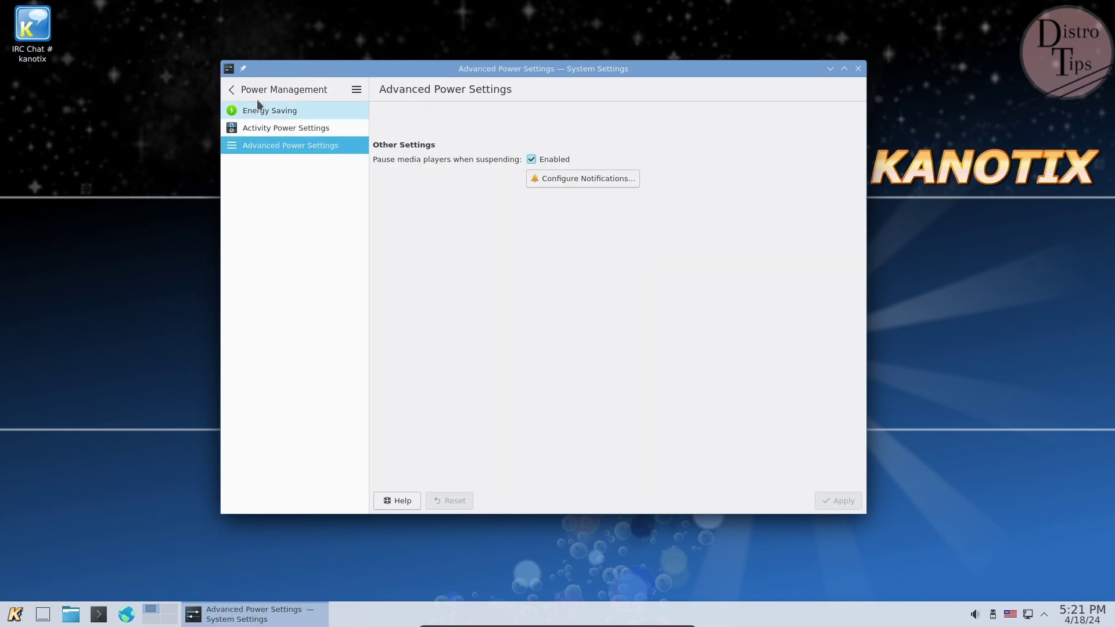
{"action": "left_click", "coordinate": [231, 90]}
- Look through KDE Connect, Printers and the Removable Storage camera and automount pages
{"action": "left_click", "coordinate": [279, 445]}
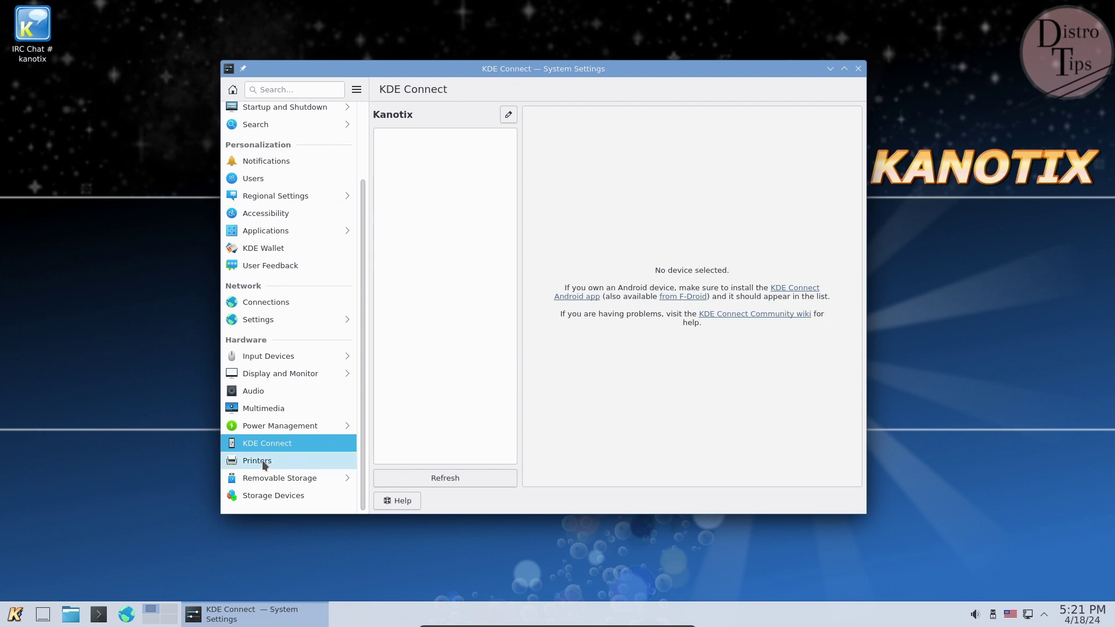
{"action": "left_click", "coordinate": [263, 460]}
{"action": "left_click", "coordinate": [281, 479]}
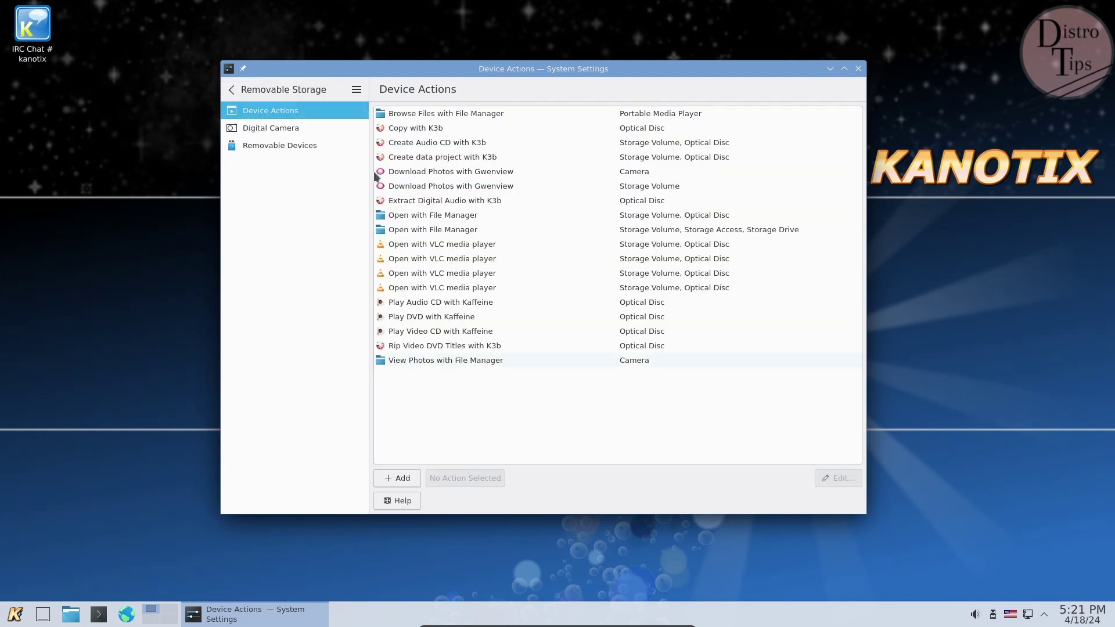
{"action": "left_click", "coordinate": [304, 133]}
{"action": "left_click", "coordinate": [308, 146]}
{"action": "left_click", "coordinate": [231, 89]}
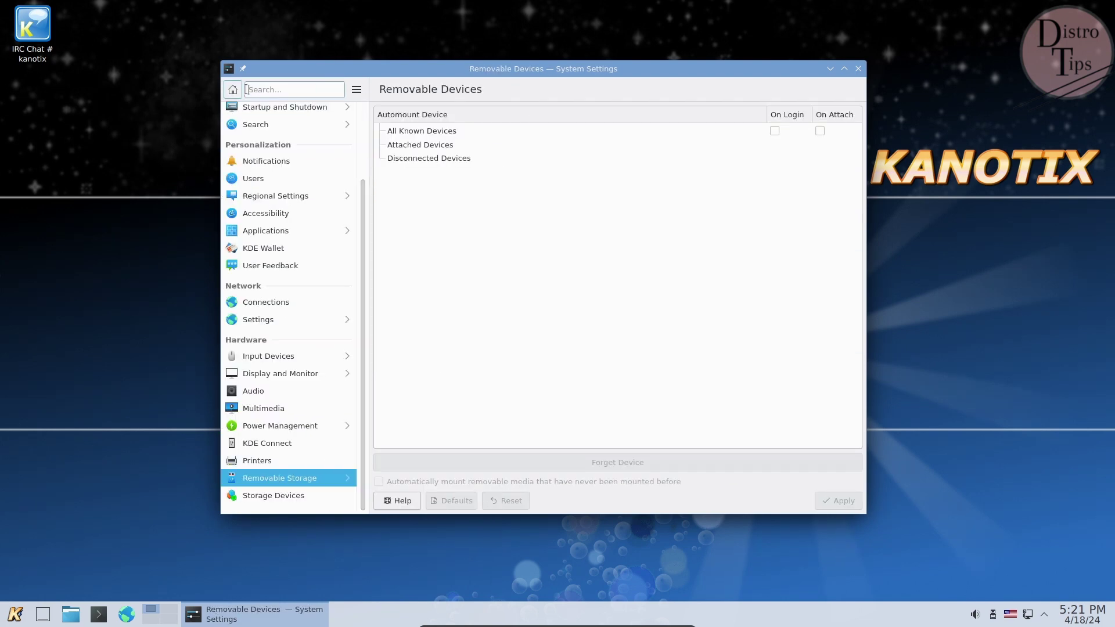
- View Storage Devices, return to the settings home page, and close System Settings
{"action": "left_click", "coordinate": [293, 499]}
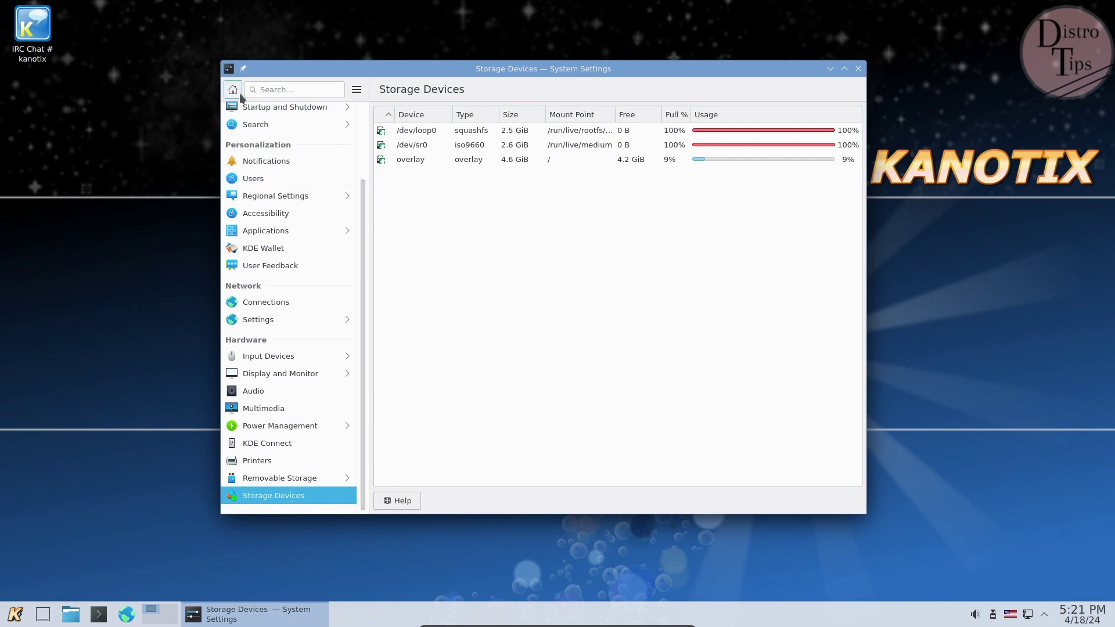
{"action": "left_click", "coordinate": [238, 93]}
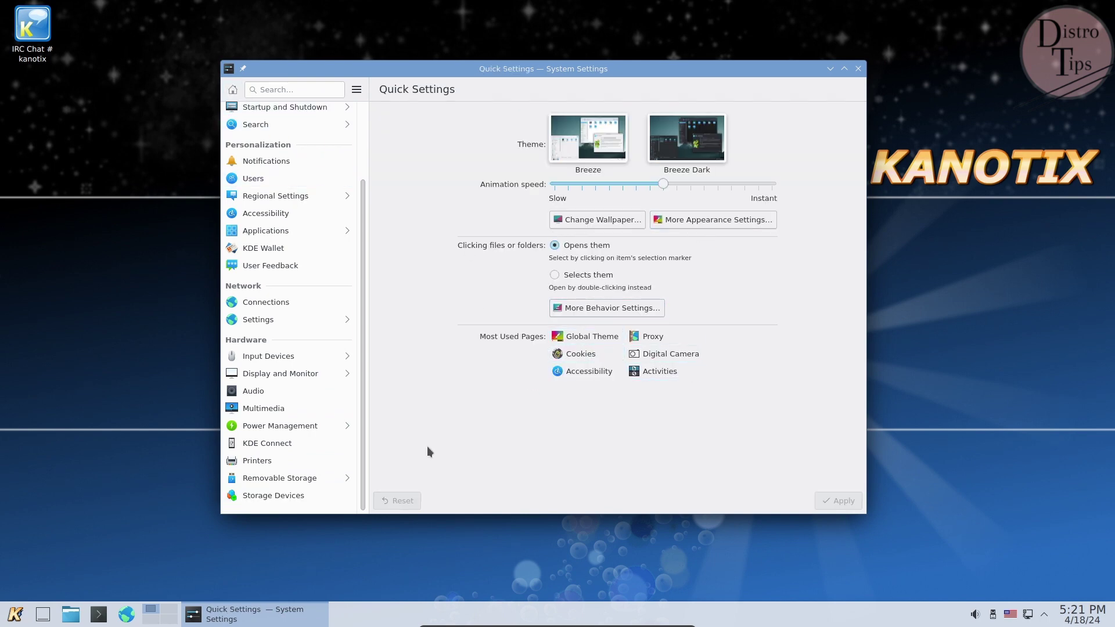
{"action": "left_click", "coordinate": [858, 69]}
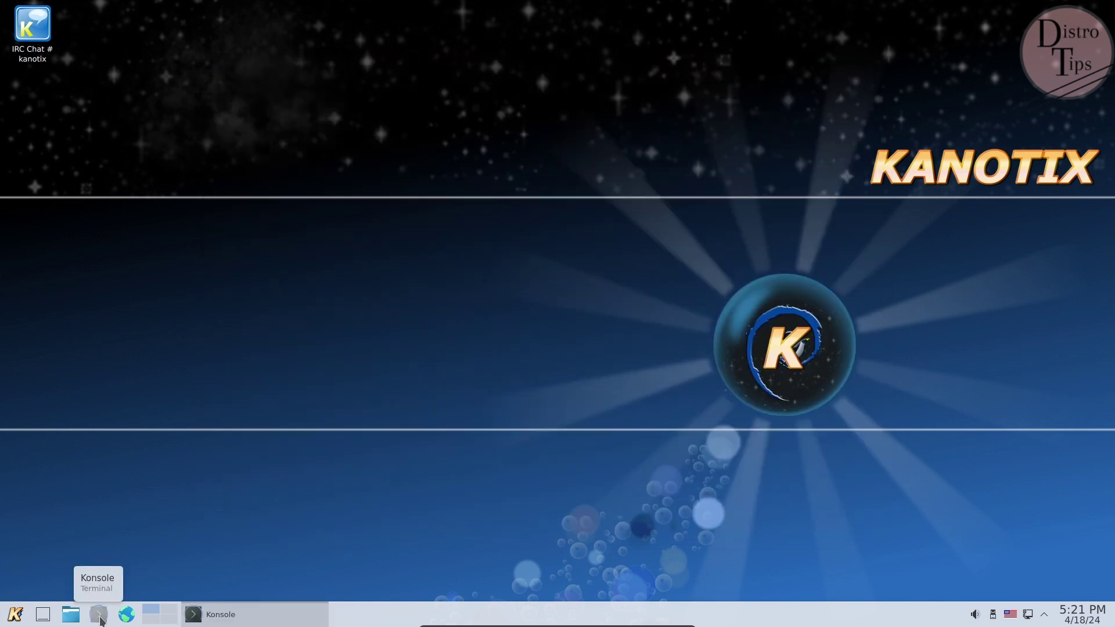
- Run neofetch, install it with 'sudo apt install neofetch', then clear the terminal
{"action": "type", "text": "neo"}
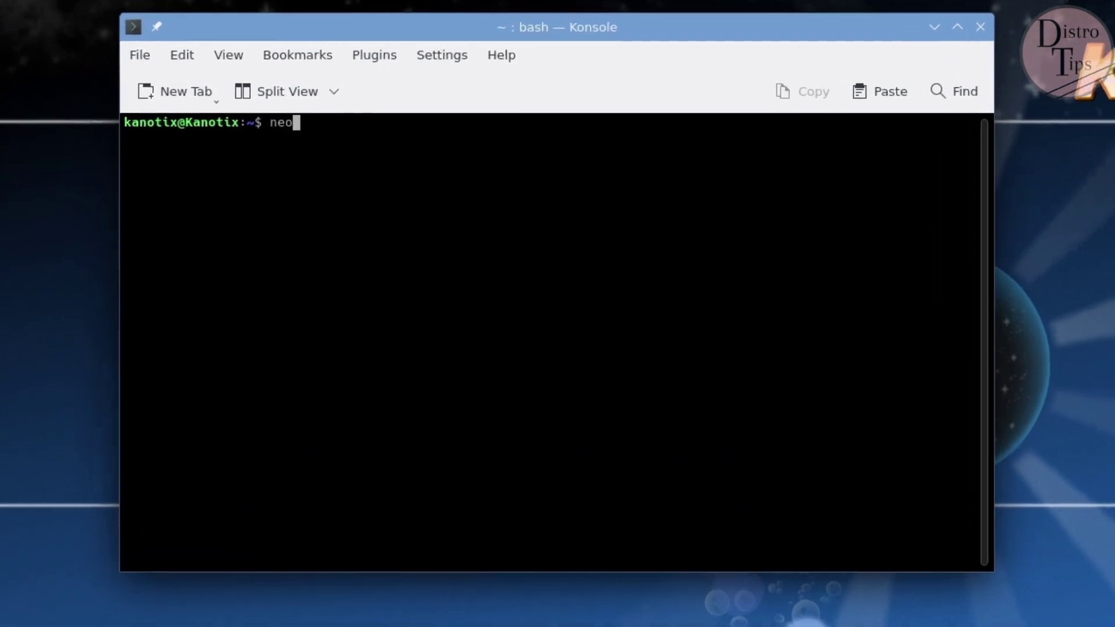
{"action": "type", "text": "fetch"}
{"action": "key", "text": "Return"}
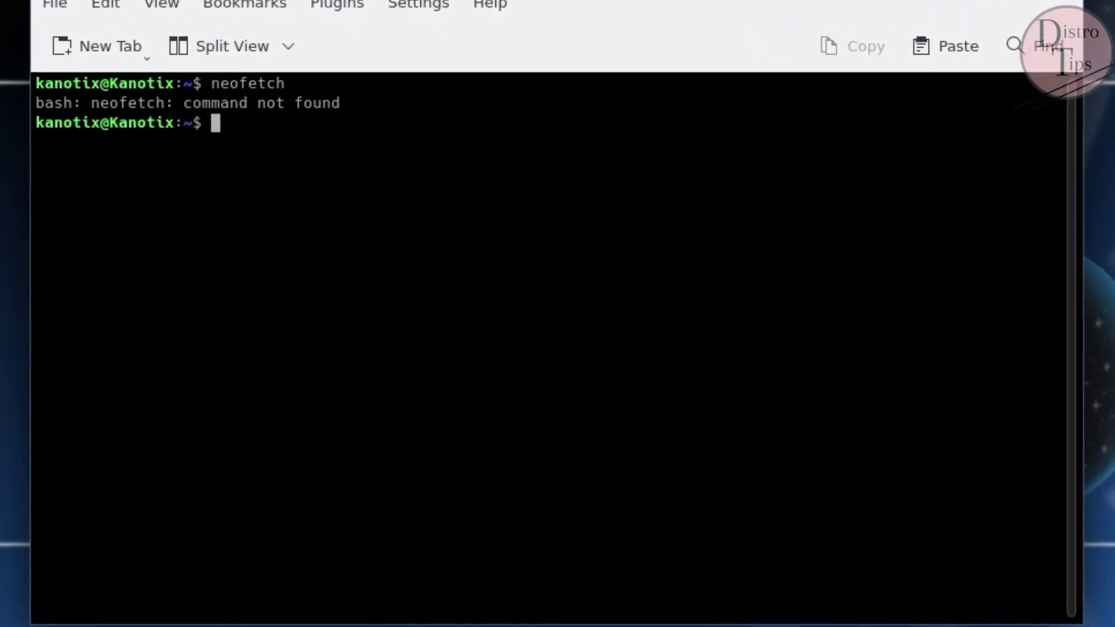
{"action": "type", "text": "sudo apt i"}
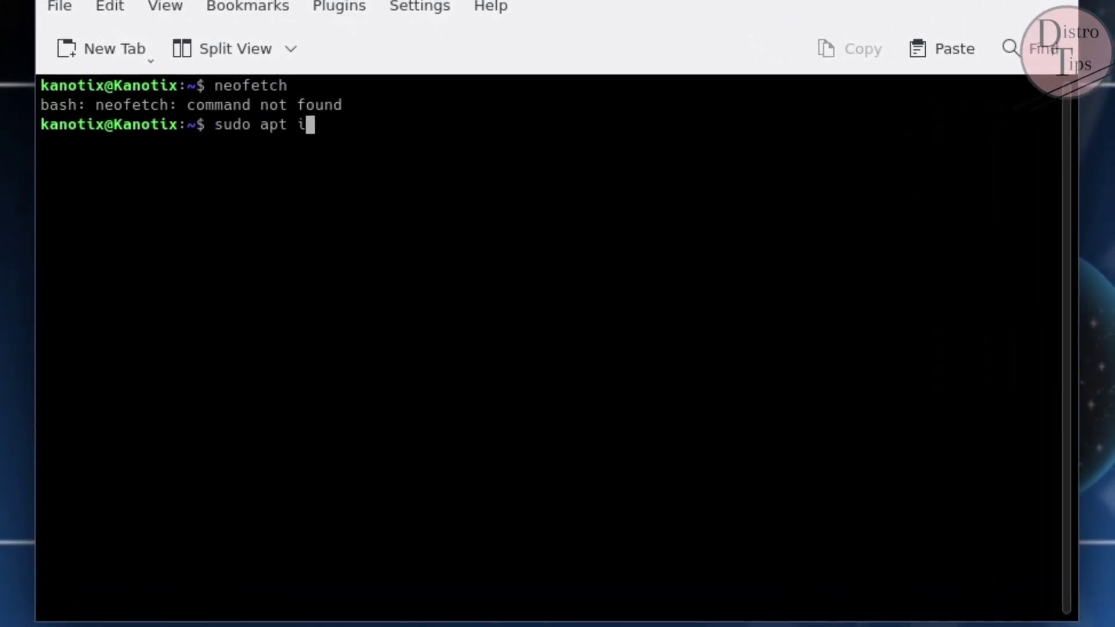
{"action": "type", "text": "nstall neofetch"}
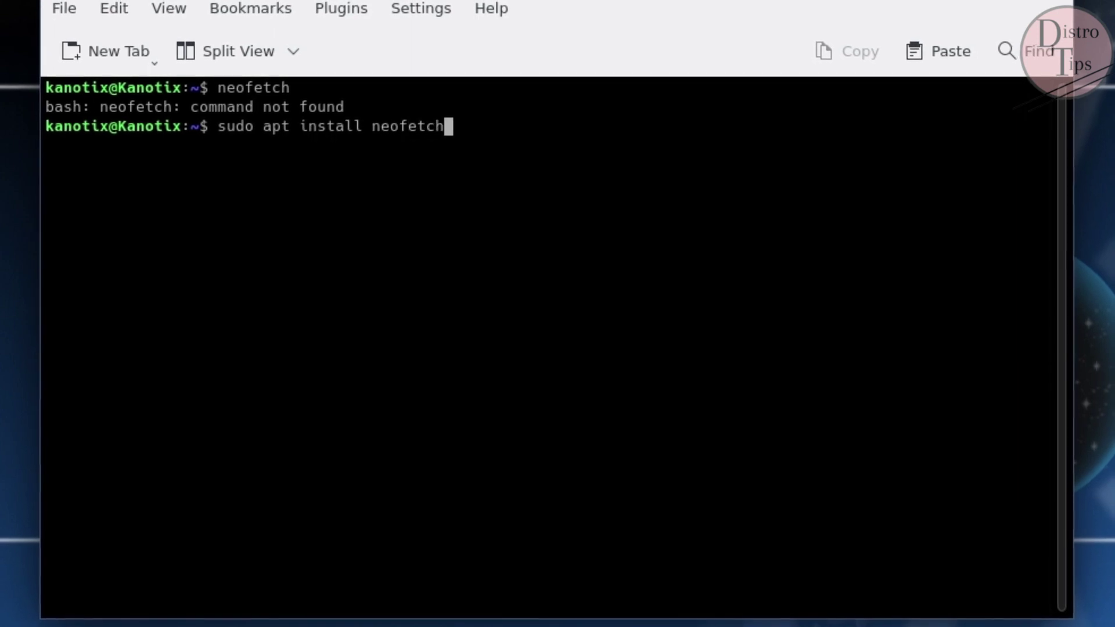
{"action": "key", "text": "Return"}
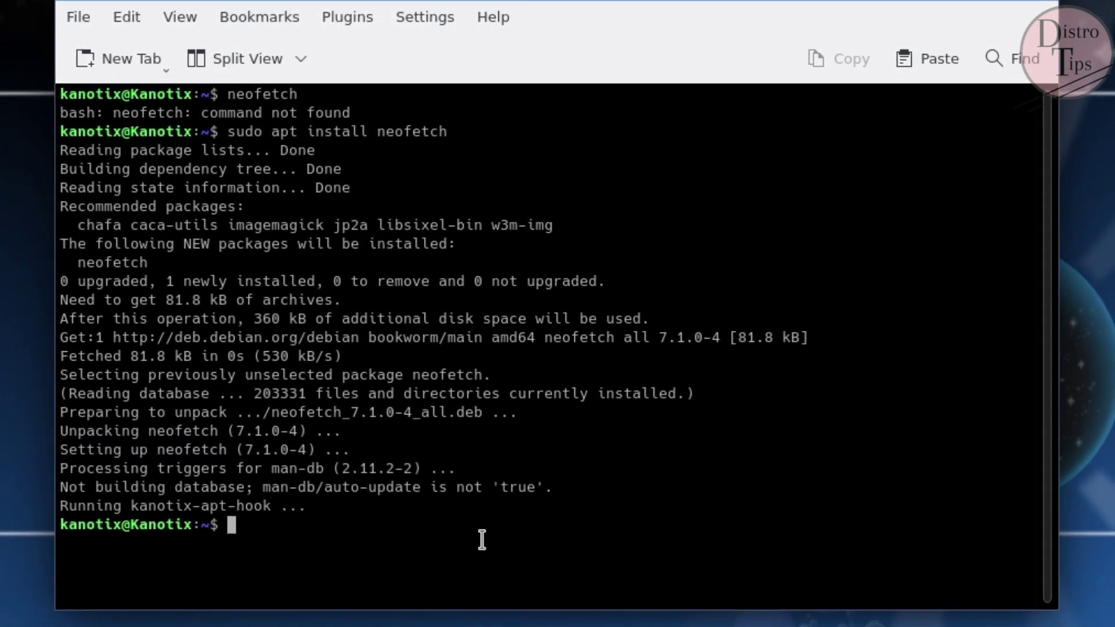
{"action": "key", "text": "ctrl+l"}
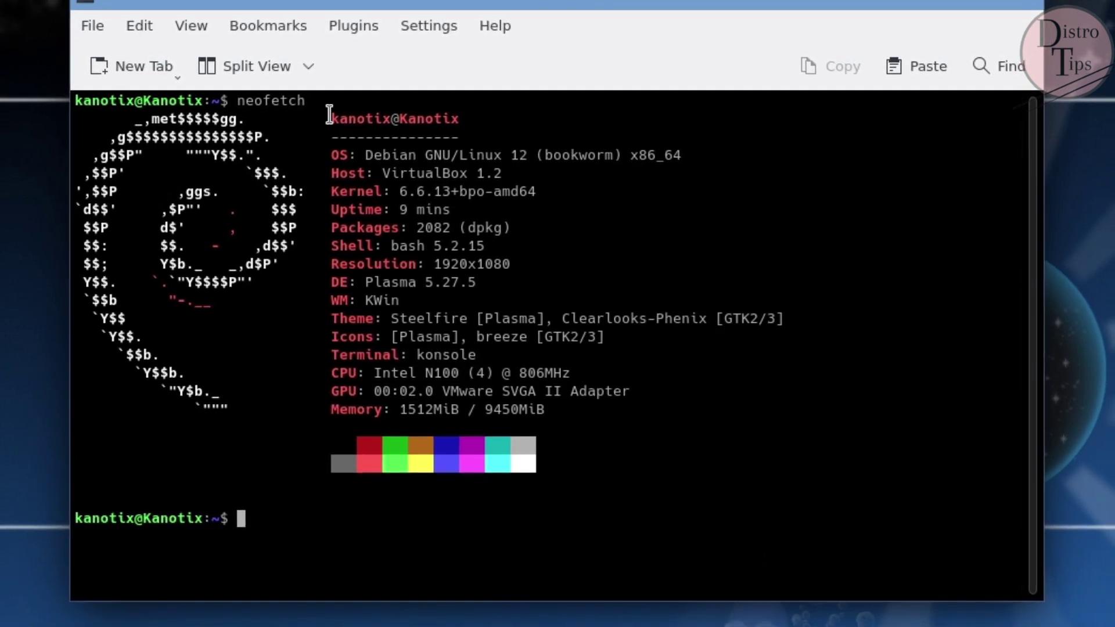
- Highlight neofetch's OS, Kernel, Shell, DE and Theme/Icons/Terminal output lines
{"action": "left_click_drag", "start_coordinate": [368, 148], "coordinate": [436, 148]}
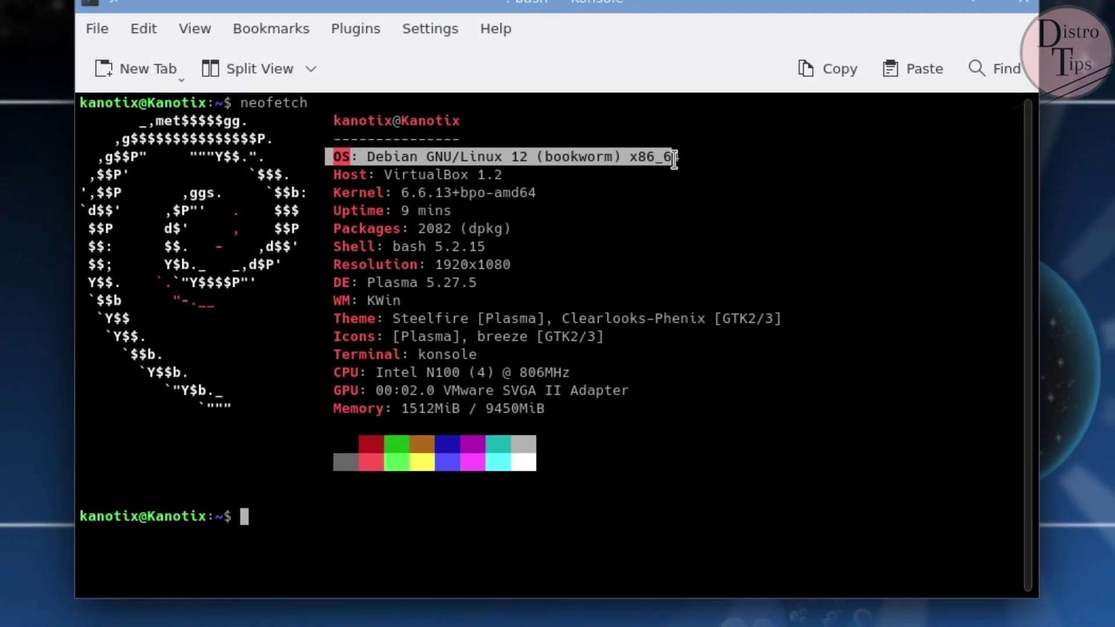
{"action": "left_click_drag", "start_coordinate": [331, 194], "coordinate": [548, 197]}
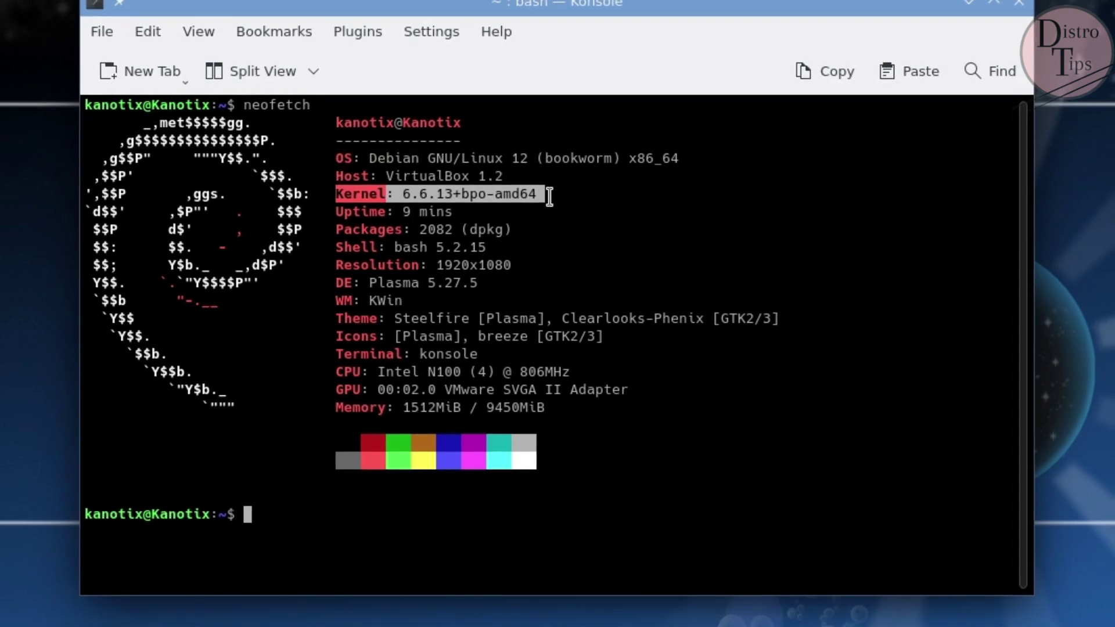
{"action": "triple_click", "coordinate": [336, 245]}
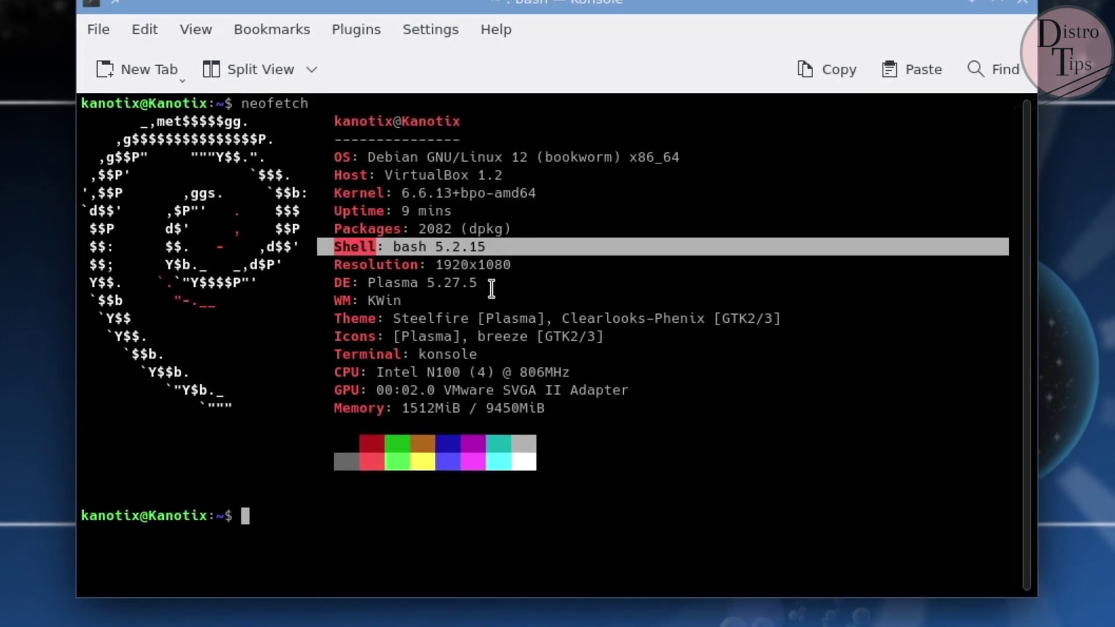
{"action": "left_click_drag", "start_coordinate": [328, 283], "coordinate": [460, 277]}
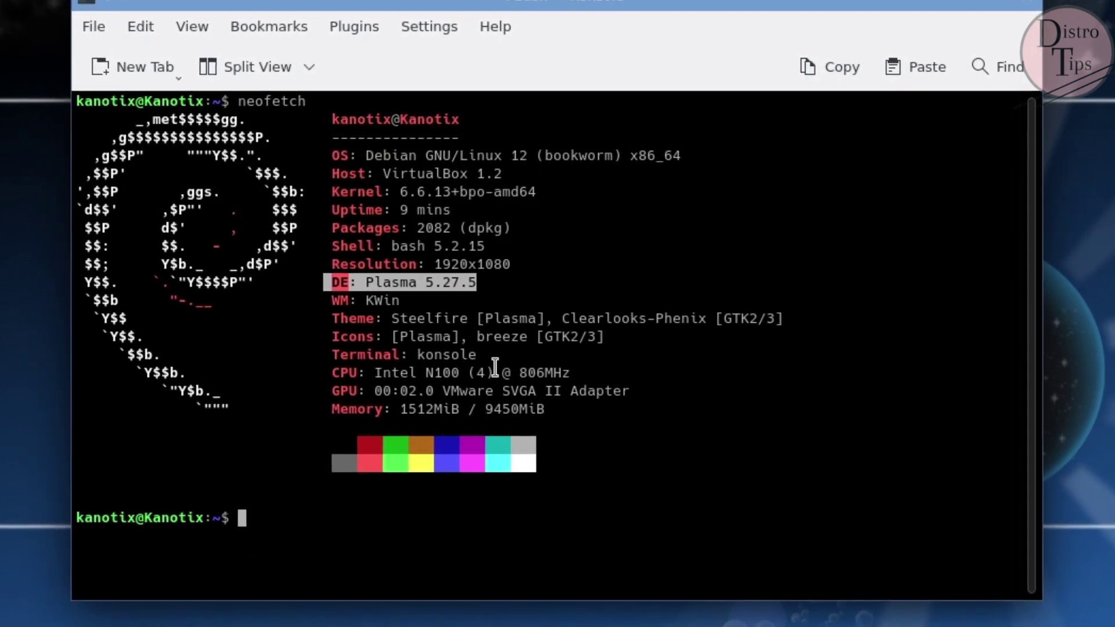
{"action": "left_click_drag", "start_coordinate": [327, 321], "coordinate": [610, 363]}
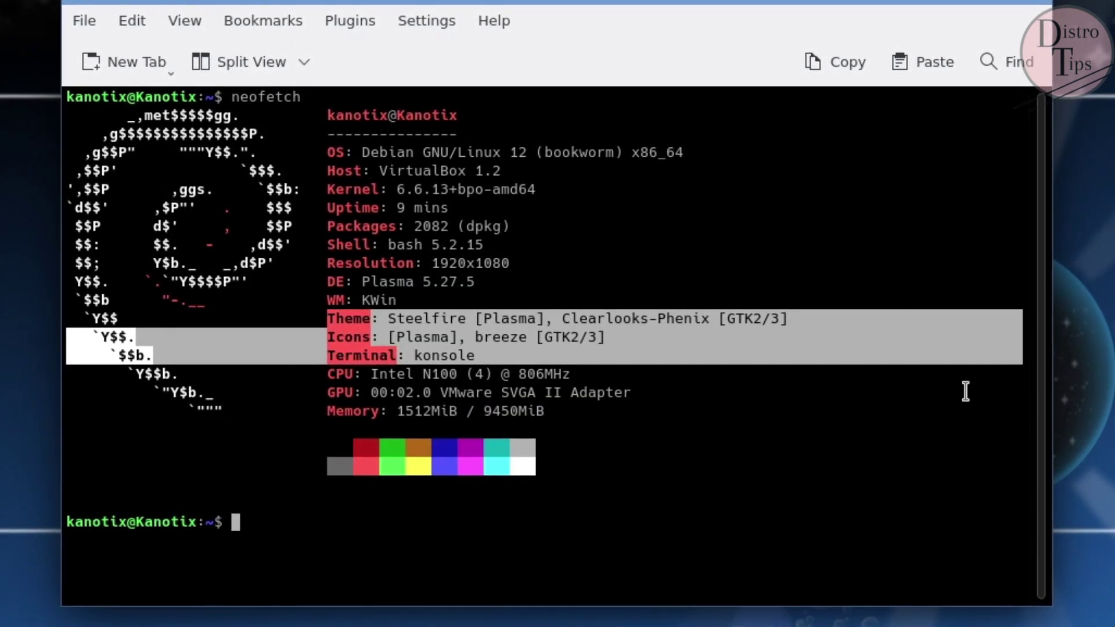
{"action": "left_click", "coordinate": [496, 20]}
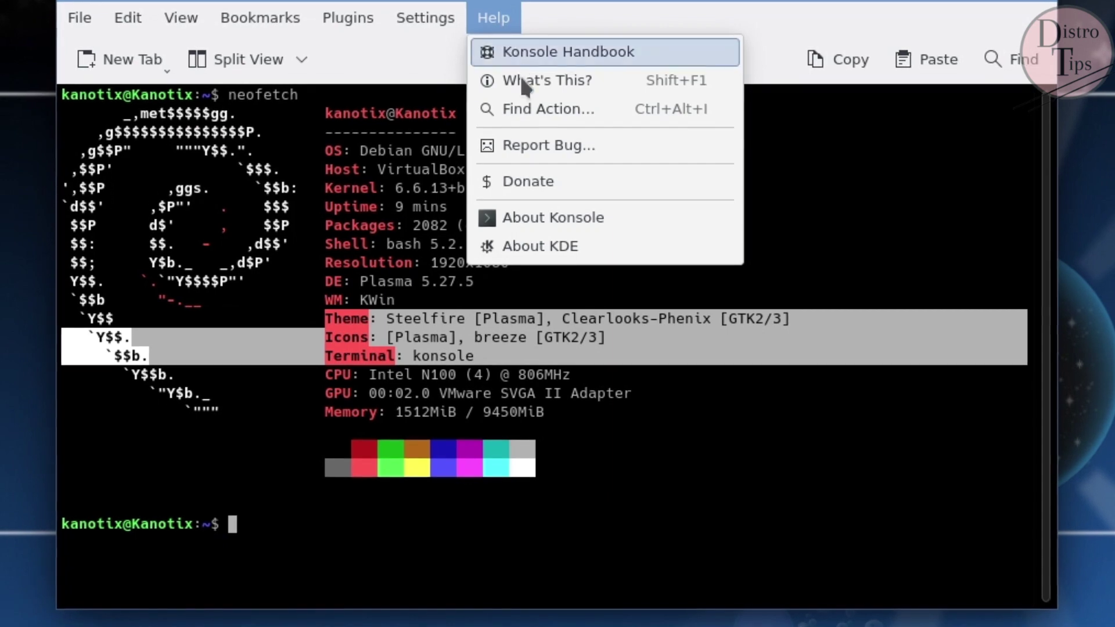
{"action": "left_click", "coordinate": [564, 217]}
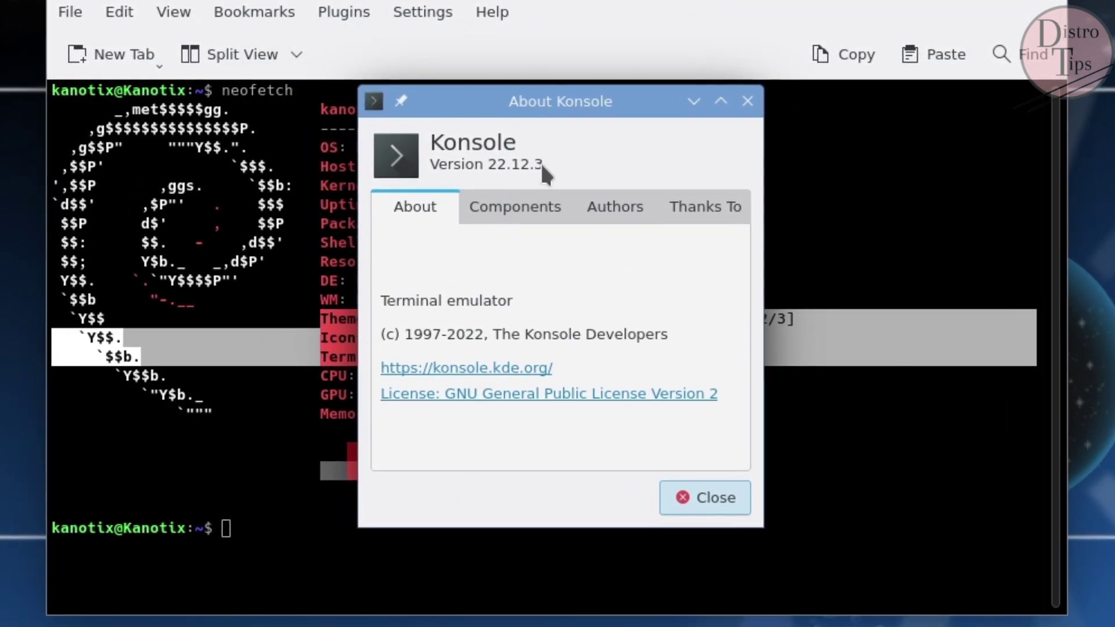
{"action": "left_click_drag", "start_coordinate": [540, 163], "coordinate": [426, 137]}
{"action": "left_click", "coordinate": [511, 208]}
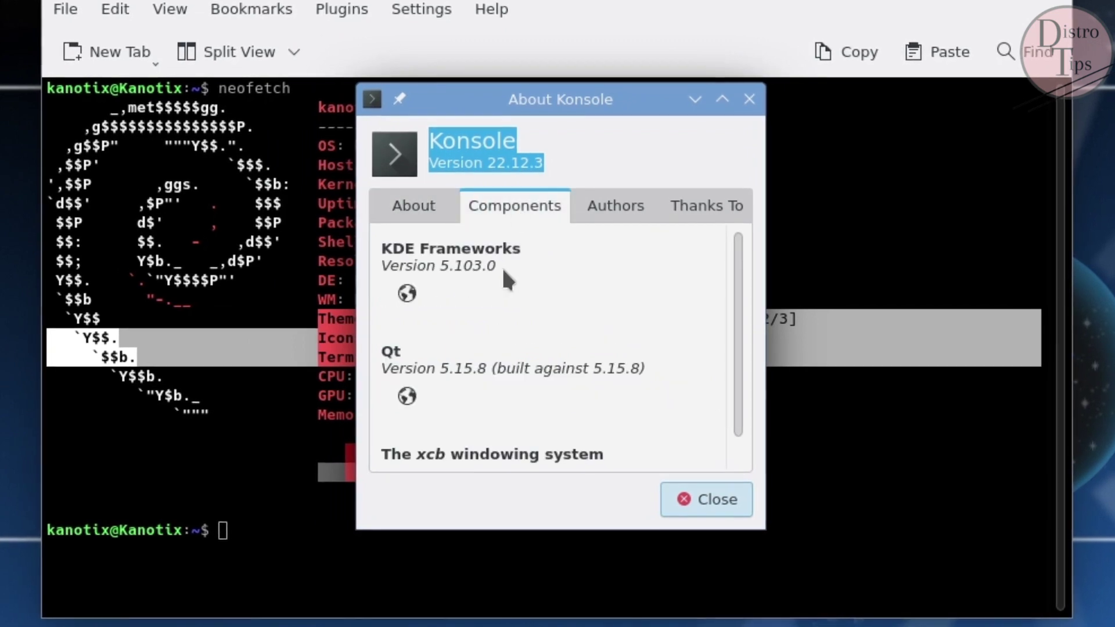
{"action": "left_click_drag", "start_coordinate": [500, 268], "coordinate": [381, 247]}
{"action": "left_click_drag", "start_coordinate": [645, 369], "coordinate": [380, 347]}
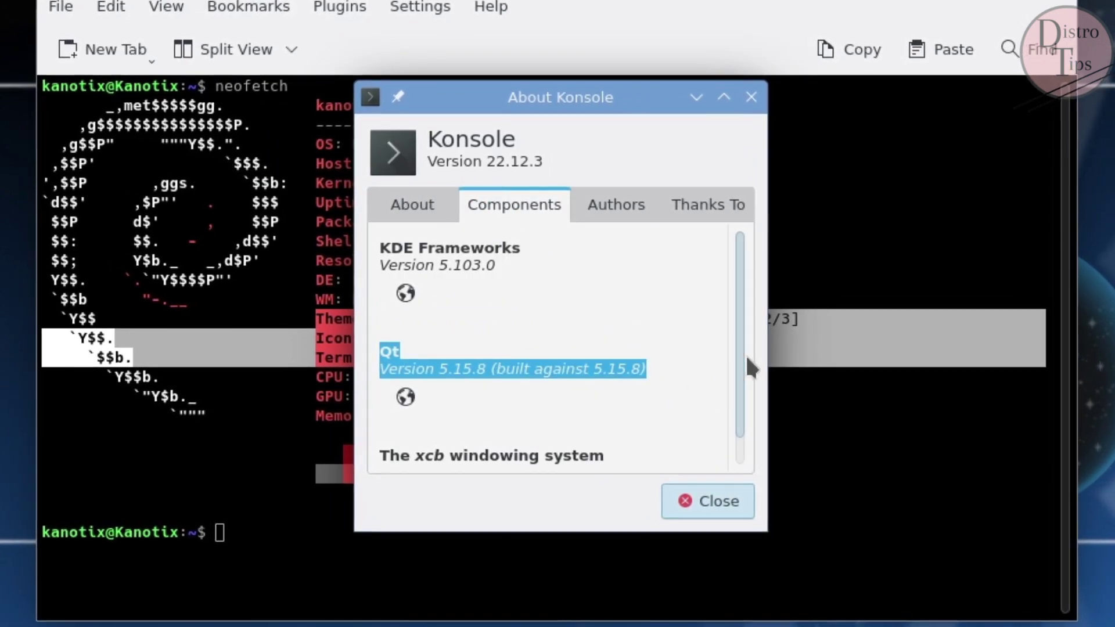
{"action": "scroll", "coordinate": [740, 365], "scroll_direction": "down", "scroll_amount": 1}
{"action": "left_click", "coordinate": [618, 206]}
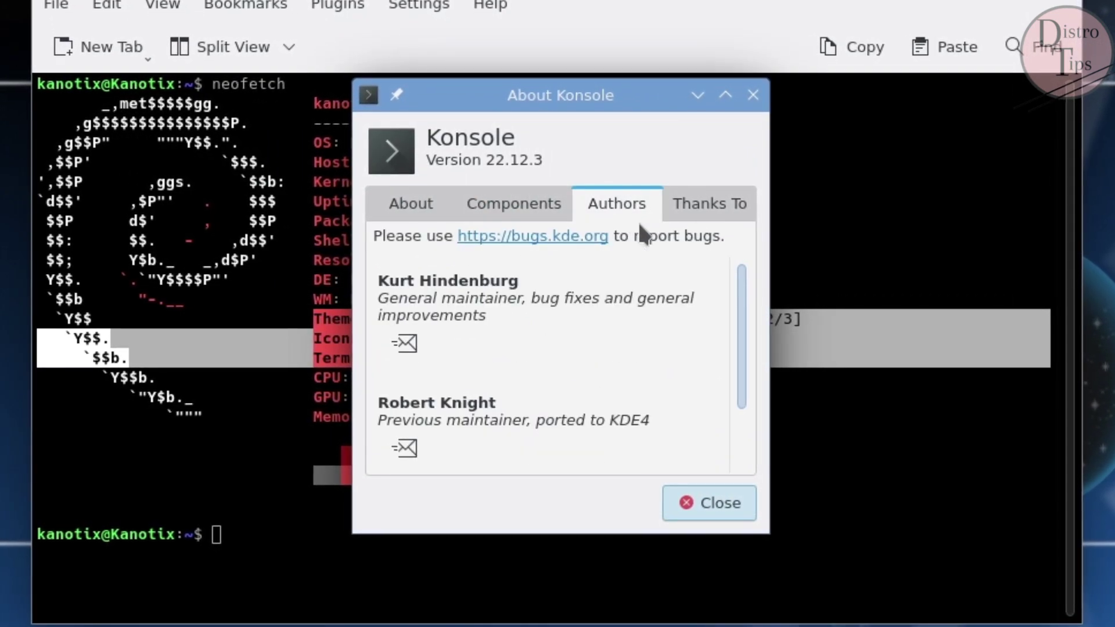
{"action": "left_click", "coordinate": [712, 209]}
{"action": "left_click", "coordinate": [428, 209]}
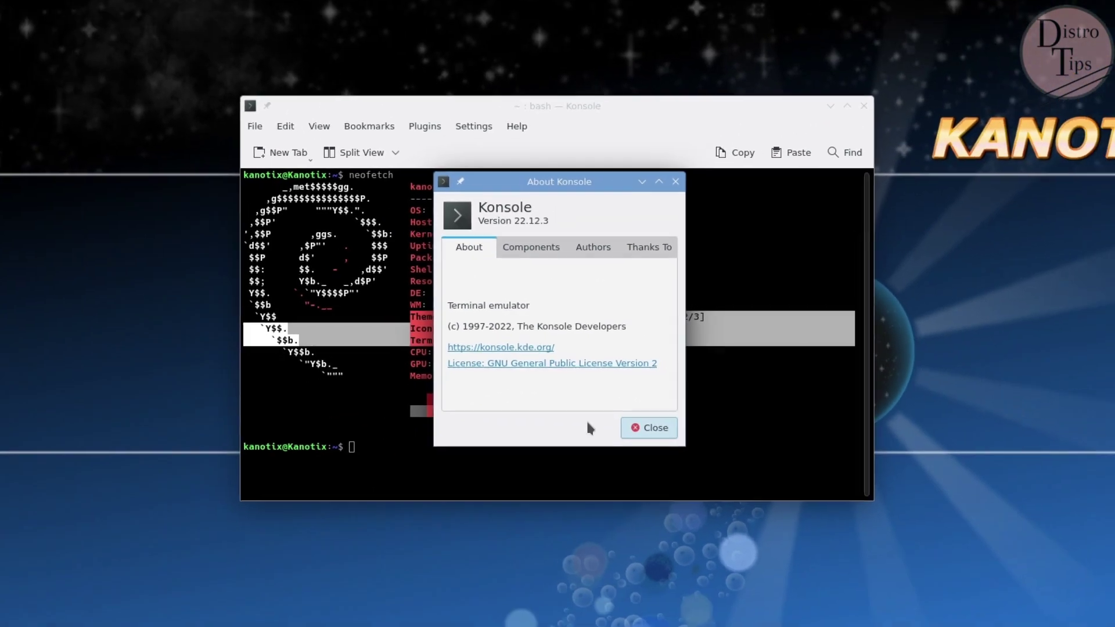
{"action": "left_click", "coordinate": [687, 475]}
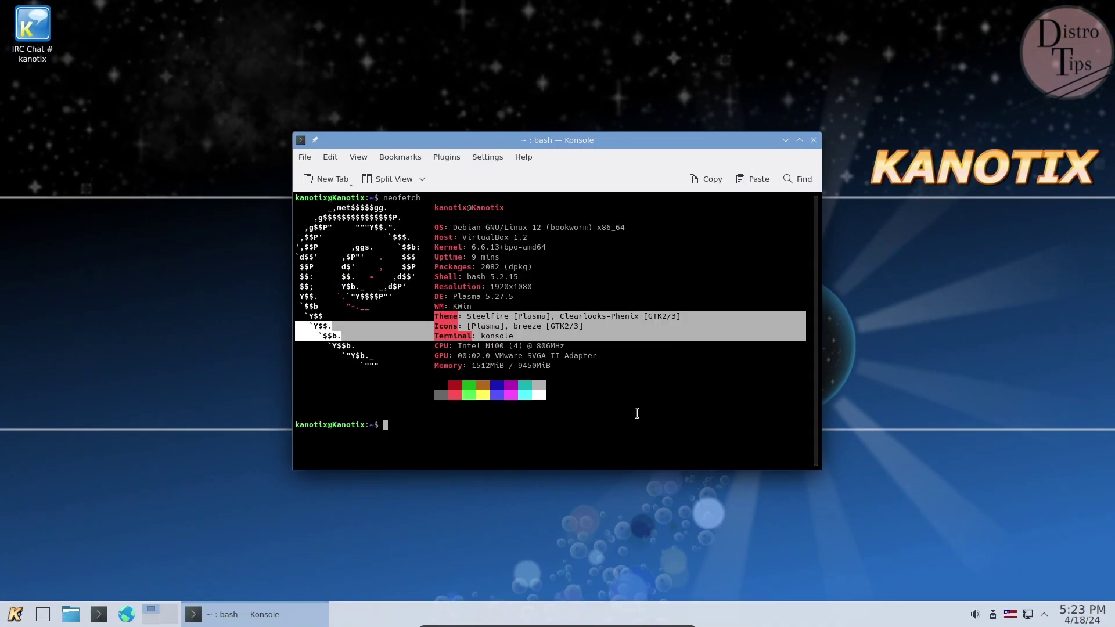
- Browse Configure Konsole's Profiles, Tab Bar/Splitters and Thumbnails pages, then cancel
{"action": "left_click", "coordinate": [487, 156]}
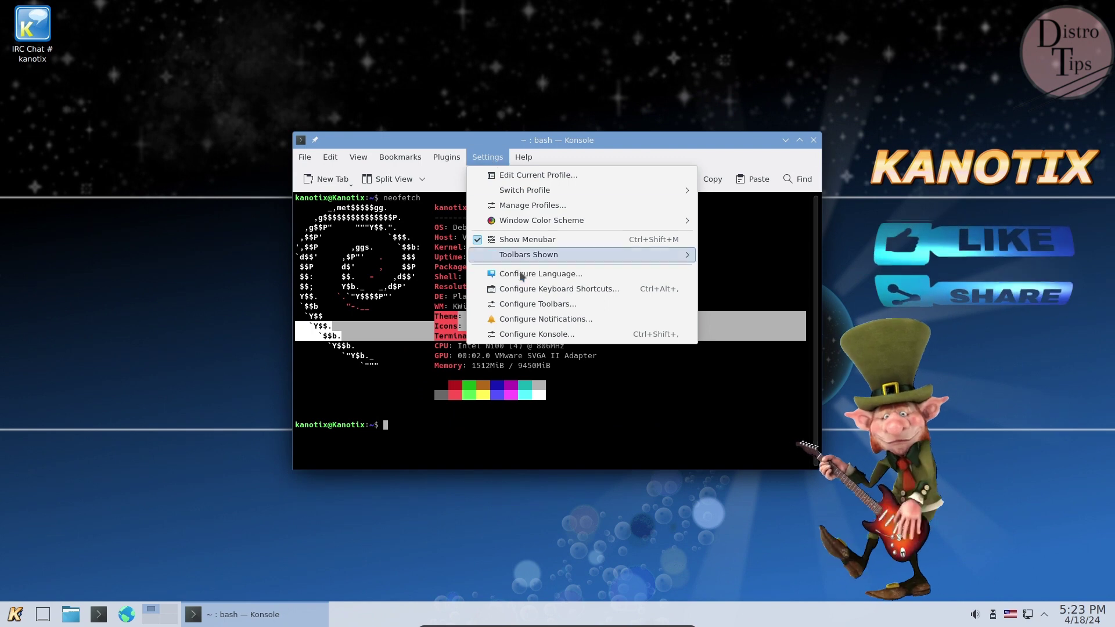
{"action": "left_click", "coordinate": [551, 338]}
{"action": "left_click", "coordinate": [390, 197]}
{"action": "left_click", "coordinate": [396, 232]}
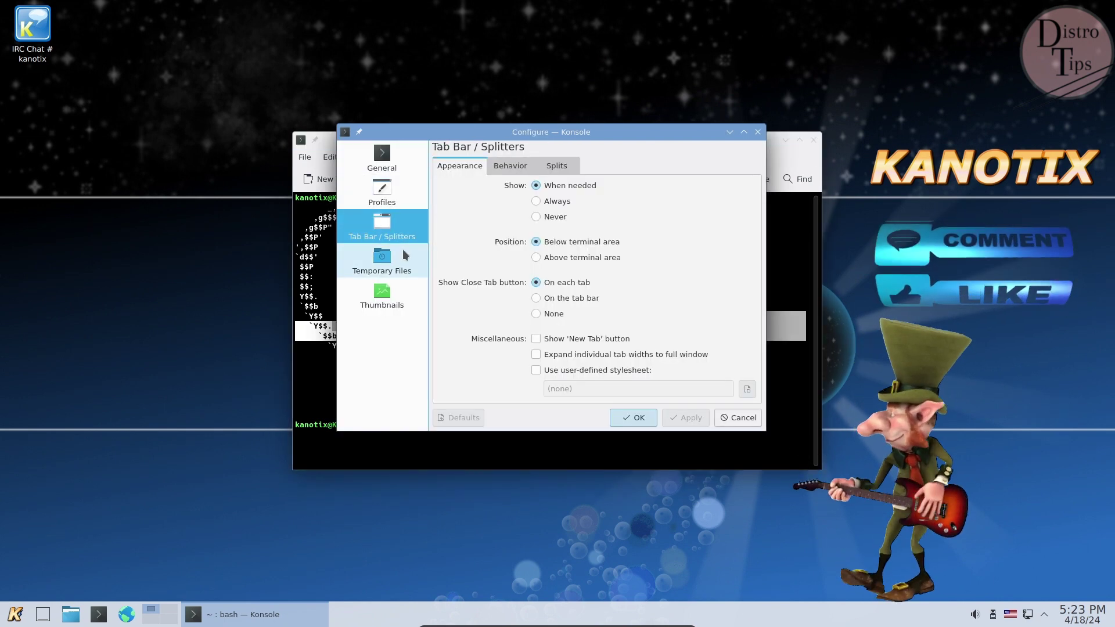
{"action": "left_click", "coordinate": [402, 300]}
{"action": "left_click", "coordinate": [758, 131]}
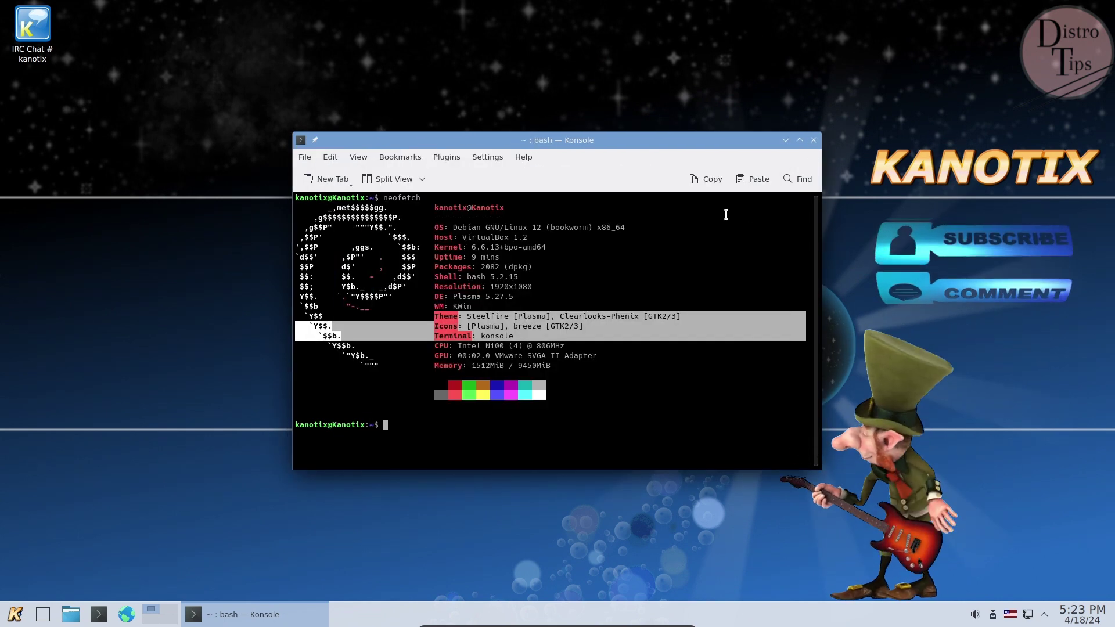
- Browse Konsole's menus, close the Konsole window, and show the virtual desktop overview
{"action": "left_click", "coordinate": [306, 161]}
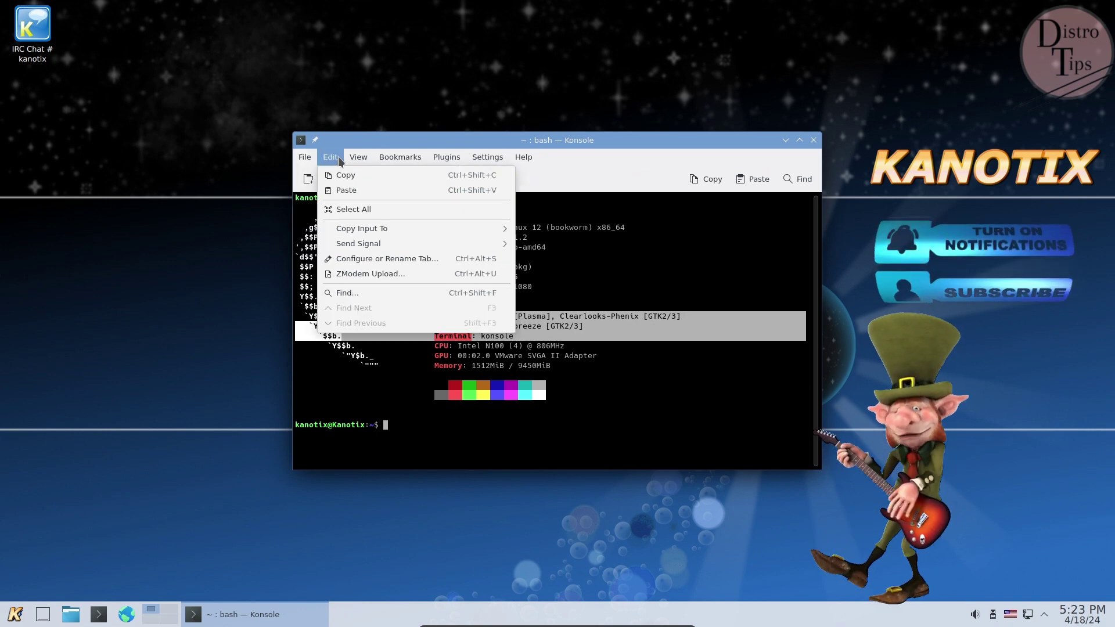
{"action": "mouse_move", "coordinate": [359, 161]}
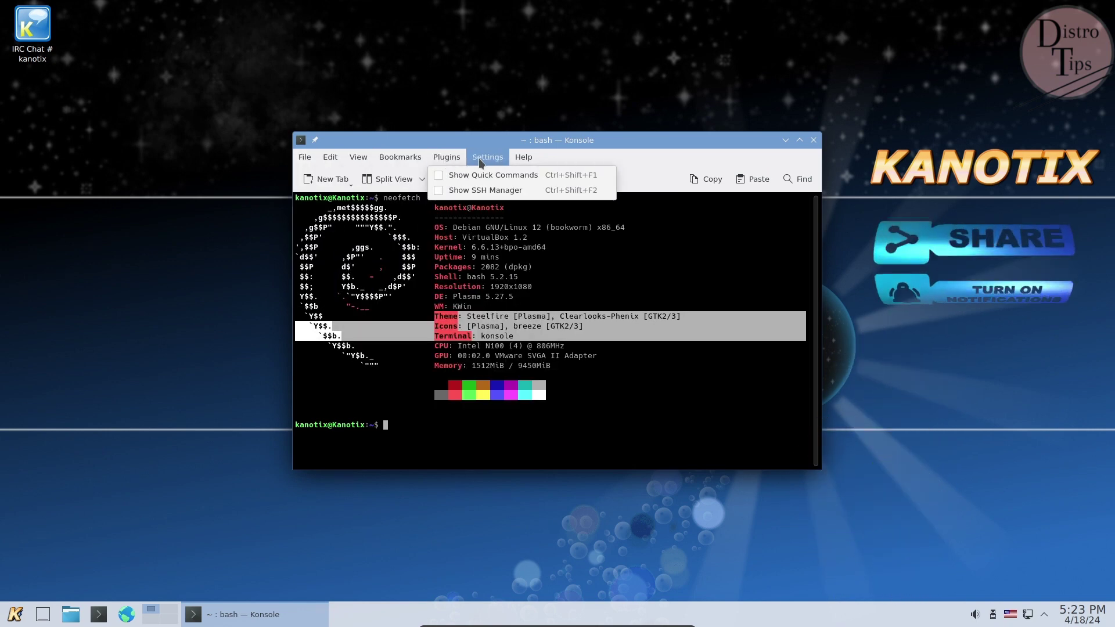
{"action": "mouse_move", "coordinate": [488, 159]}
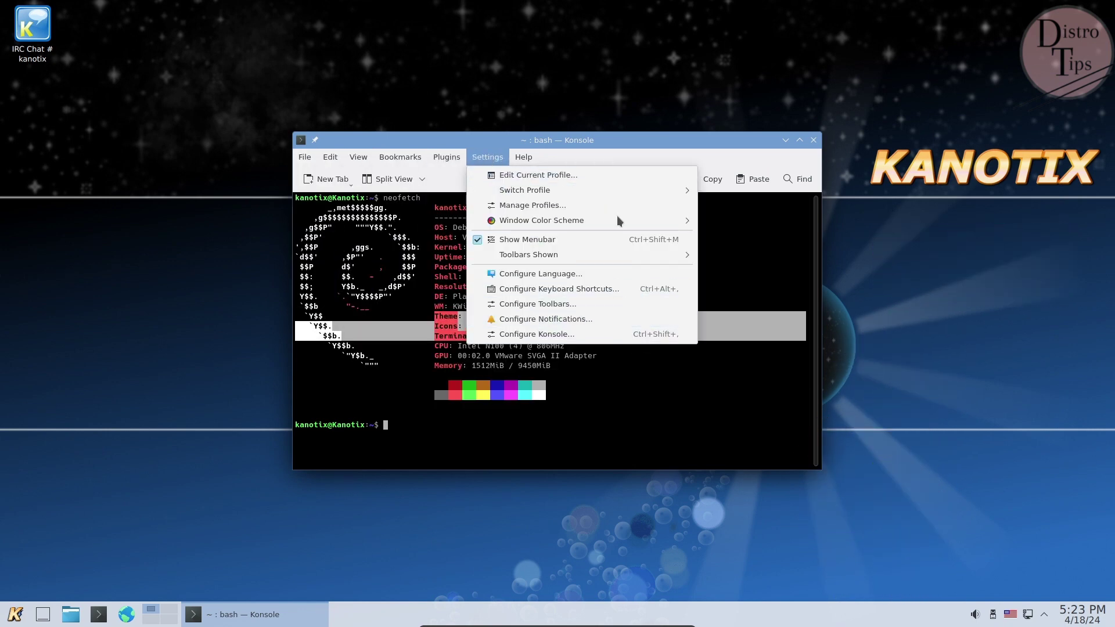
{"action": "left_click", "coordinate": [814, 140]}
{"action": "left_click", "coordinate": [814, 141]}
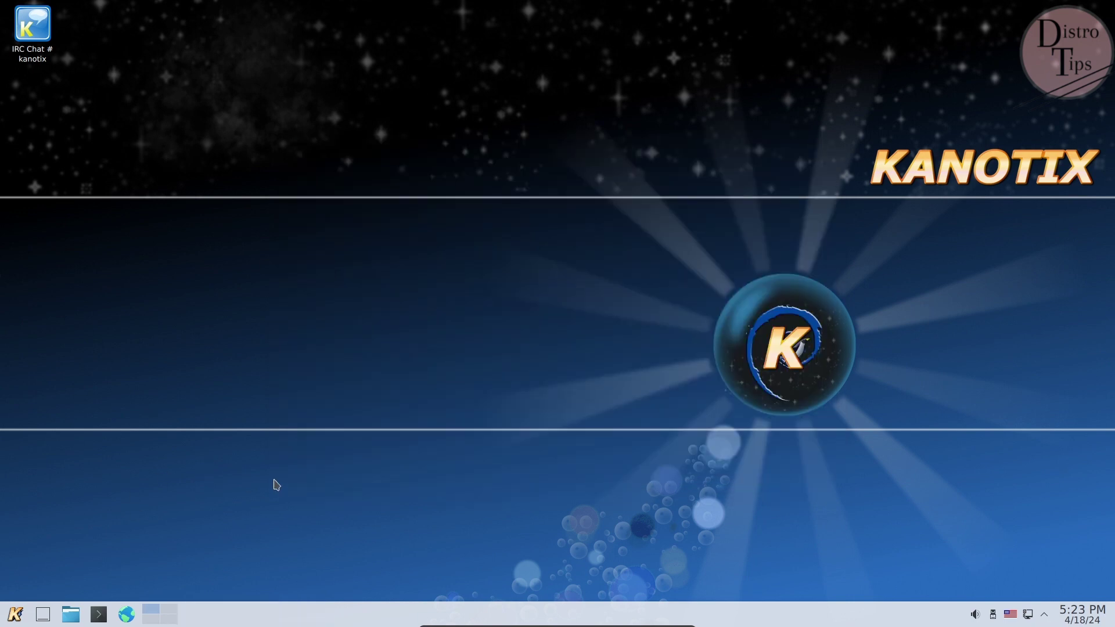
{"action": "key", "text": "super+w"}
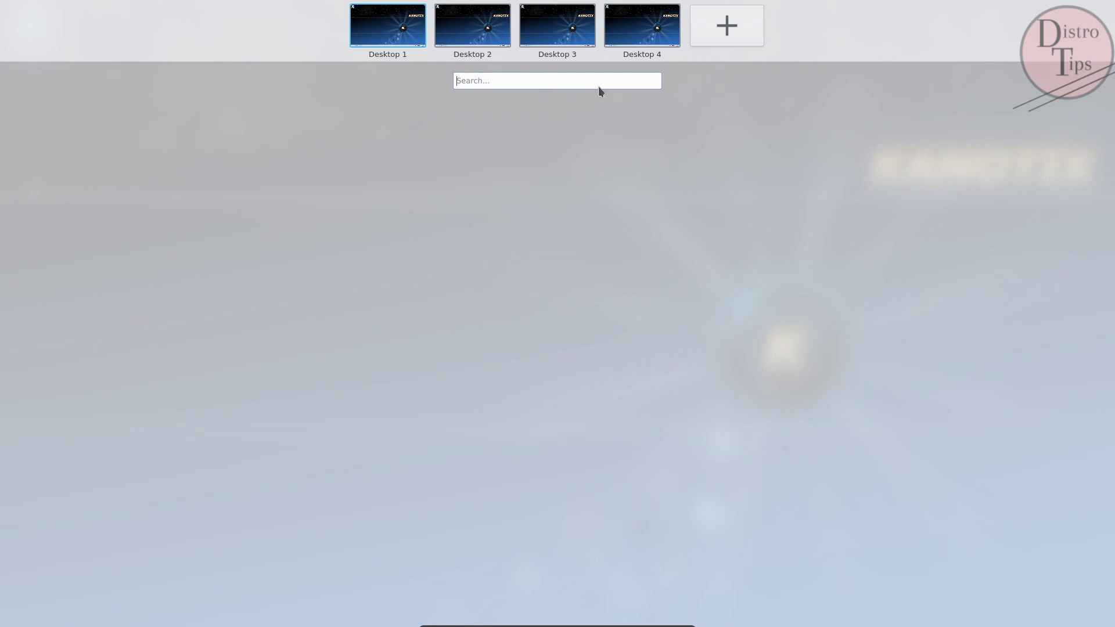
- Launch Dolphin from the taskbar and switch it to Icons view
{"action": "left_click", "coordinate": [412, 112]}
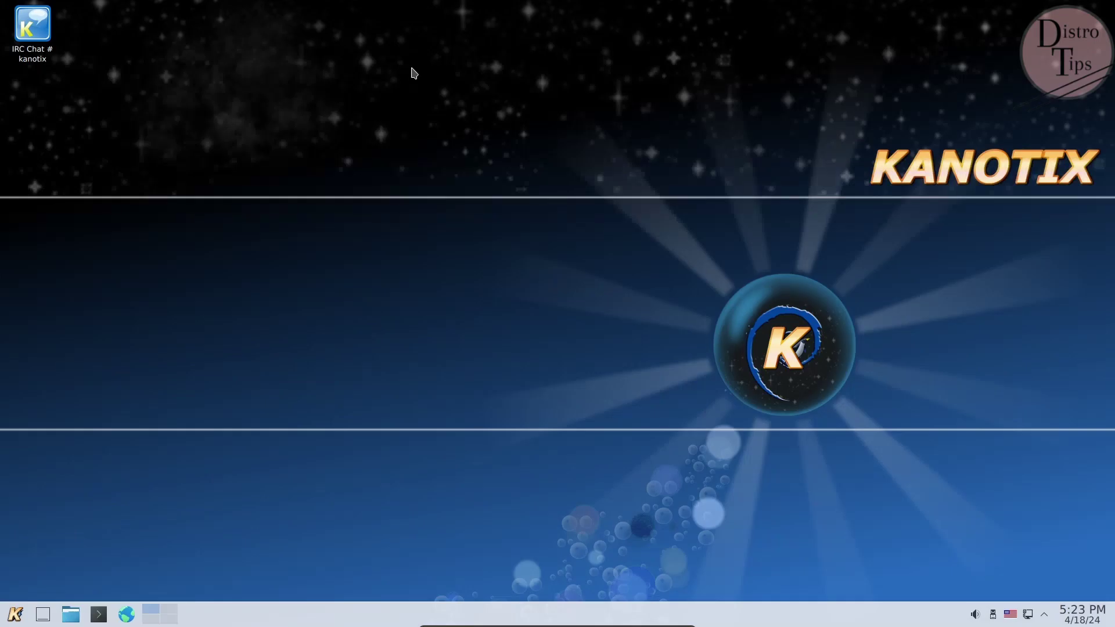
{"action": "left_click", "coordinate": [72, 616]}
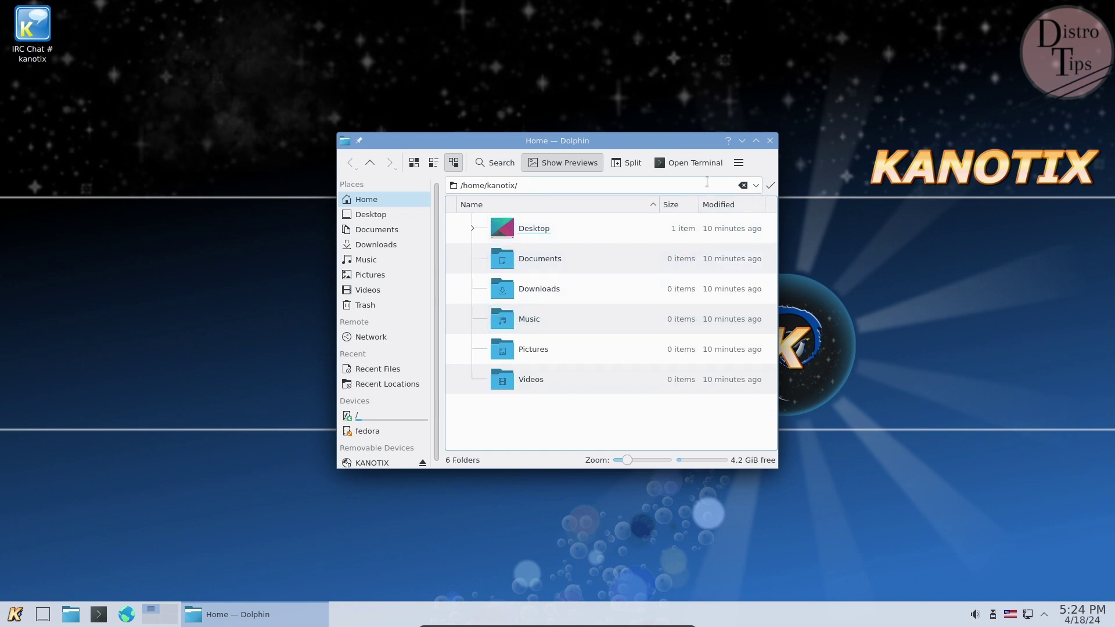
{"action": "left_click", "coordinate": [414, 165]}
- Visit Desktop, Recent Files, /, the fedora drive, and / again in Places
{"action": "left_click", "coordinate": [349, 225]}
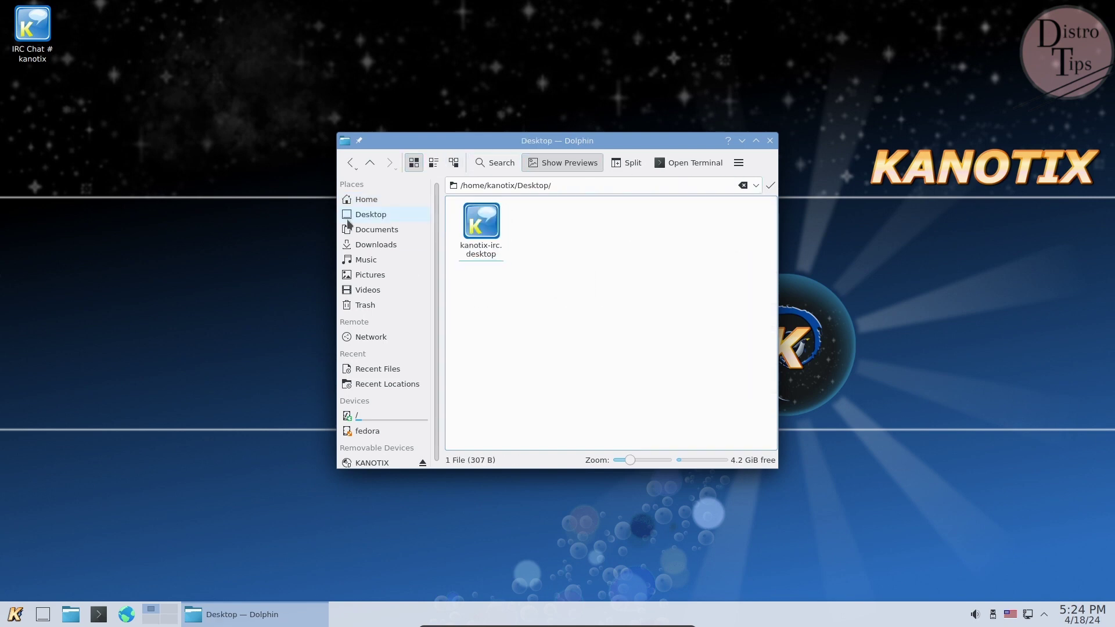
{"action": "left_click", "coordinate": [395, 370]}
{"action": "left_click", "coordinate": [367, 419]}
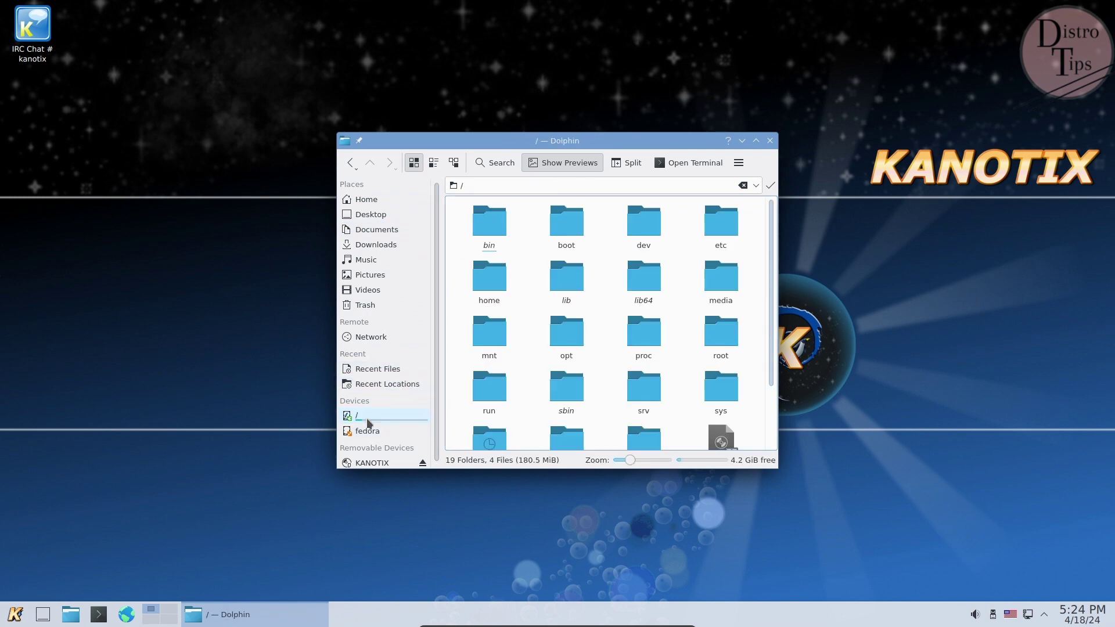
{"action": "left_click", "coordinate": [381, 432]}
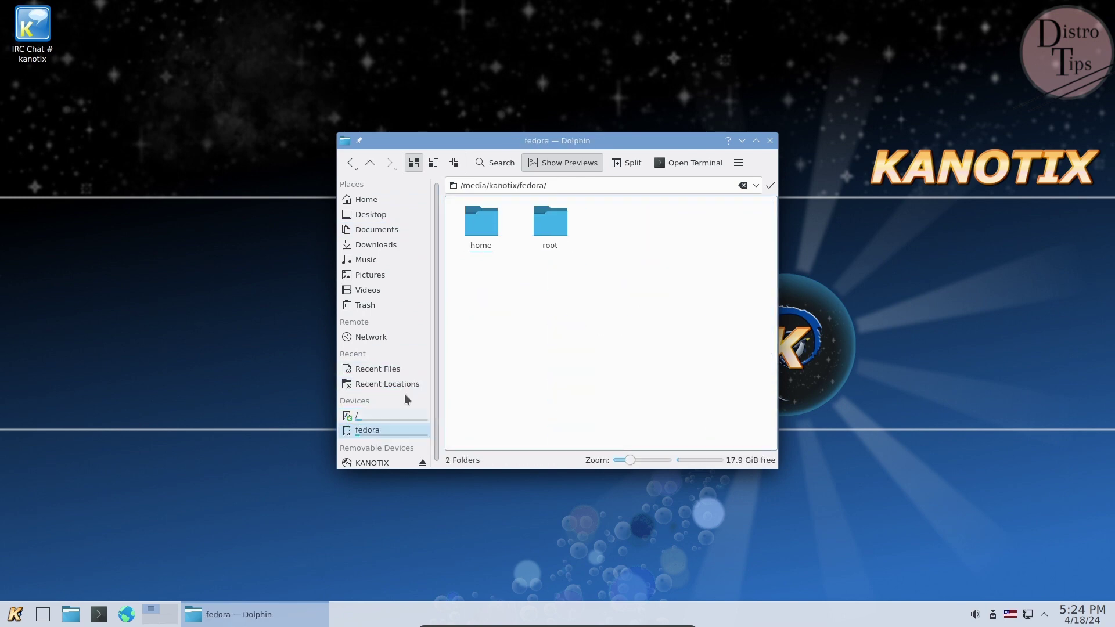
{"action": "left_click", "coordinate": [389, 415]}
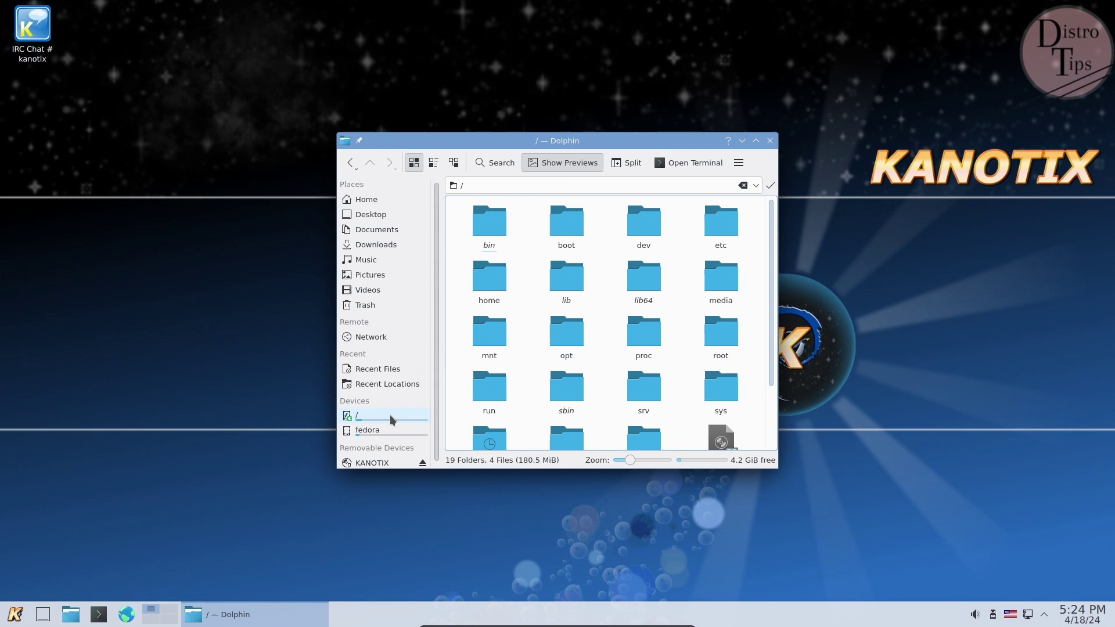
{"action": "left_click", "coordinate": [742, 167]}
{"action": "mouse_move", "coordinate": [780, 363]}
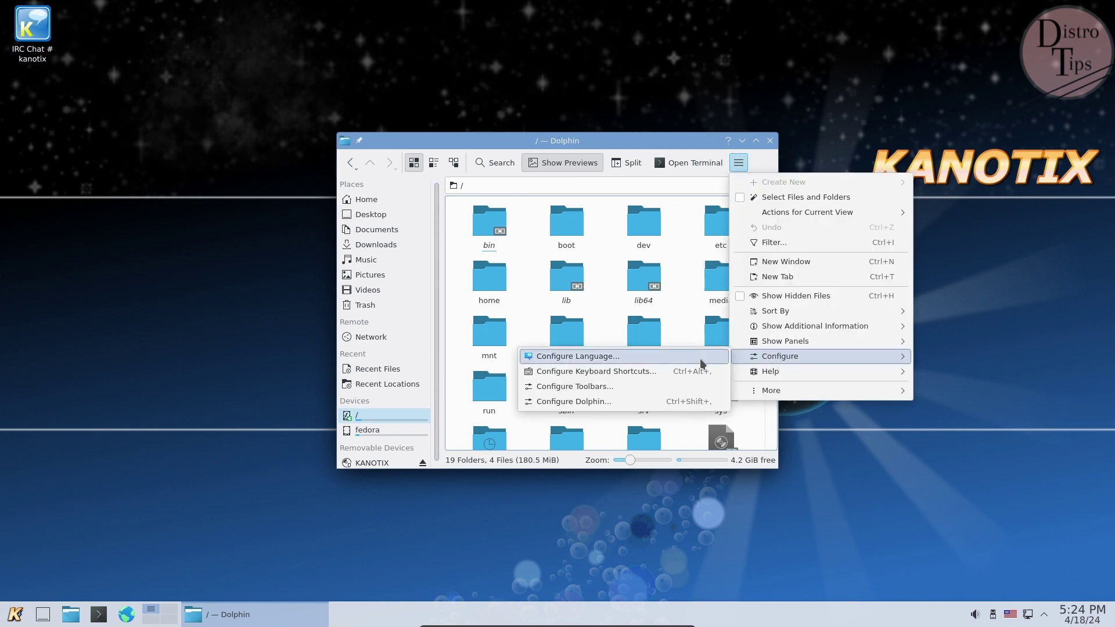
{"action": "left_click", "coordinate": [615, 401]}
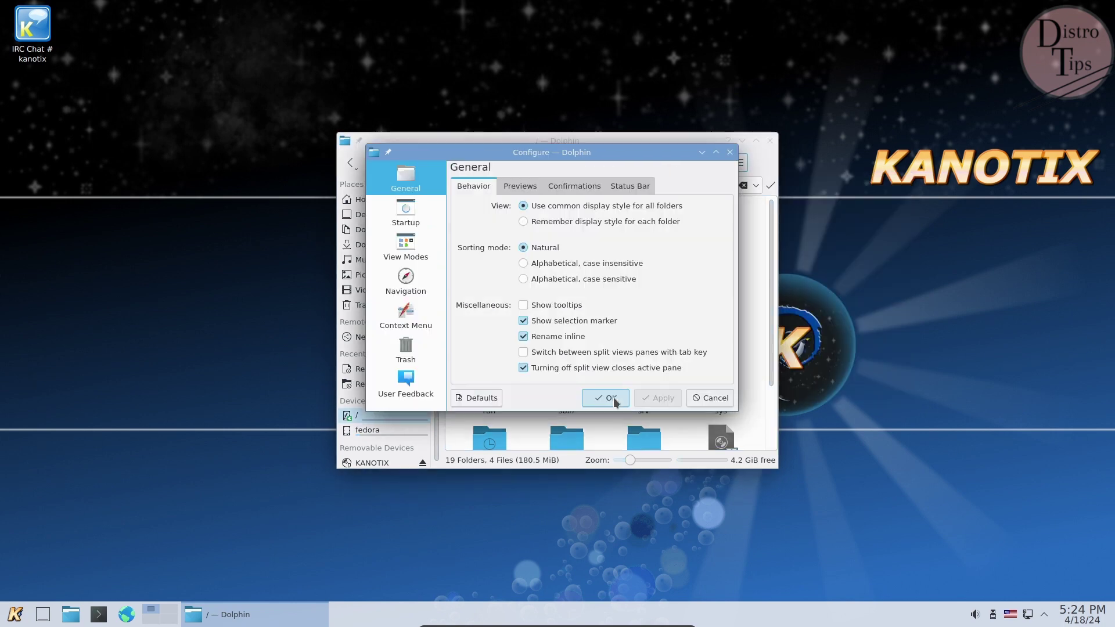
{"action": "left_click", "coordinate": [528, 187]}
{"action": "left_click", "coordinate": [569, 186]}
{"action": "left_click", "coordinate": [623, 187]}
{"action": "left_click", "coordinate": [421, 384]}
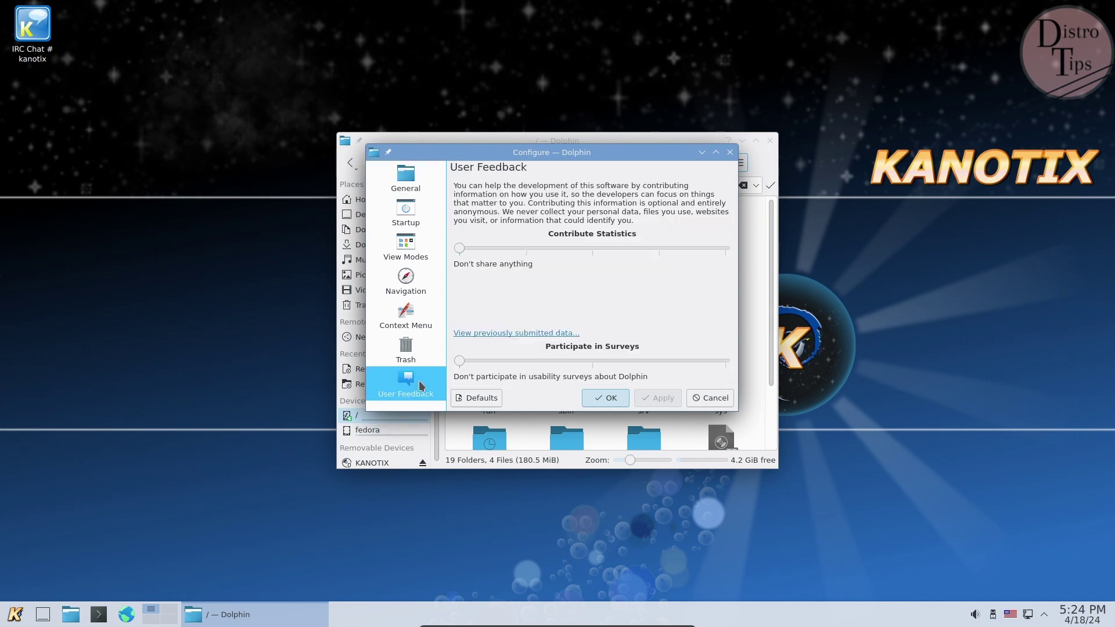
{"action": "left_click", "coordinate": [426, 351]}
{"action": "left_click", "coordinate": [417, 326]}
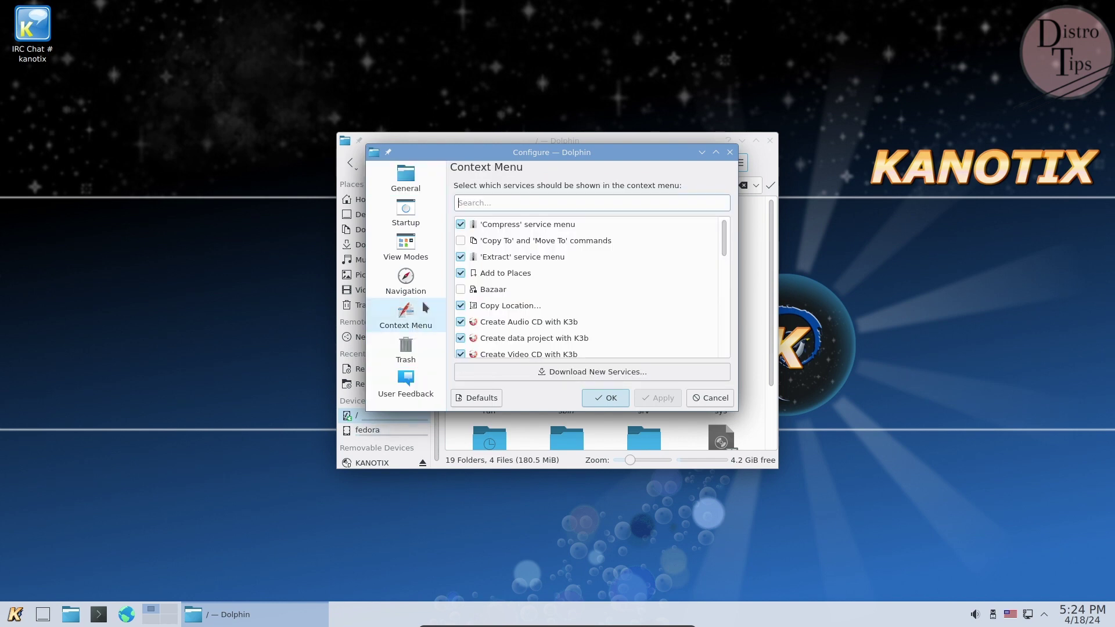
{"action": "left_click", "coordinate": [419, 284]}
{"action": "left_click", "coordinate": [428, 245]}
{"action": "left_click", "coordinate": [425, 224]}
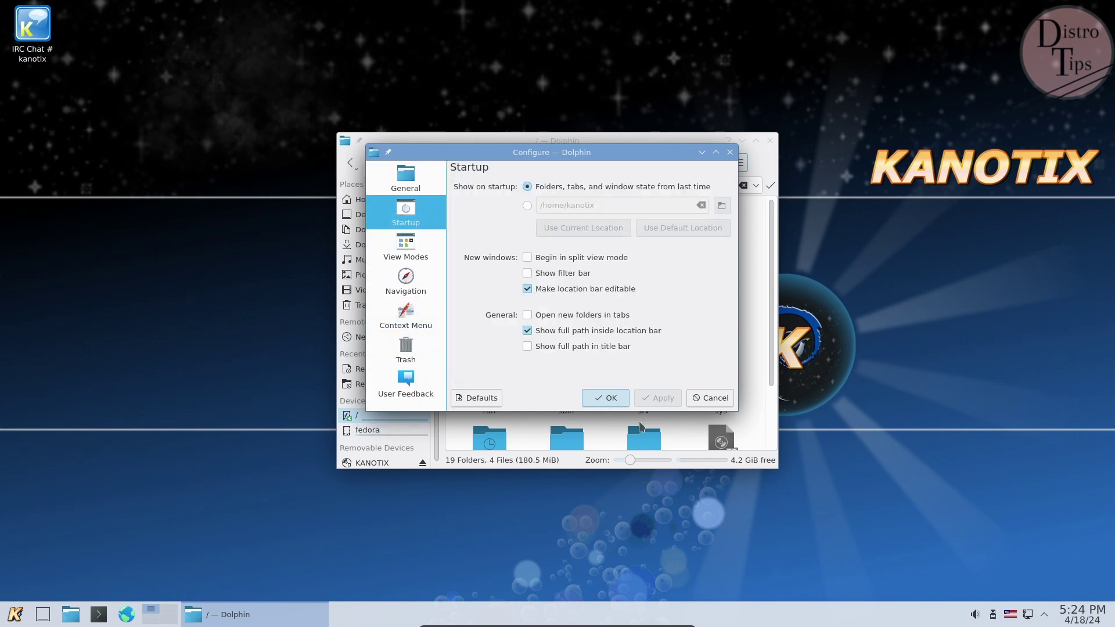
{"action": "left_click", "coordinate": [715, 399]}
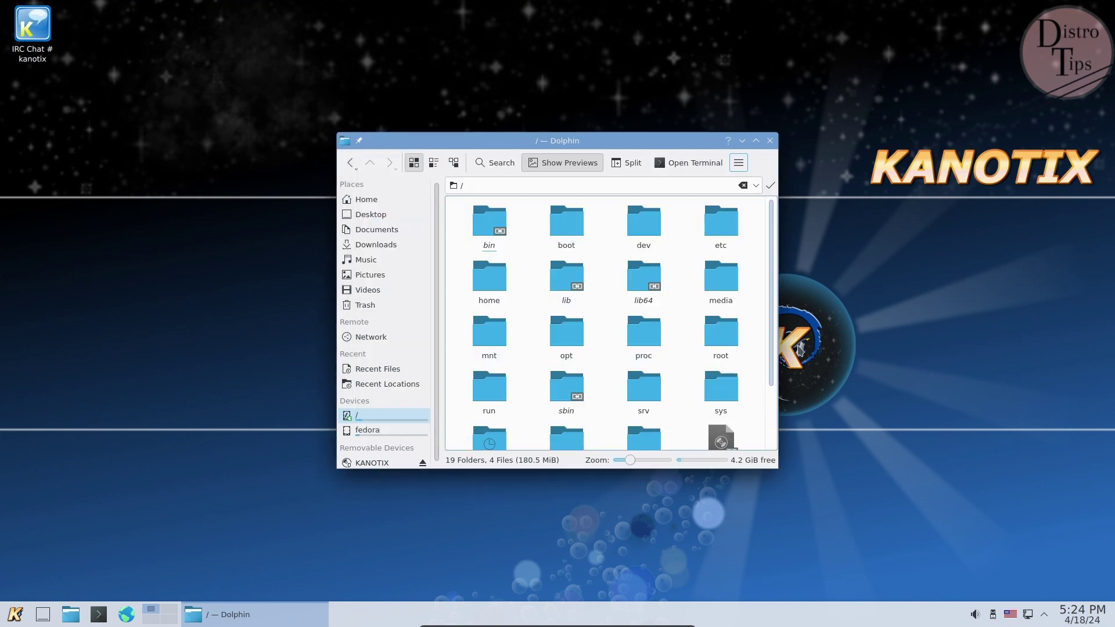
{"action": "left_click", "coordinate": [740, 163]}
{"action": "mouse_move", "coordinate": [795, 380]}
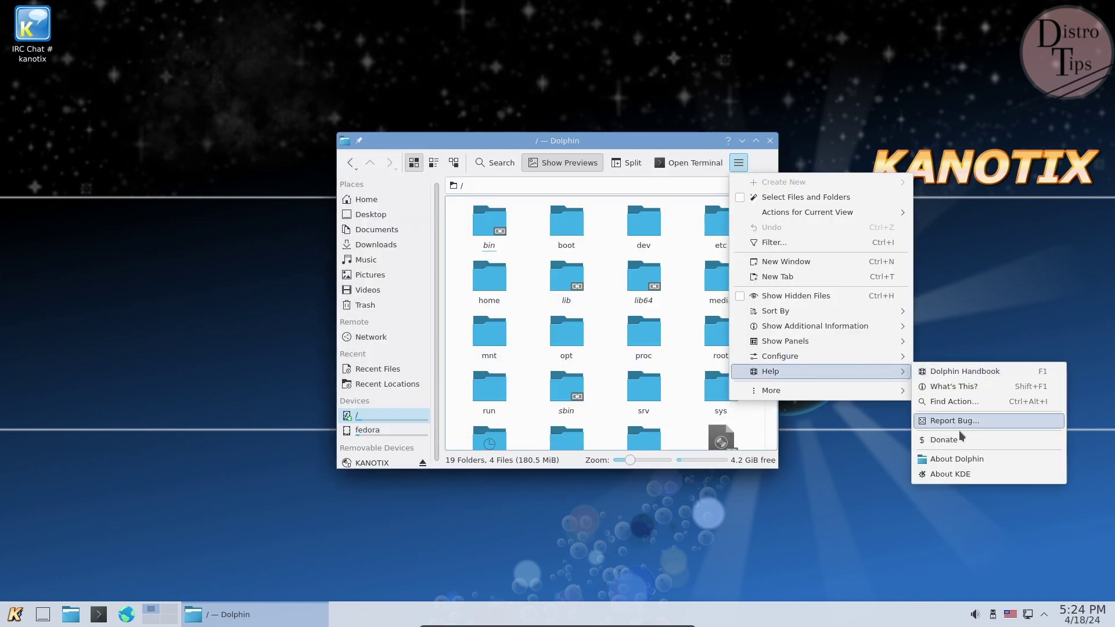
{"action": "left_click", "coordinate": [966, 462]}
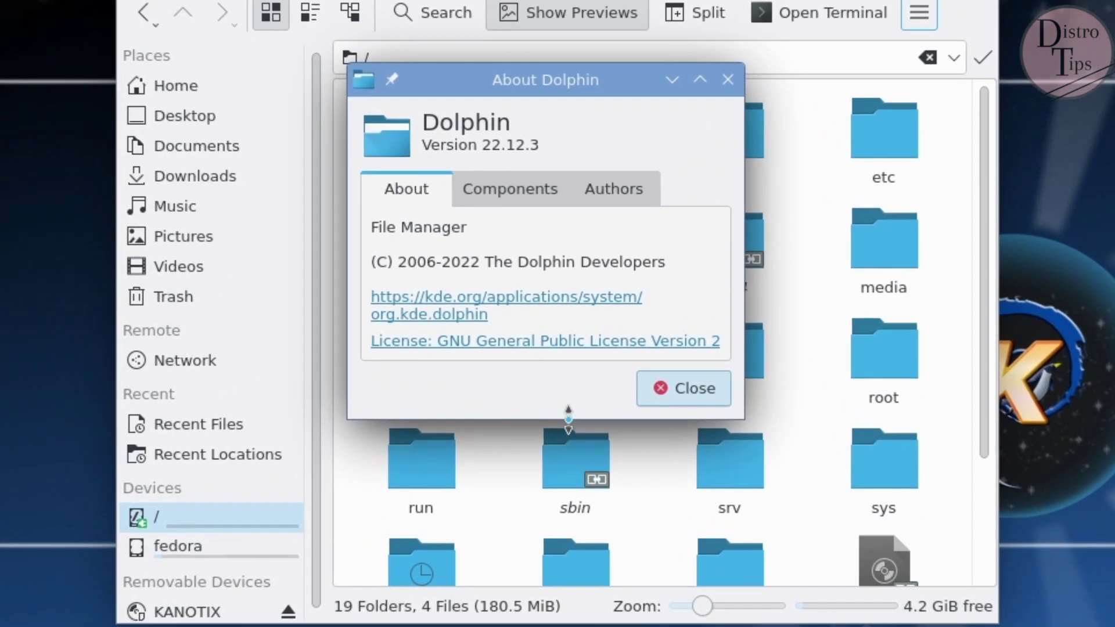
{"action": "left_click_drag", "start_coordinate": [558, 375], "coordinate": [571, 445]}
{"action": "left_click_drag", "start_coordinate": [541, 149], "coordinate": [426, 124]}
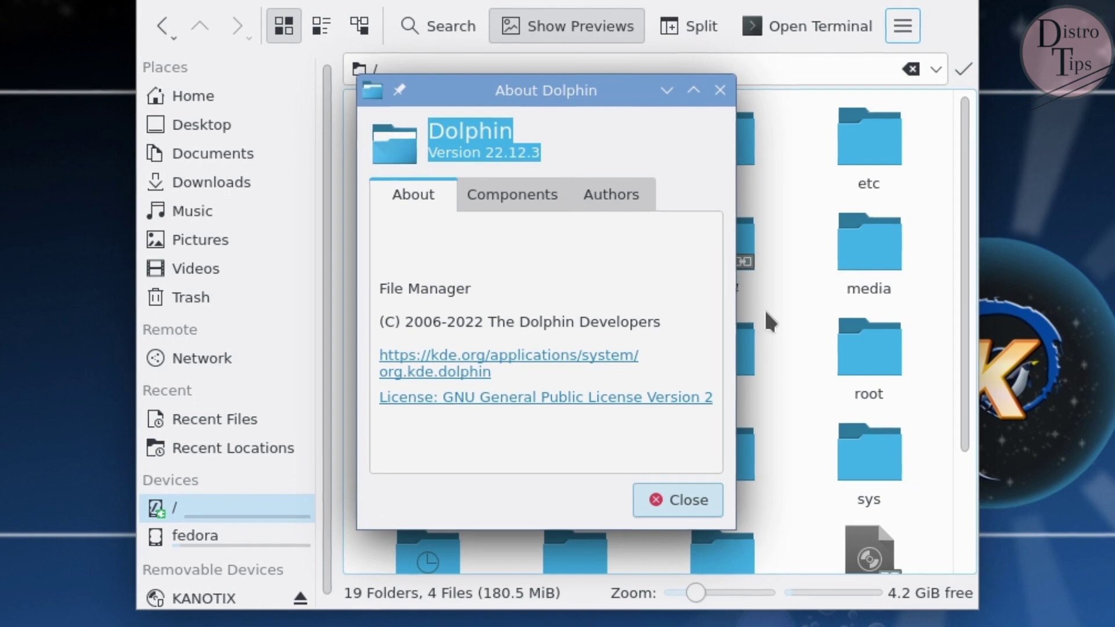
{"action": "left_click", "coordinate": [514, 195]}
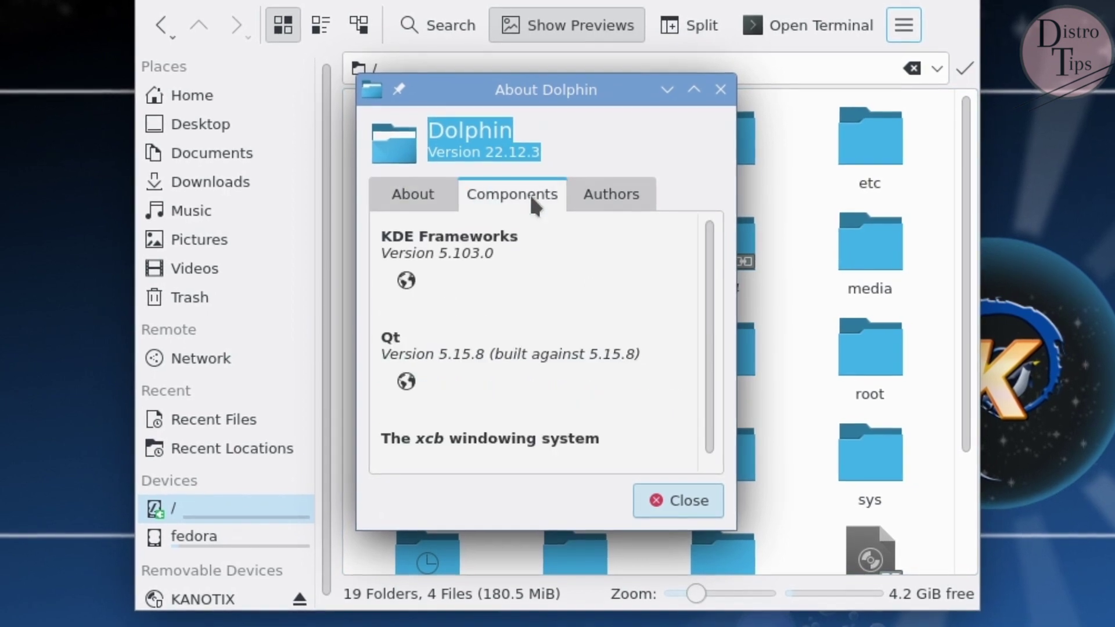
{"action": "left_click_drag", "start_coordinate": [495, 253], "coordinate": [379, 232]}
{"action": "left_click_drag", "start_coordinate": [641, 355], "coordinate": [378, 316]}
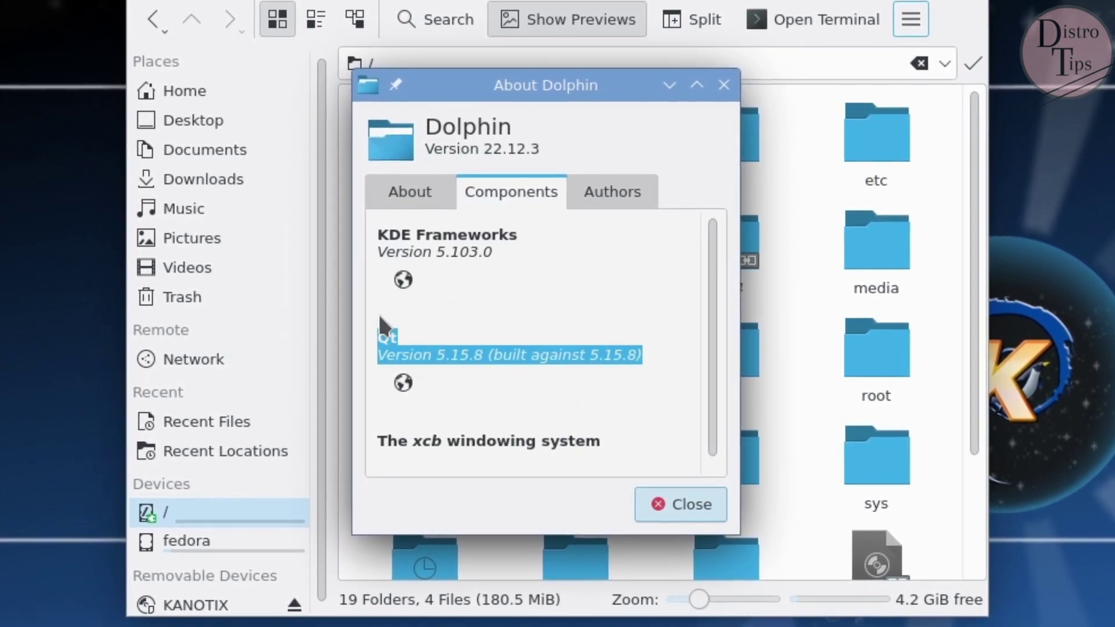
{"action": "left_click", "coordinate": [607, 200]}
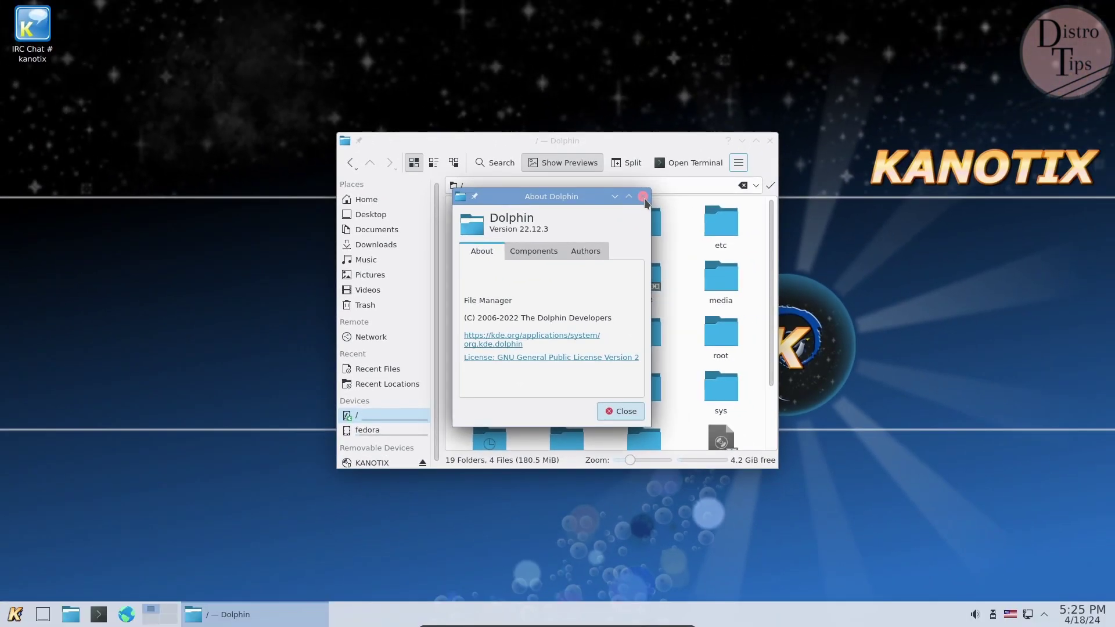
{"action": "left_click", "coordinate": [682, 142]}
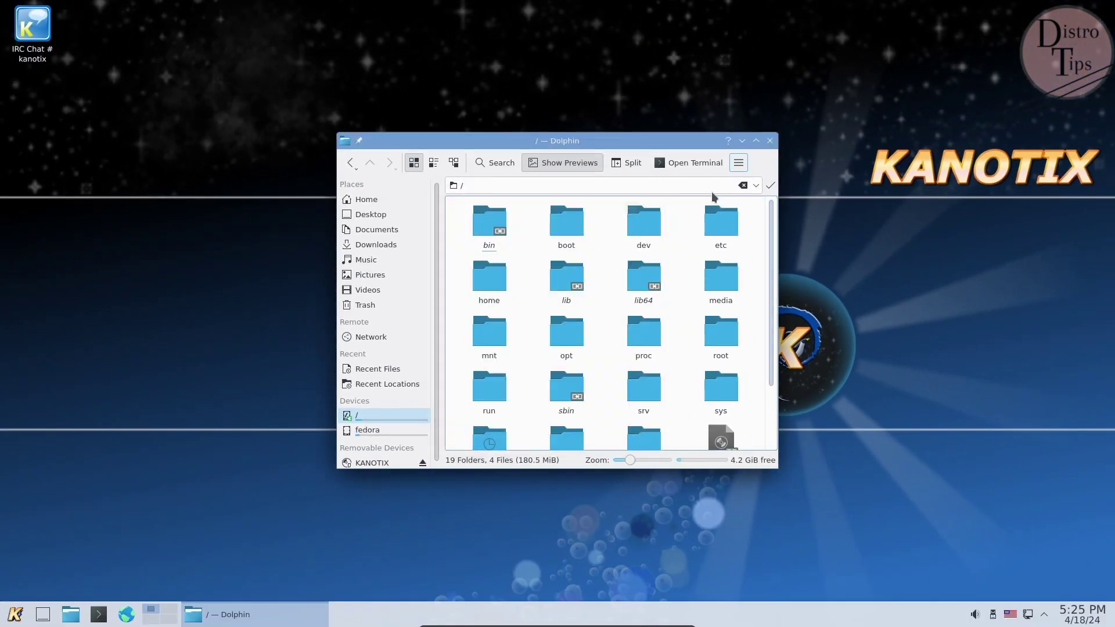
- Toggle Dolphin's split view on and off, then open and close a terminal
{"action": "left_click", "coordinate": [824, 97]}
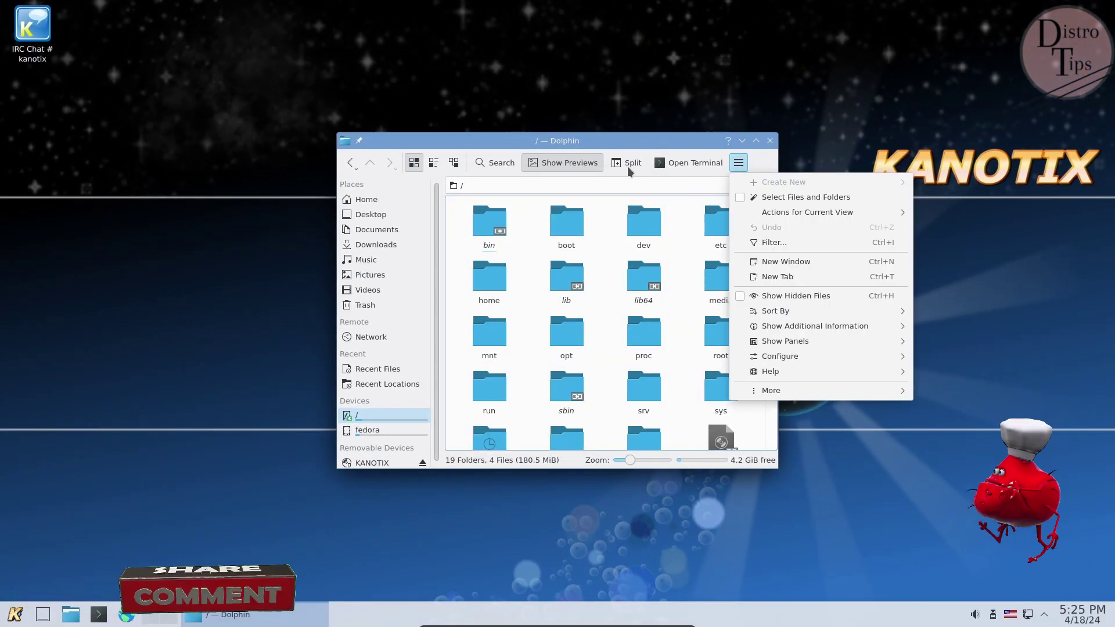
{"action": "left_click", "coordinate": [627, 166]}
{"action": "left_click", "coordinate": [628, 166]}
{"action": "left_click", "coordinate": [628, 167]}
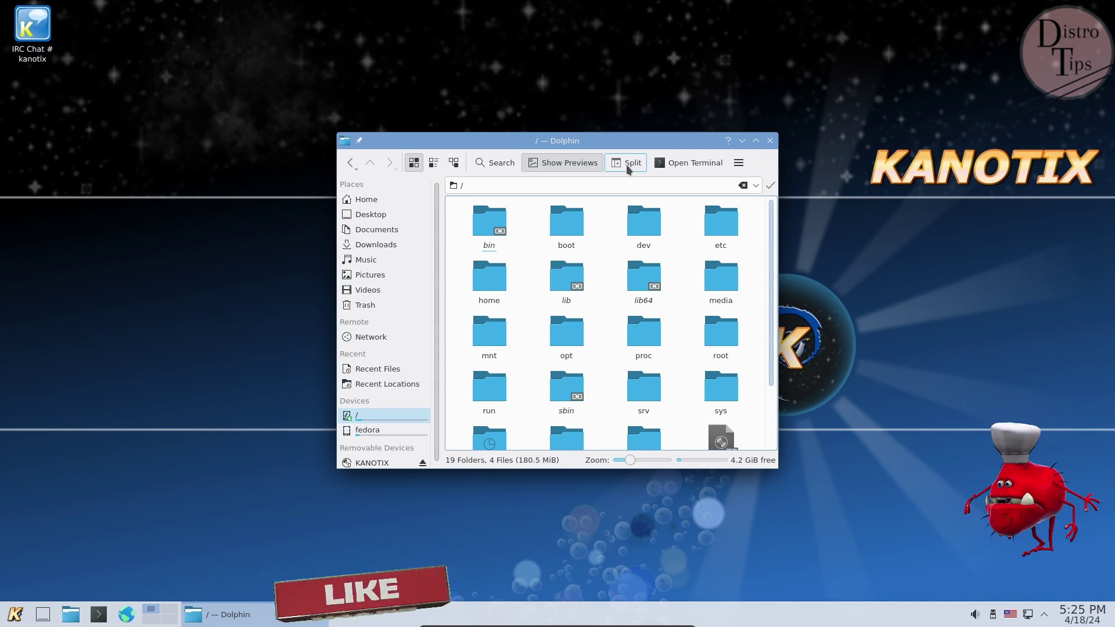
{"action": "left_click", "coordinate": [682, 166]}
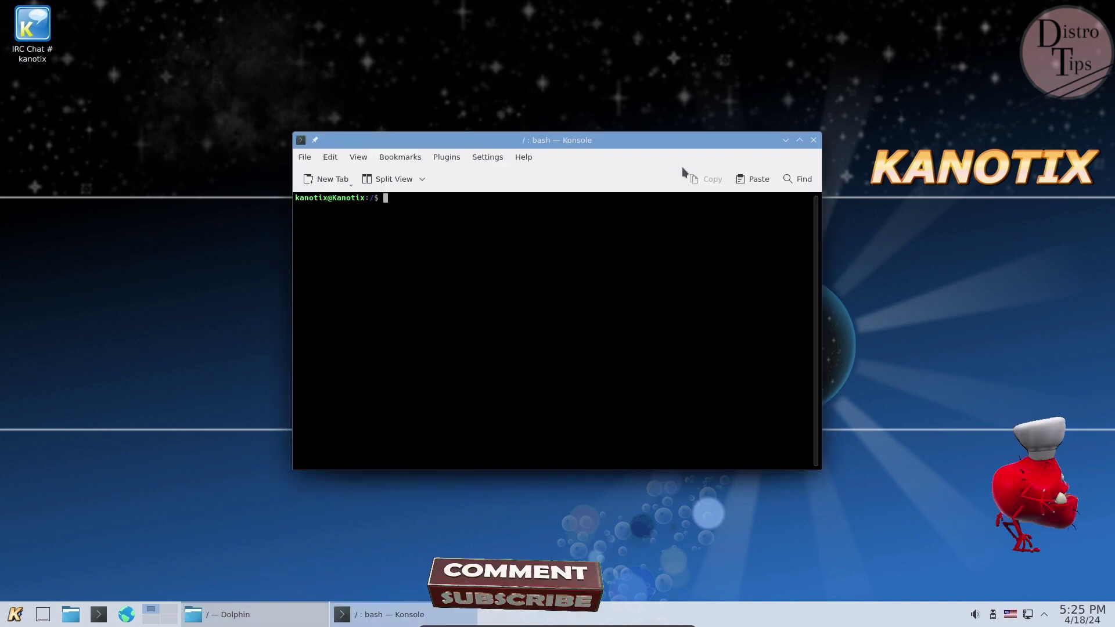
{"action": "left_click", "coordinate": [813, 140]}
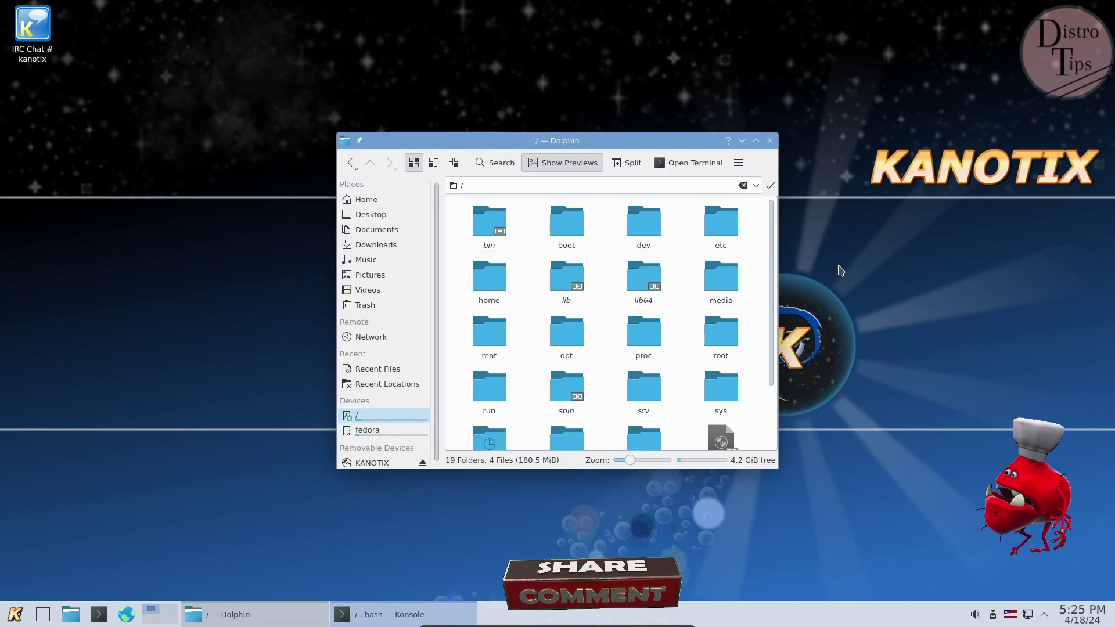
- Open the search bar, switch to Details view, and close Dolphin
{"action": "left_click", "coordinate": [510, 166]}
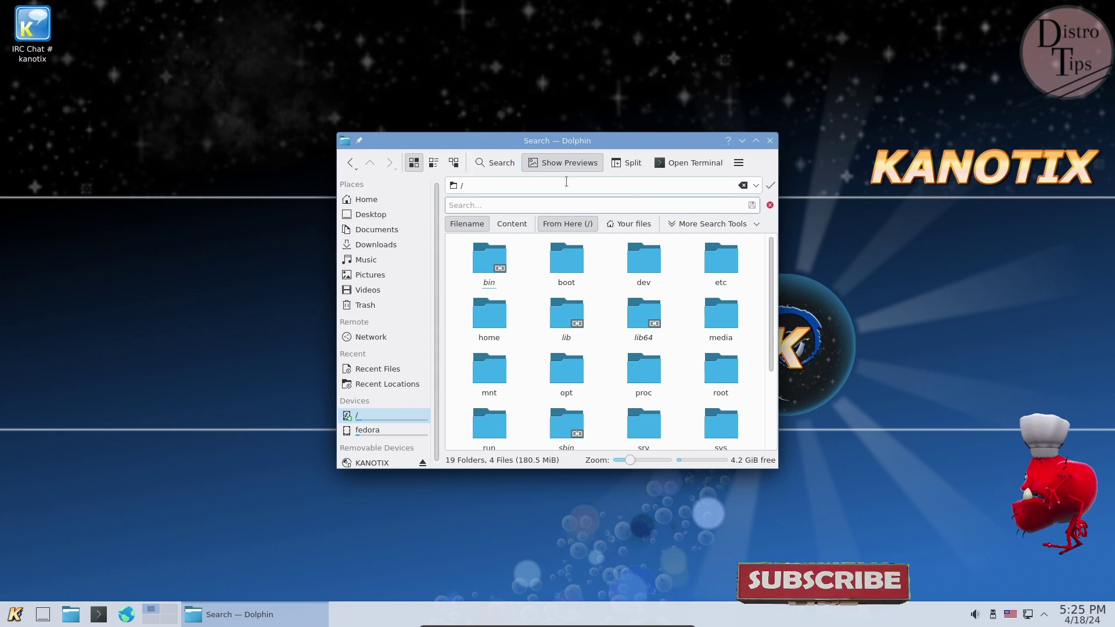
{"action": "left_click", "coordinate": [454, 165]}
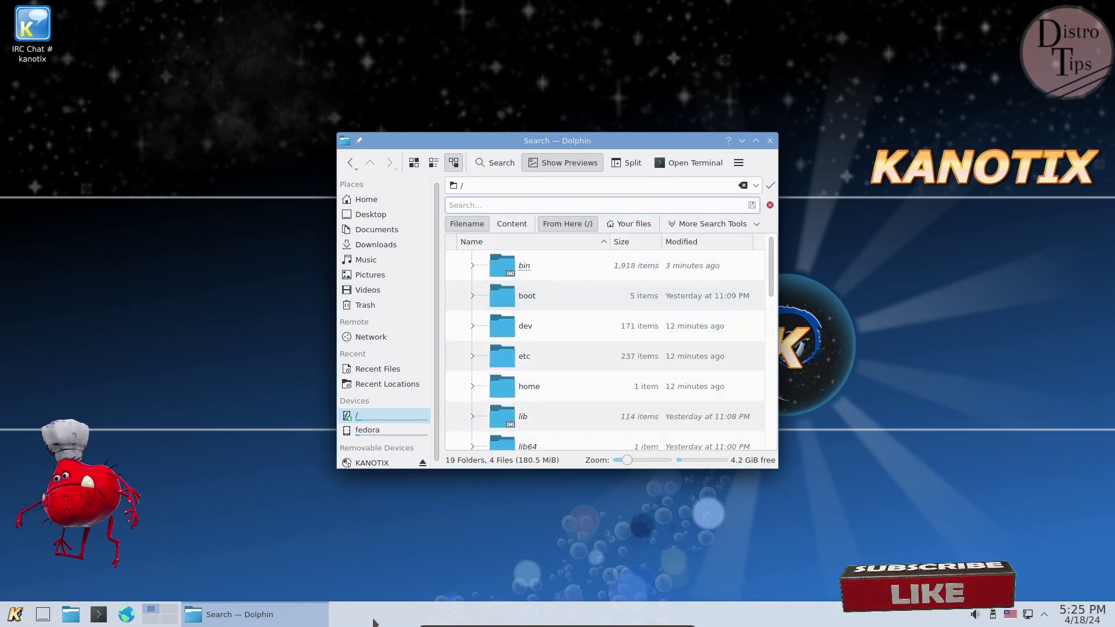
{"action": "left_click", "coordinate": [44, 616]}
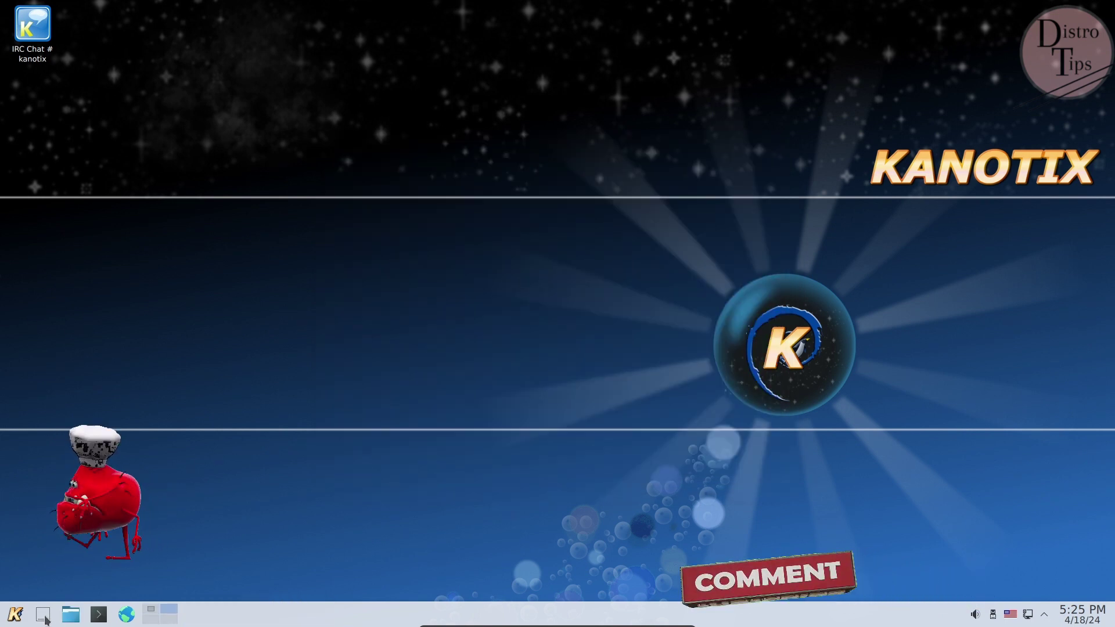
- Launch Firefox from the taskbar and skip through the welcome tour to Start browsing
{"action": "left_click", "coordinate": [127, 614]}
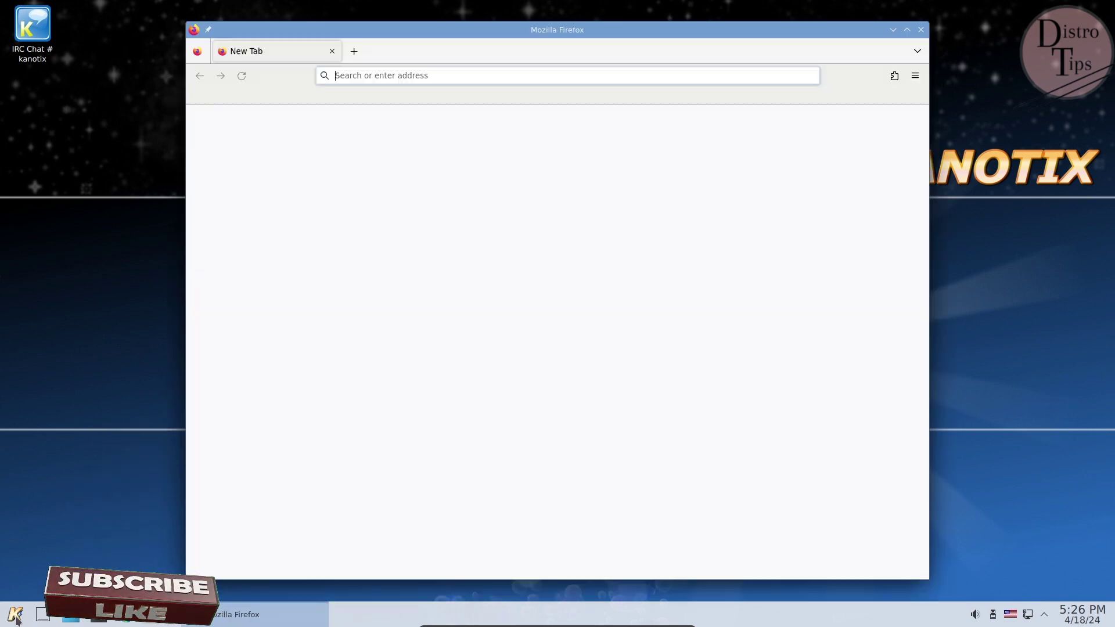
{"action": "key", "text": "super"}
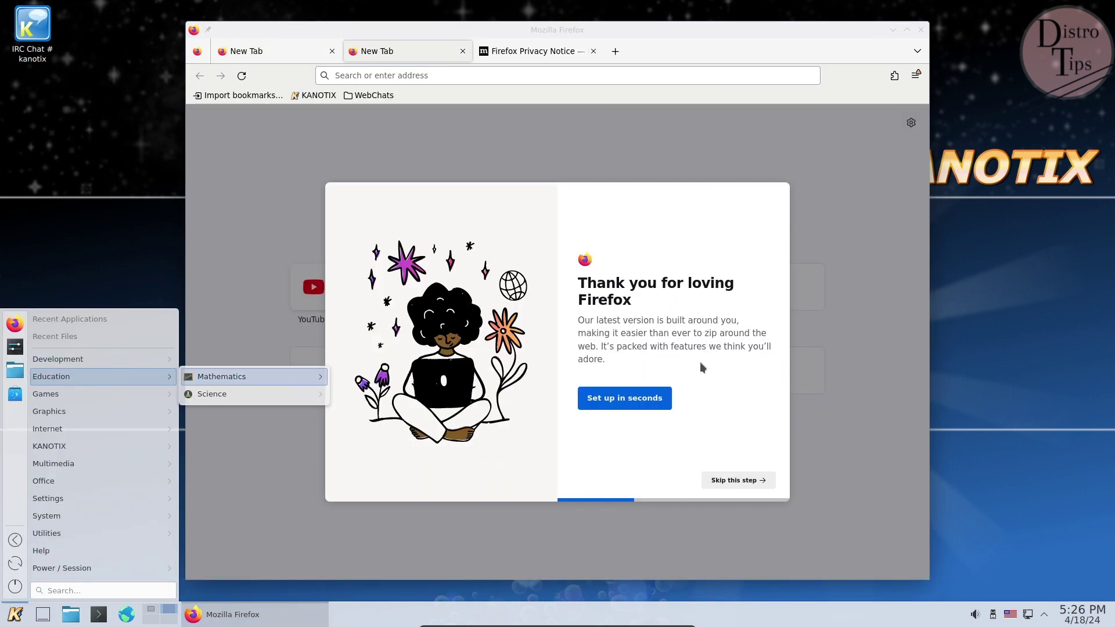
{"action": "left_click", "coordinate": [907, 310]}
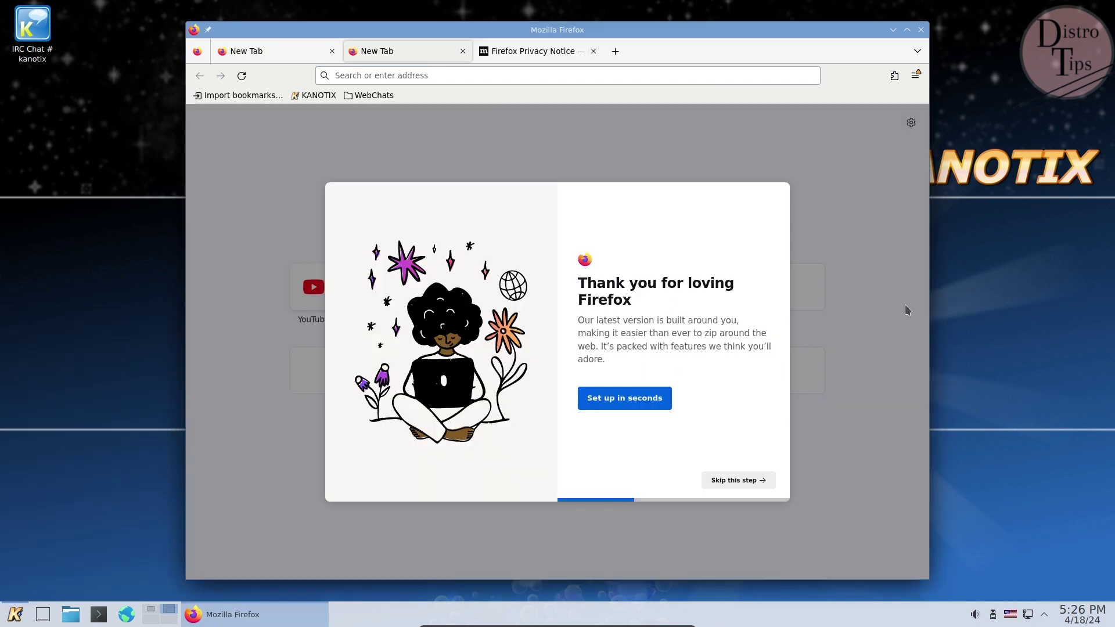
{"action": "left_click", "coordinate": [759, 481]}
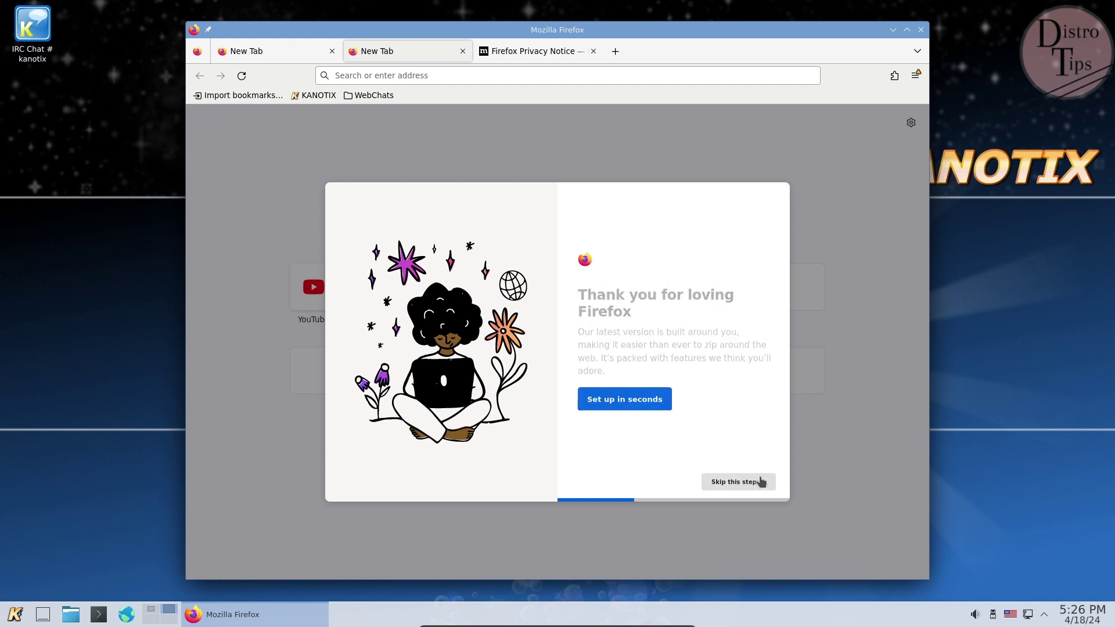
{"action": "left_click", "coordinate": [758, 480]}
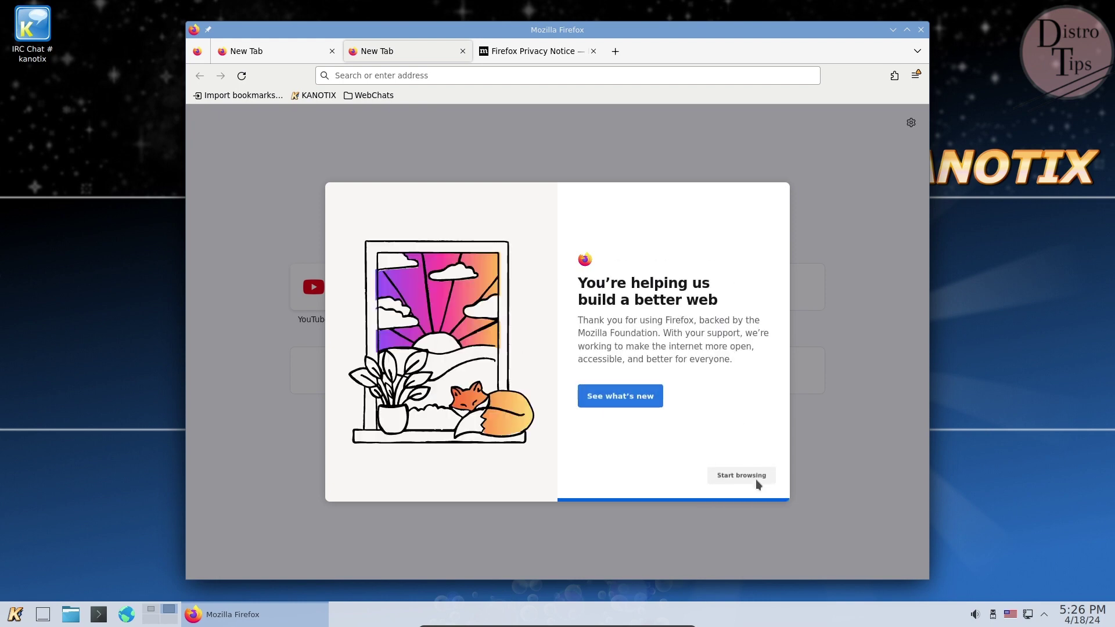
{"action": "left_click", "coordinate": [754, 482]}
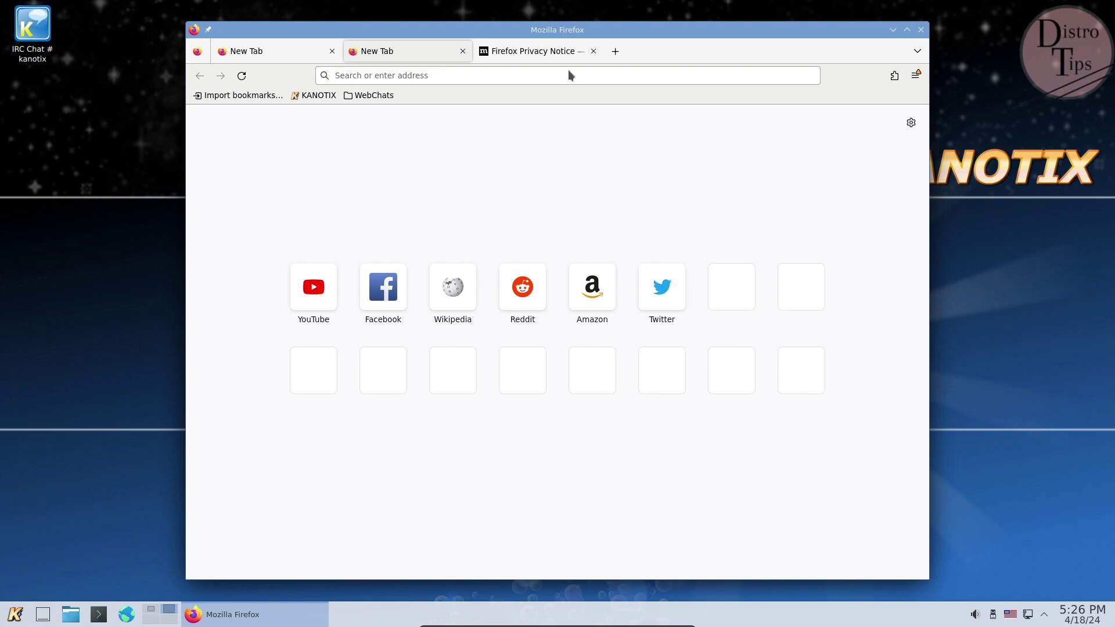
- Close the Firefox Privacy Notice tab and the extra empty New Tab
{"action": "scroll", "coordinate": [588, 232], "scroll_direction": "down", "scroll_amount": 20}
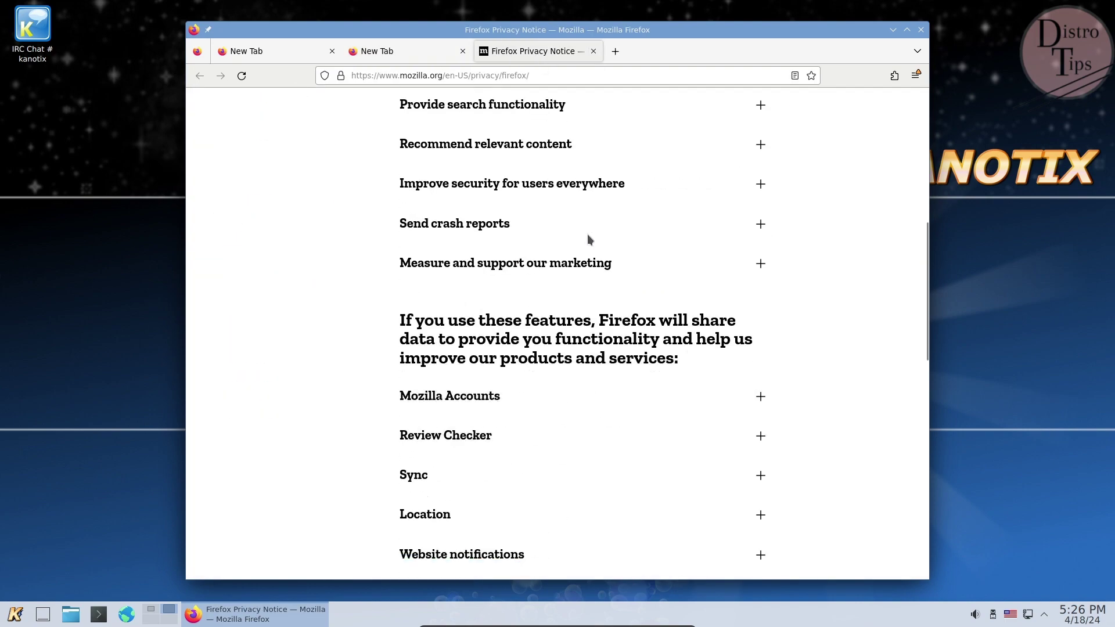
{"action": "scroll", "coordinate": [587, 241], "scroll_direction": "up", "scroll_amount": 8}
{"action": "scroll", "coordinate": [588, 243], "scroll_direction": "up", "scroll_amount": 10}
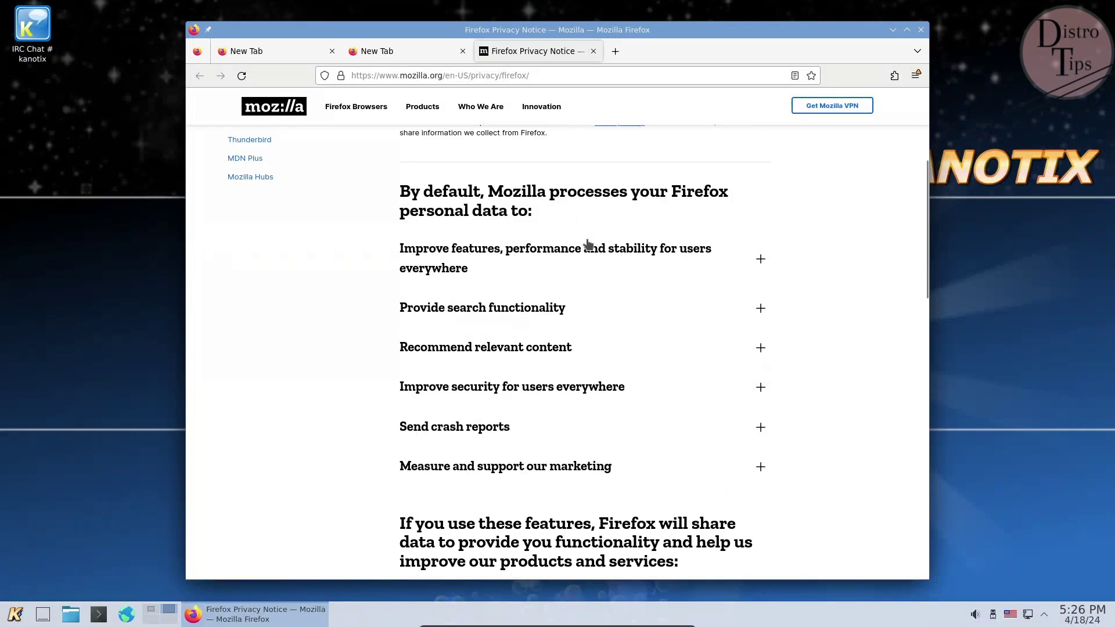
{"action": "left_click", "coordinate": [594, 52]}
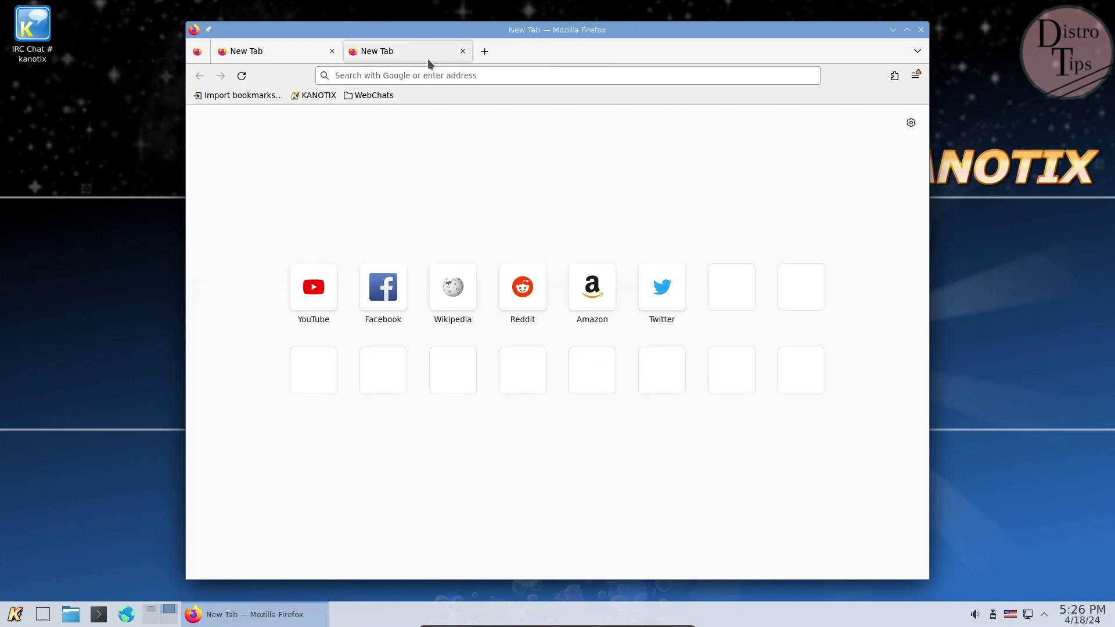
{"action": "left_click", "coordinate": [463, 51]}
- View Help > About Firefox, select the 115.10.0esr version text, and close it
{"action": "left_click", "coordinate": [915, 76]}
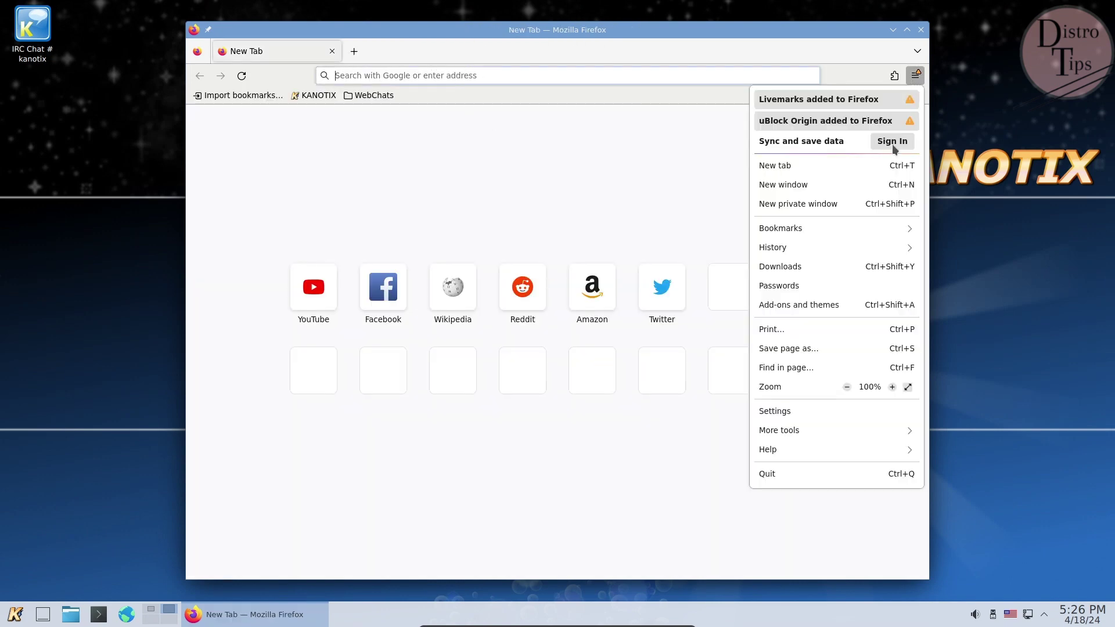
{"action": "left_click", "coordinate": [794, 449]}
{"action": "left_click", "coordinate": [805, 242]}
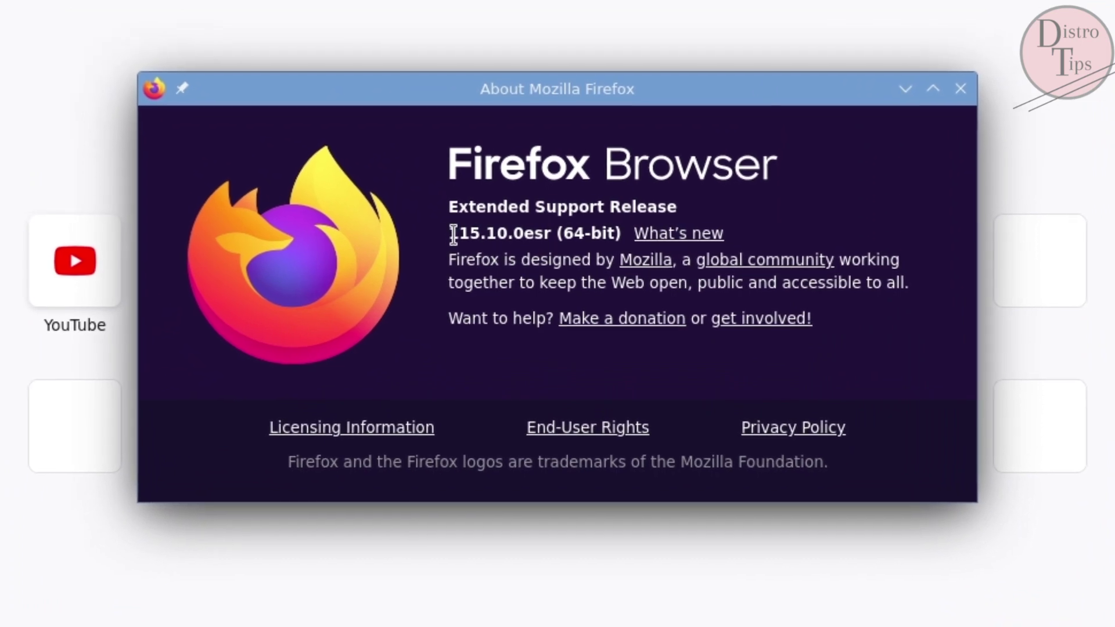
{"action": "left_click_drag", "start_coordinate": [505, 271], "coordinate": [623, 282]}
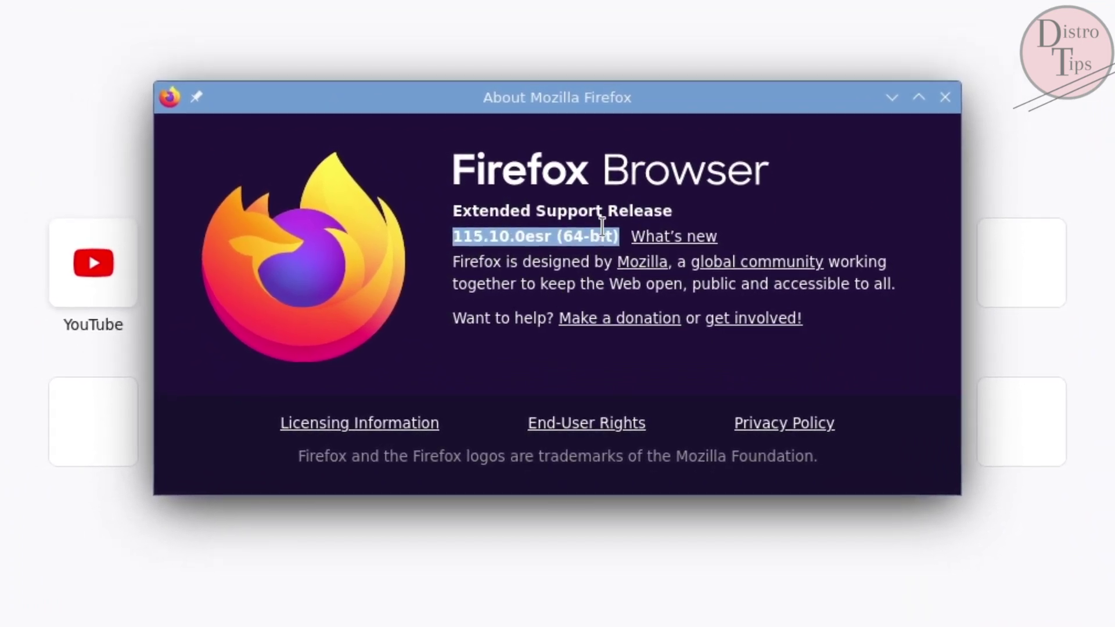
{"action": "left_click", "coordinate": [532, 236]}
{"action": "left_click_drag", "start_coordinate": [531, 237], "coordinate": [411, 242]}
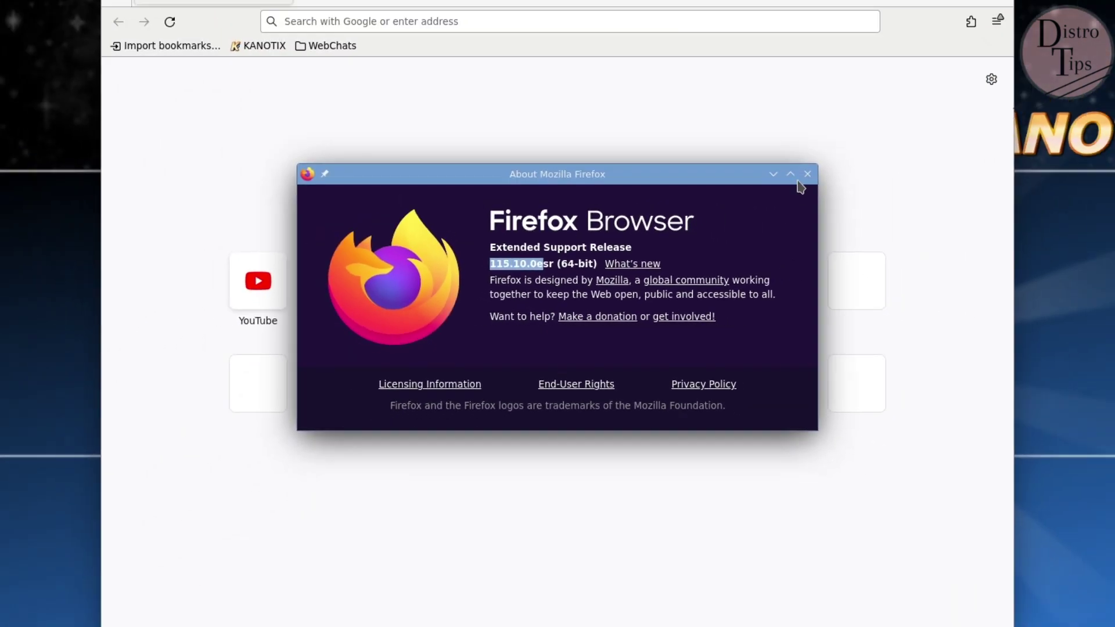
{"action": "left_click", "coordinate": [946, 96]}
- Reopen the Help menu, dismiss it, and close the Firefox window
{"action": "left_click", "coordinate": [920, 77]}
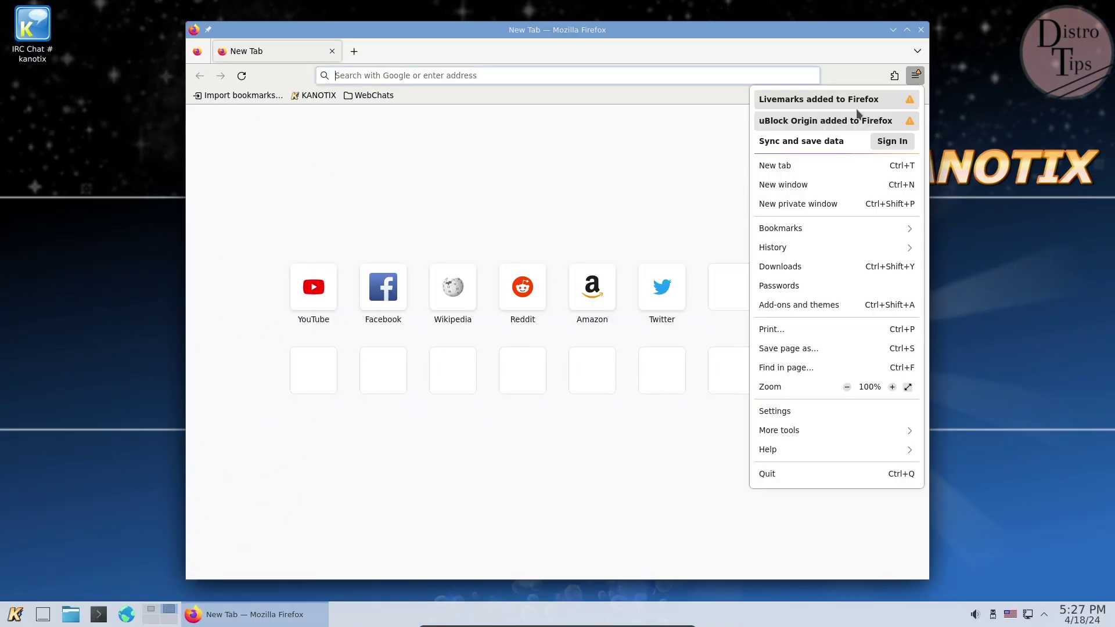
{"action": "left_click", "coordinate": [784, 451]}
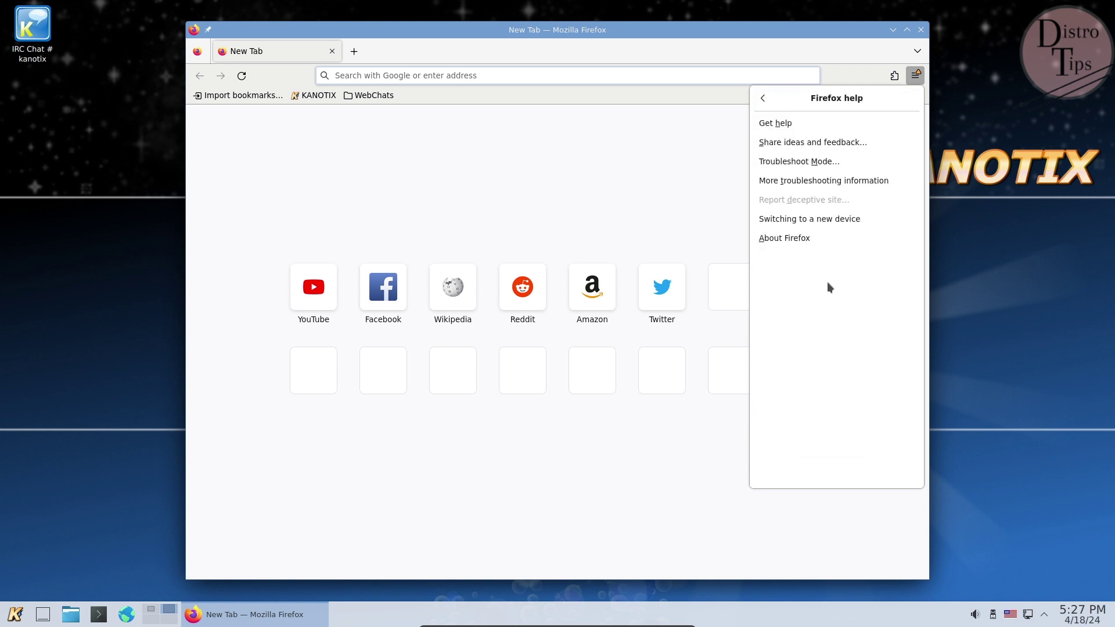
{"action": "left_click", "coordinate": [612, 171]}
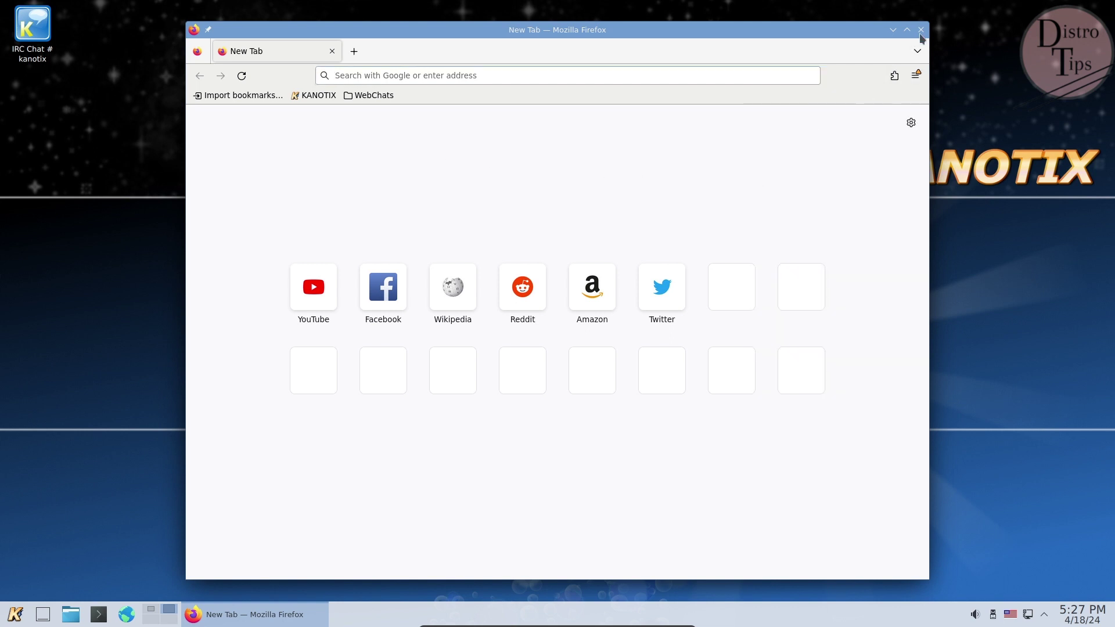
{"action": "left_click", "coordinate": [920, 31]}
- Launch KCalc from the application launcher's Utilities
{"action": "left_click", "coordinate": [16, 616]}
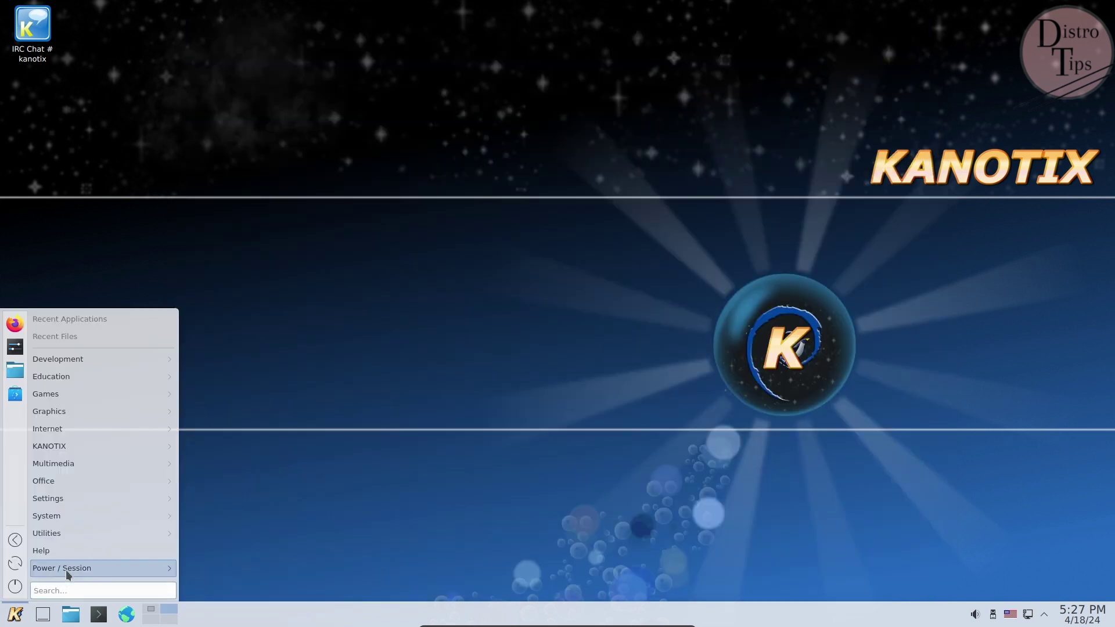
{"action": "mouse_move", "coordinate": [65, 532]}
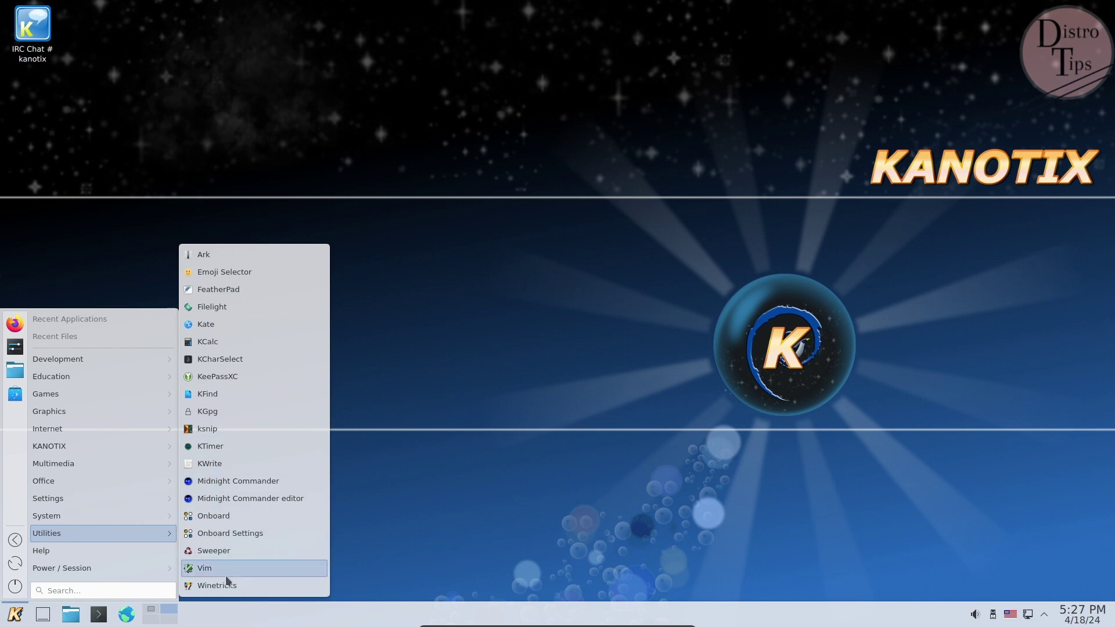
{"action": "left_click", "coordinate": [213, 344]}
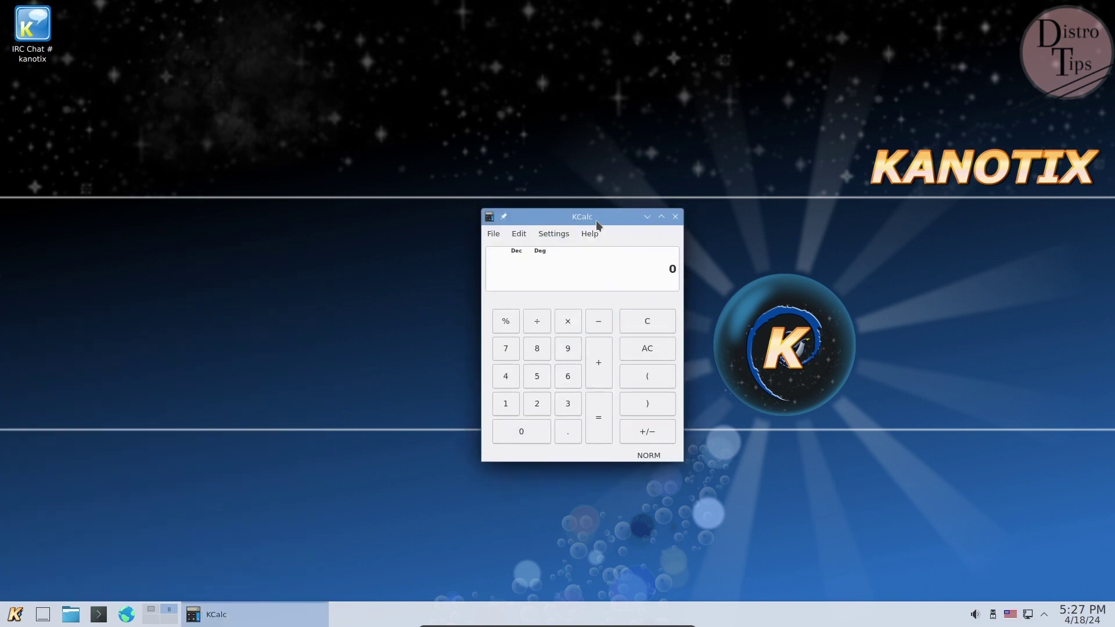
- Inspect About KCalc's version, libraries (KDE Frameworks, Qt) and authors tabs, then close it
{"action": "left_click", "coordinate": [572, 184]}
{"action": "left_click", "coordinate": [605, 286]}
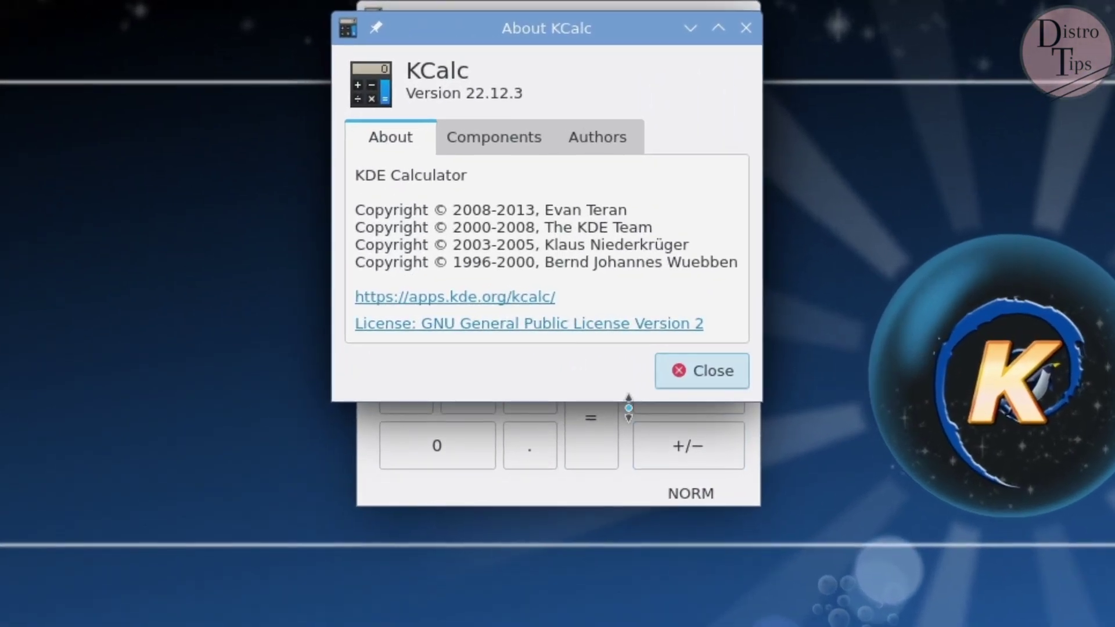
{"action": "left_click_drag", "start_coordinate": [628, 406], "coordinate": [628, 598]}
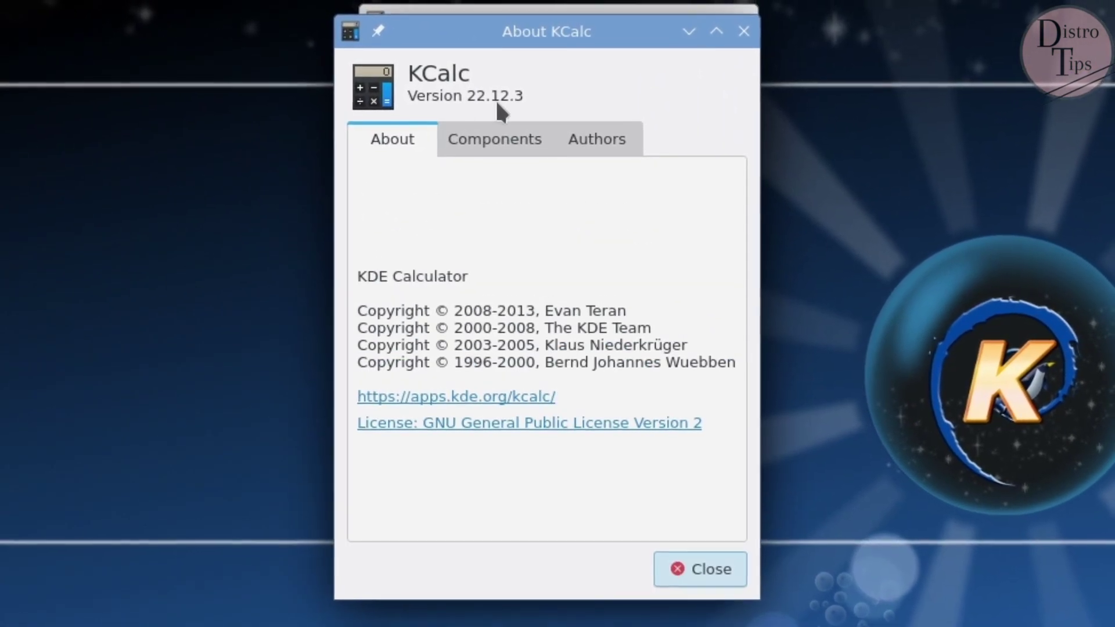
{"action": "left_click_drag", "start_coordinate": [522, 95], "coordinate": [409, 75]}
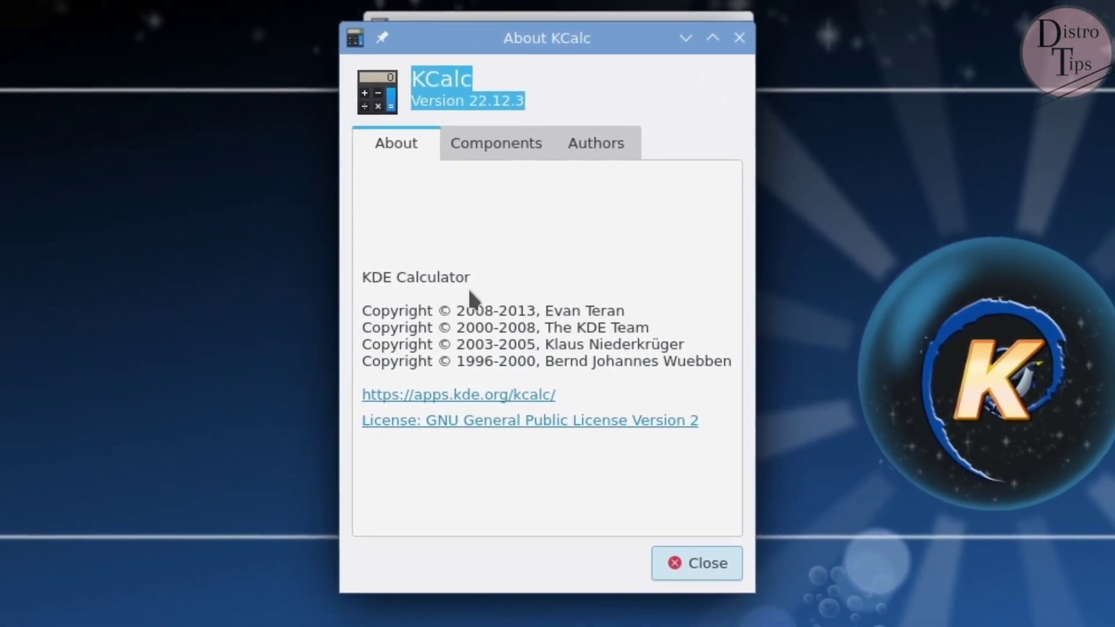
{"action": "left_click", "coordinate": [495, 142]}
{"action": "left_click_drag", "start_coordinate": [480, 205], "coordinate": [365, 186]}
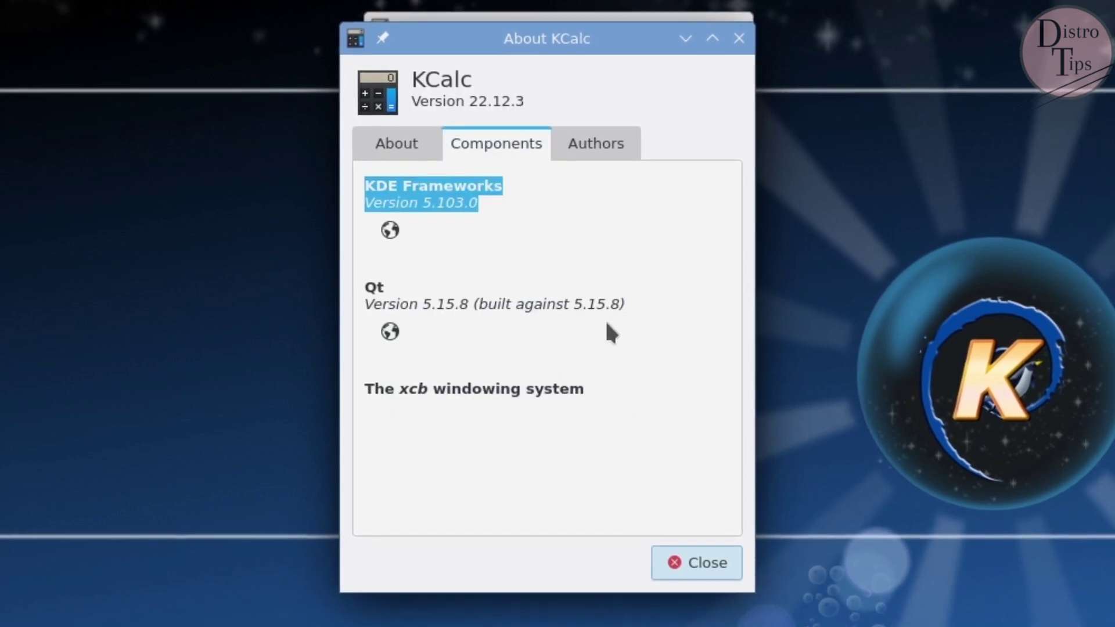
{"action": "left_click_drag", "start_coordinate": [625, 305], "coordinate": [366, 285]}
{"action": "left_click", "coordinate": [601, 144]}
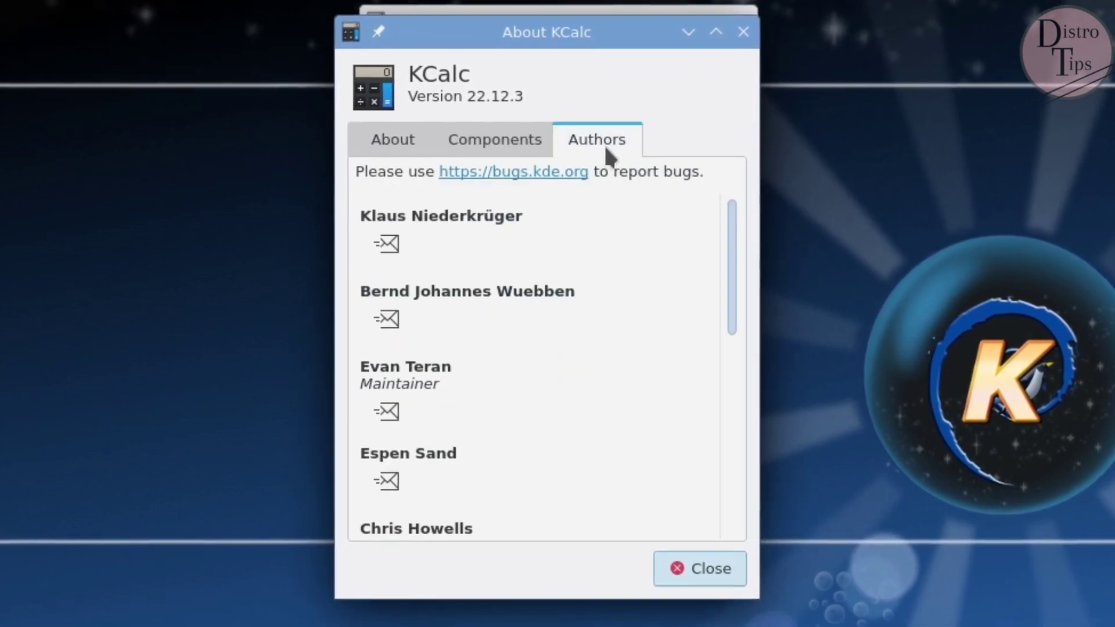
{"action": "left_click", "coordinate": [382, 144]}
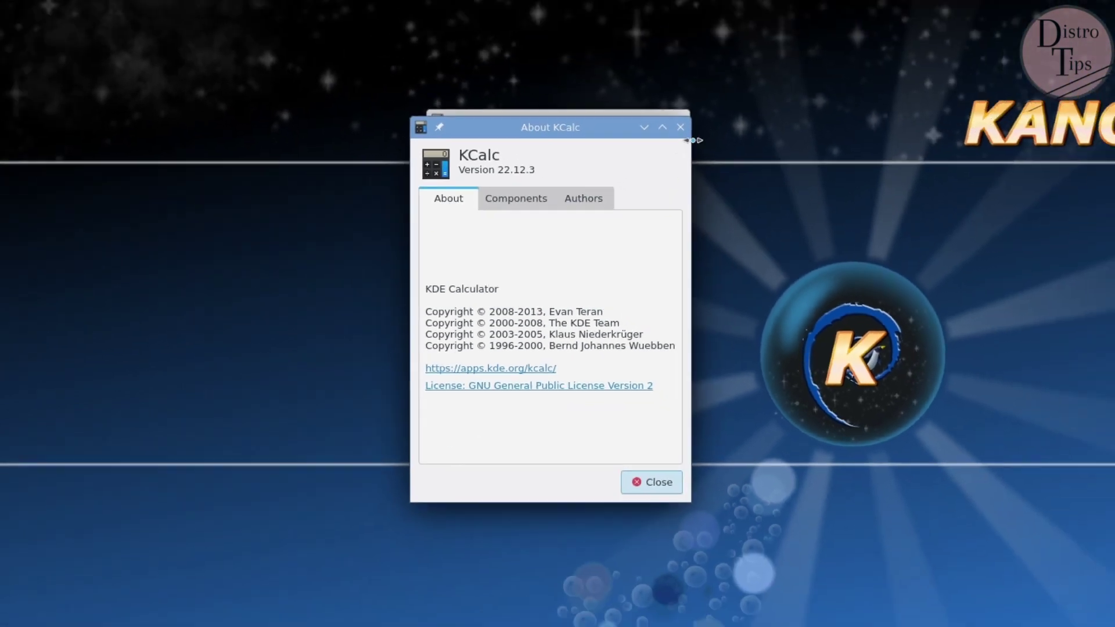
{"action": "left_click", "coordinate": [701, 572]}
- Browse Configure KCalc's Font, Colors and Constants pages, cancel, and switch to an empty desktop
{"action": "left_click", "coordinate": [529, 182]}
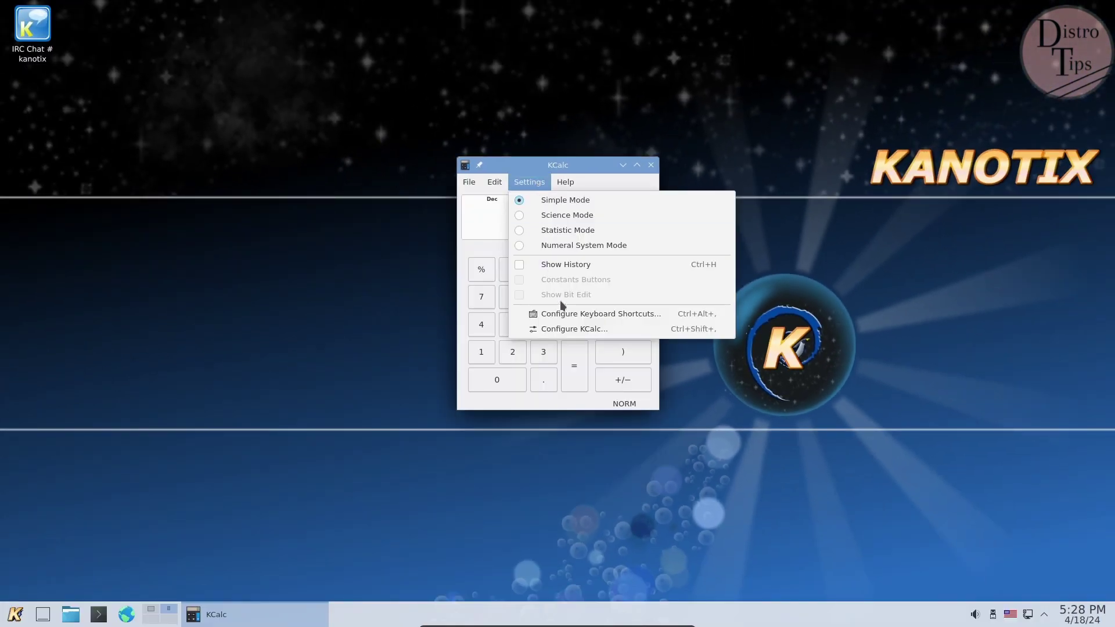
{"action": "left_click", "coordinate": [578, 328]}
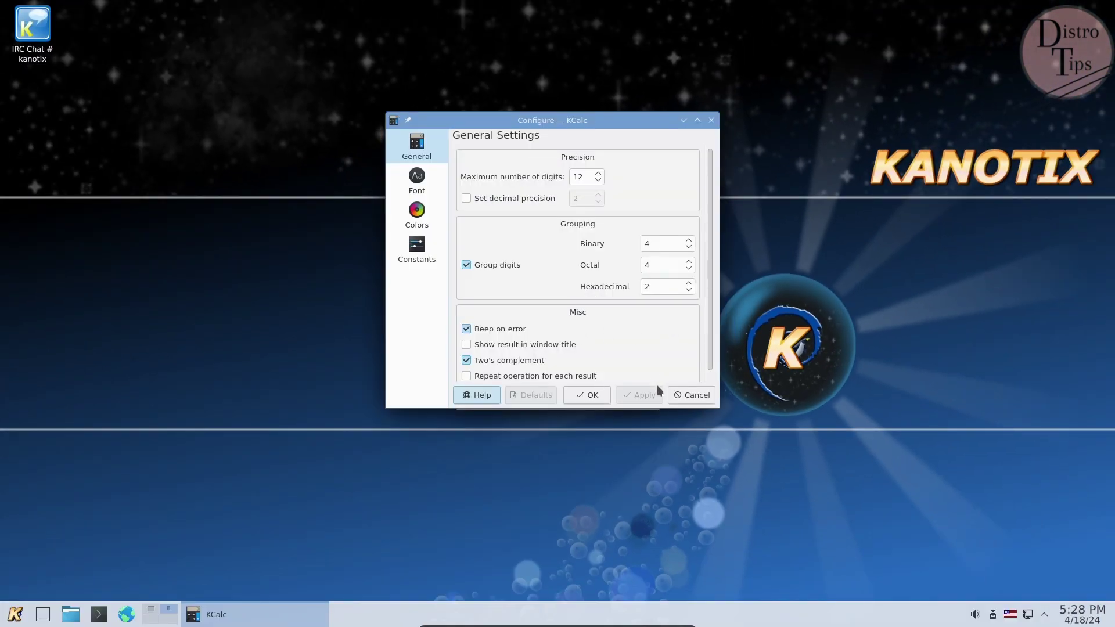
{"action": "left_click", "coordinate": [424, 187]}
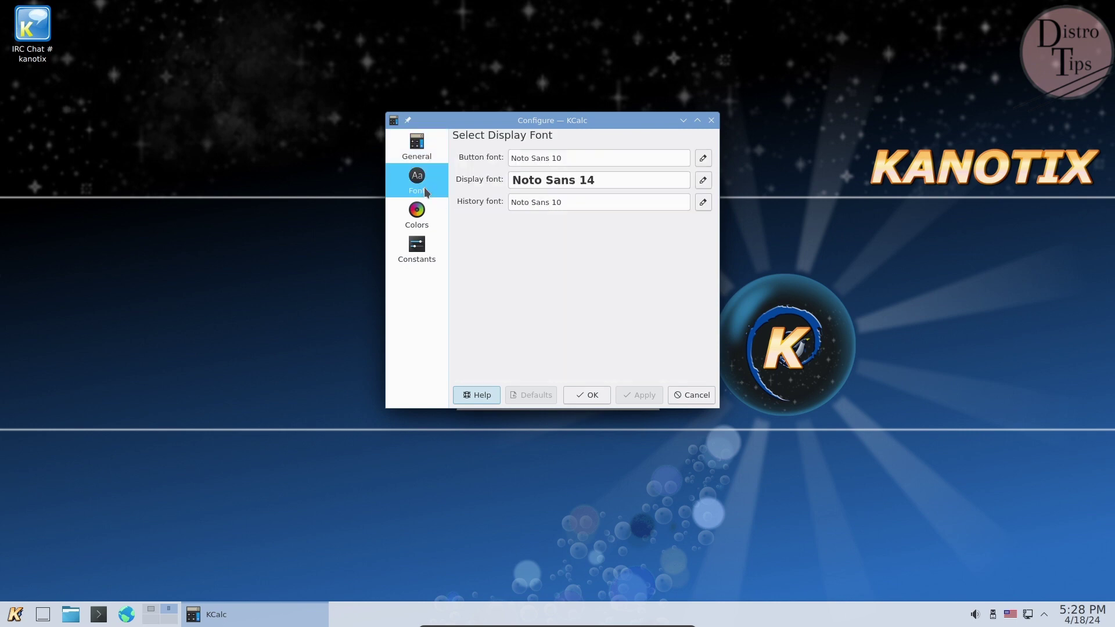
{"action": "left_click", "coordinate": [423, 216]}
{"action": "left_click", "coordinate": [438, 247]}
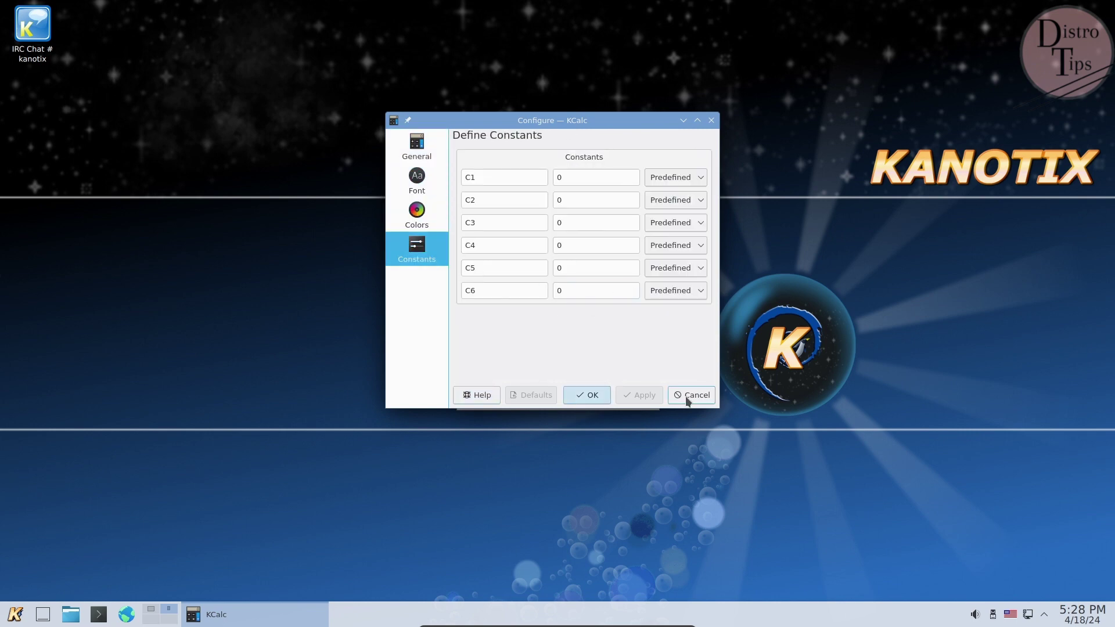
{"action": "left_click", "coordinate": [690, 396]}
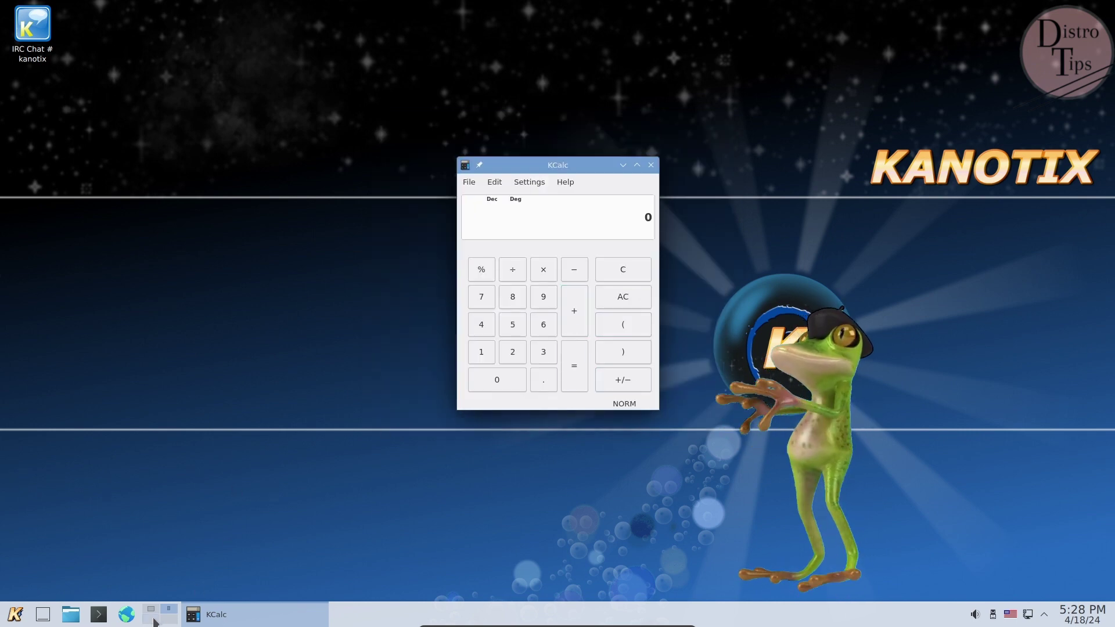
{"action": "left_click", "coordinate": [156, 622]}
- Start the Kanotix Installer from the application launcher
{"action": "left_click", "coordinate": [15, 614]}
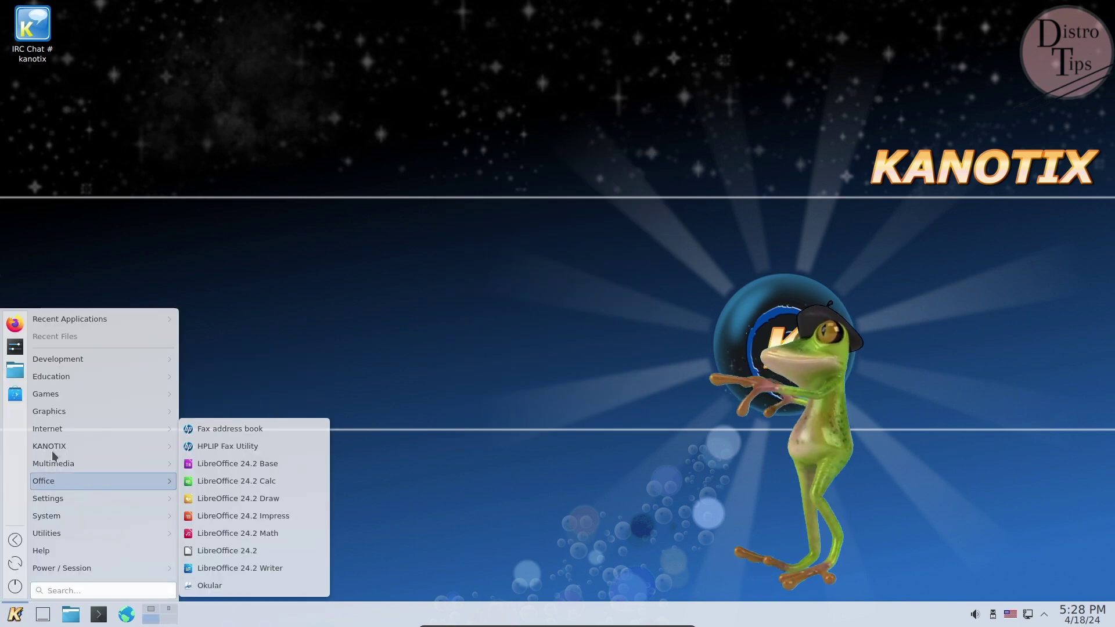
{"action": "mouse_move", "coordinate": [55, 447]}
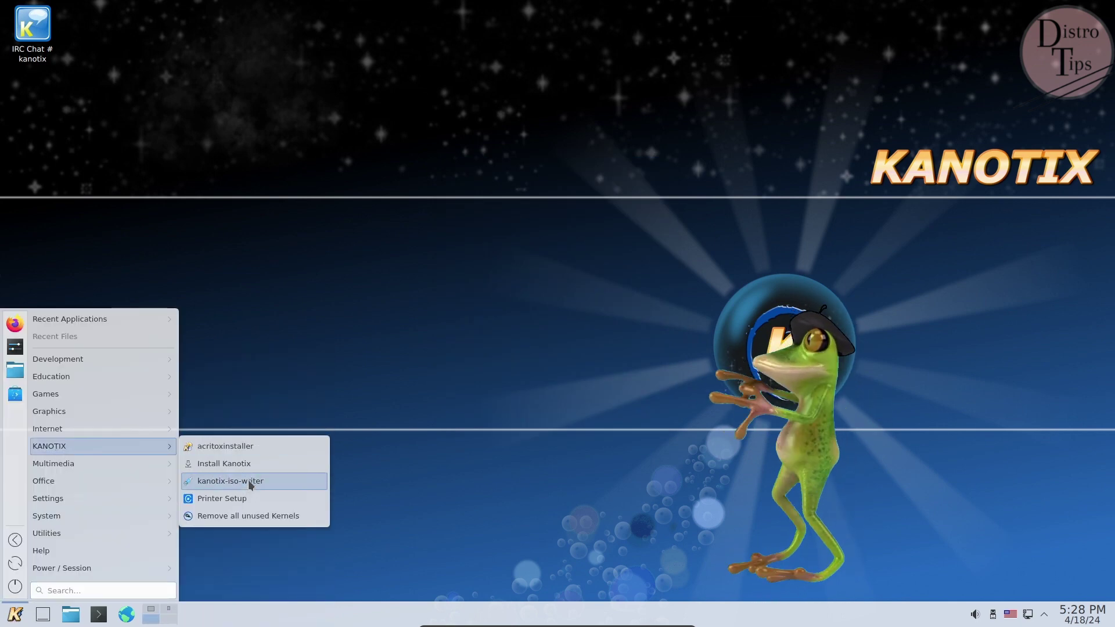
{"action": "left_click", "coordinate": [209, 467]}
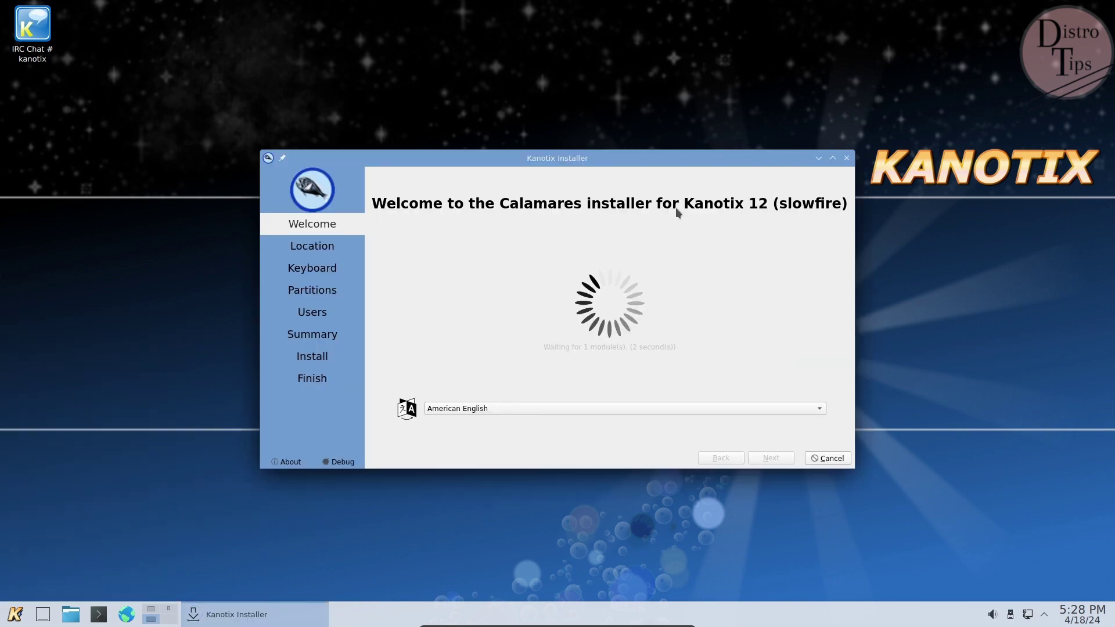
- View the installer's About dialog, selecting the Calamares 3.2.61 version text, then close it
{"action": "left_click", "coordinate": [286, 461]}
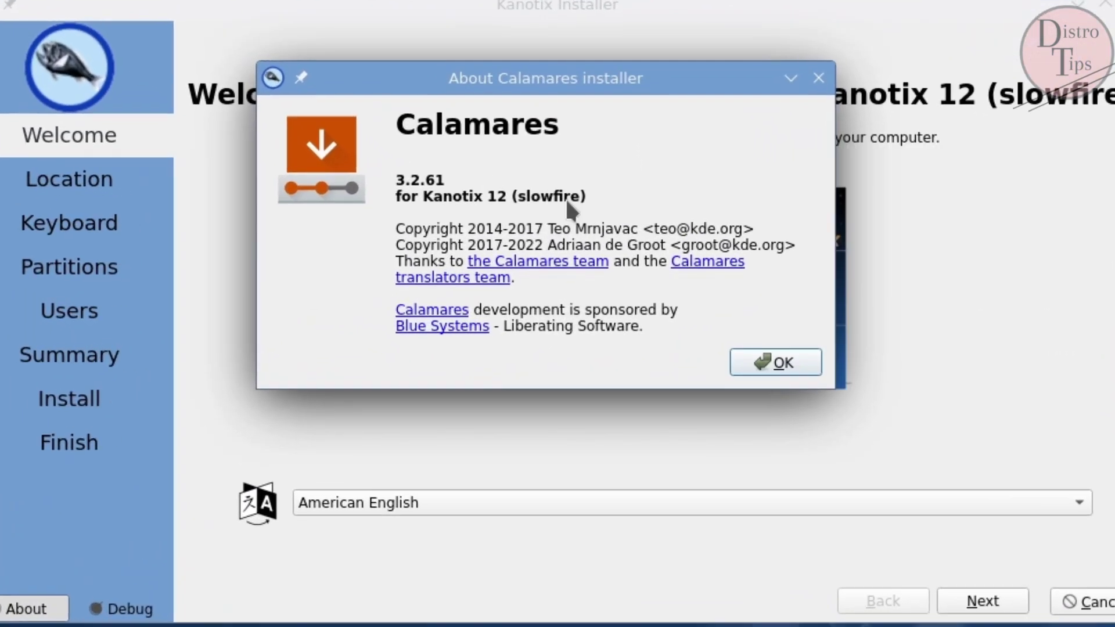
{"action": "left_click_drag", "start_coordinate": [505, 200], "coordinate": [372, 176]}
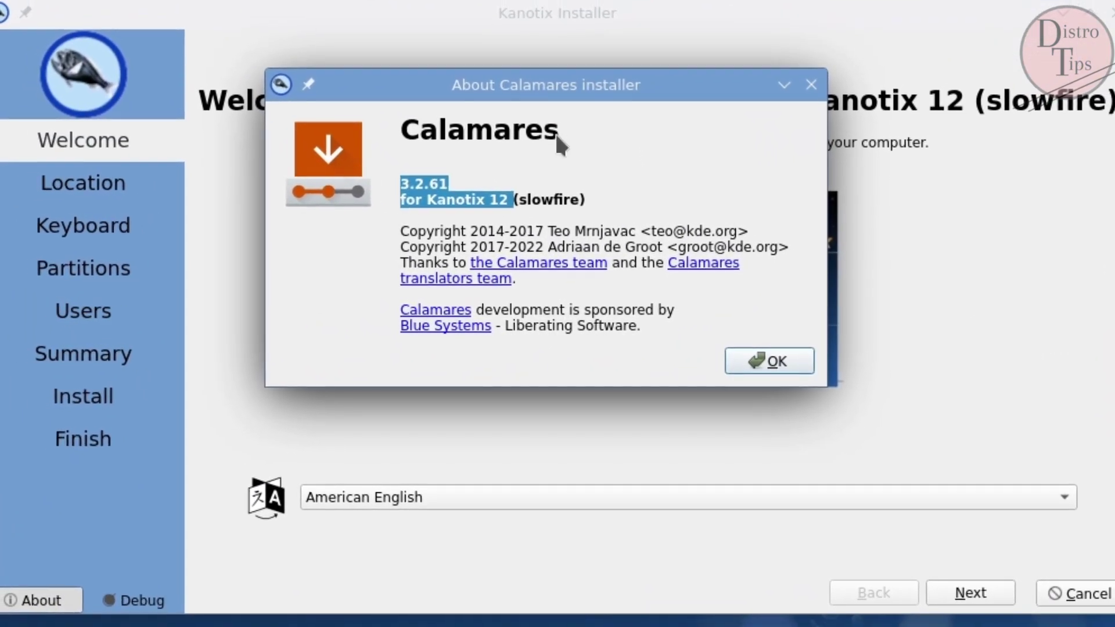
{"action": "left_click_drag", "start_coordinate": [561, 135], "coordinate": [399, 134]}
{"action": "left_click_drag", "start_coordinate": [585, 200], "coordinate": [402, 183]}
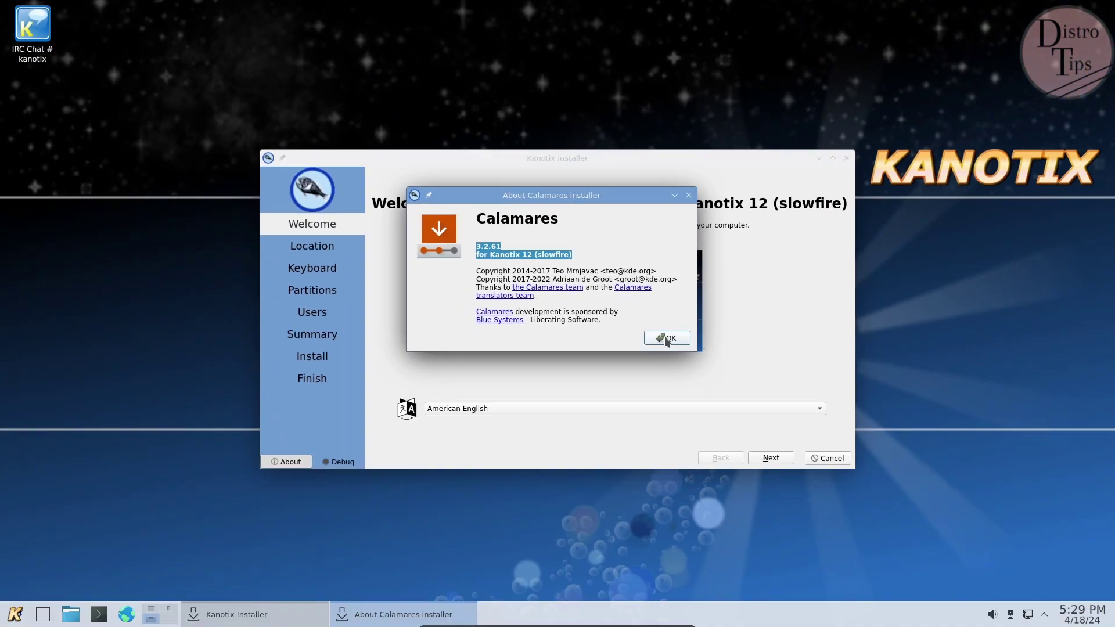
{"action": "left_click", "coordinate": [773, 361]}
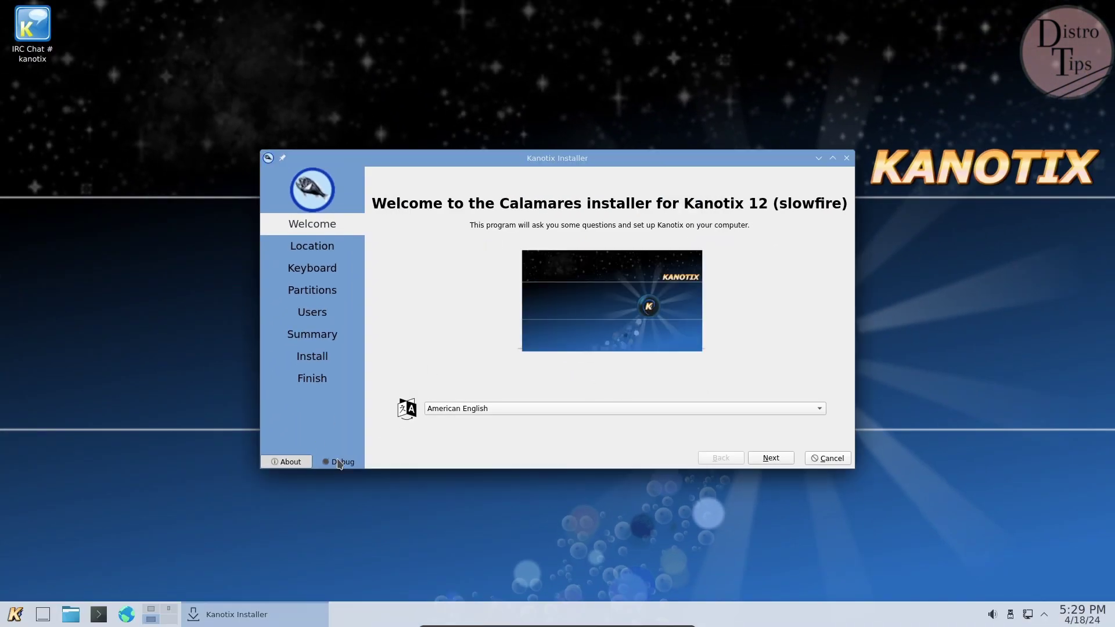
- Accept the New York time zone and US keyboard, then choose manual partitioning
{"action": "left_click", "coordinate": [775, 462]}
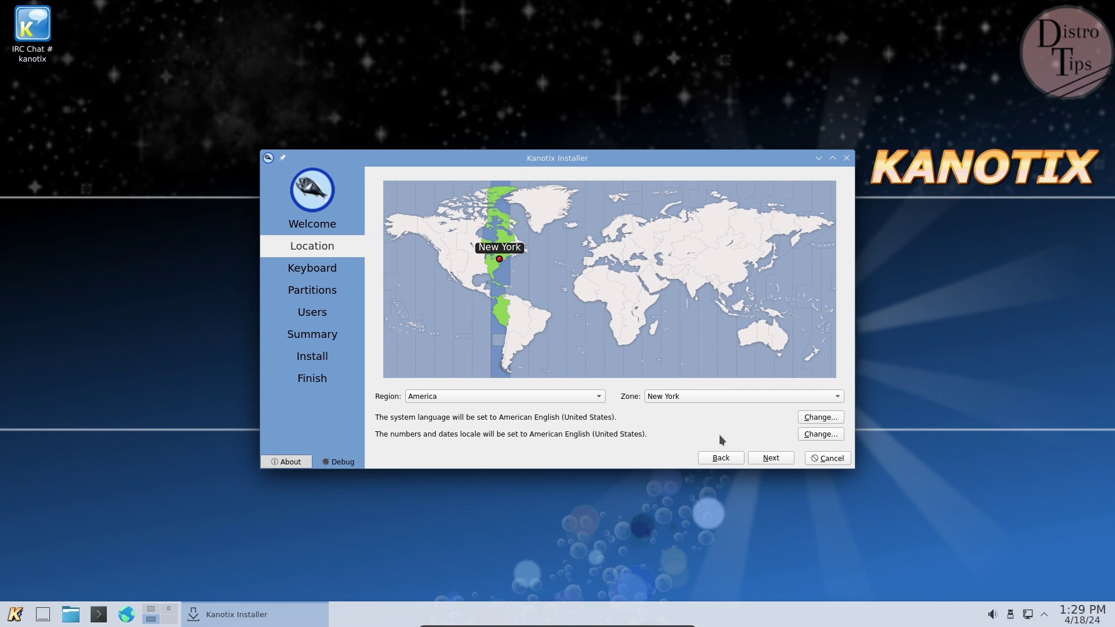
{"action": "left_click", "coordinate": [768, 462]}
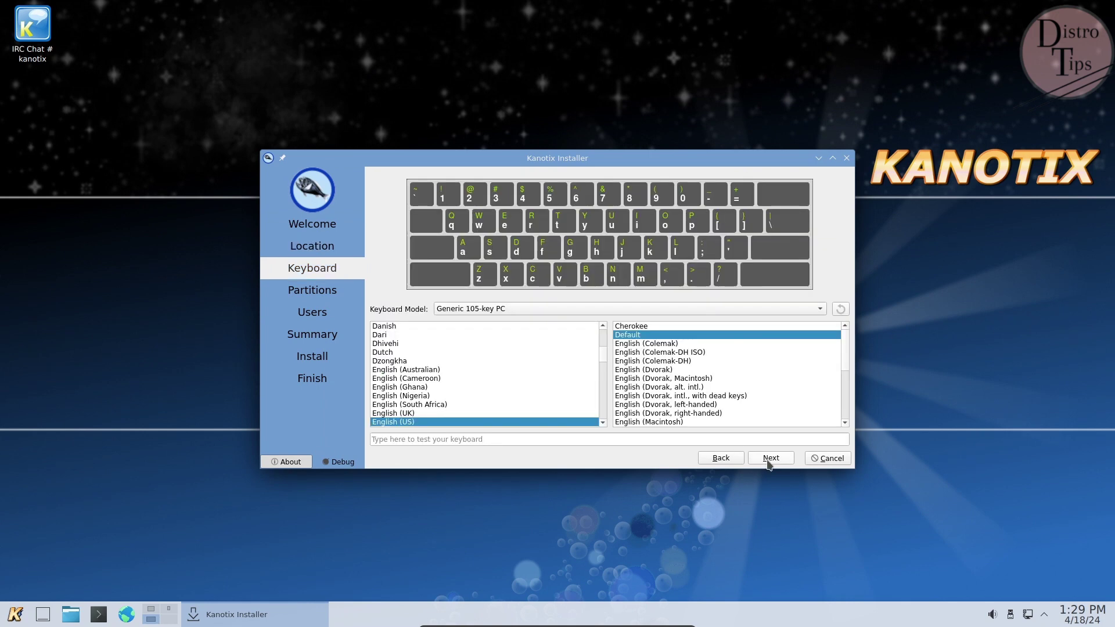
{"action": "left_click", "coordinate": [768, 463]}
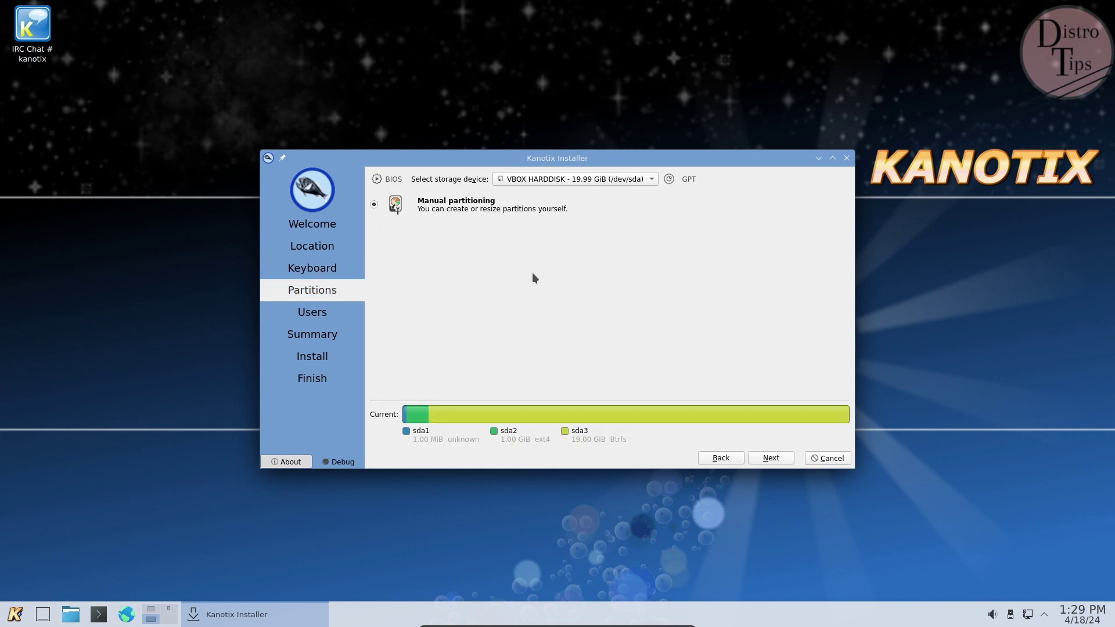
{"action": "left_click", "coordinate": [771, 463]}
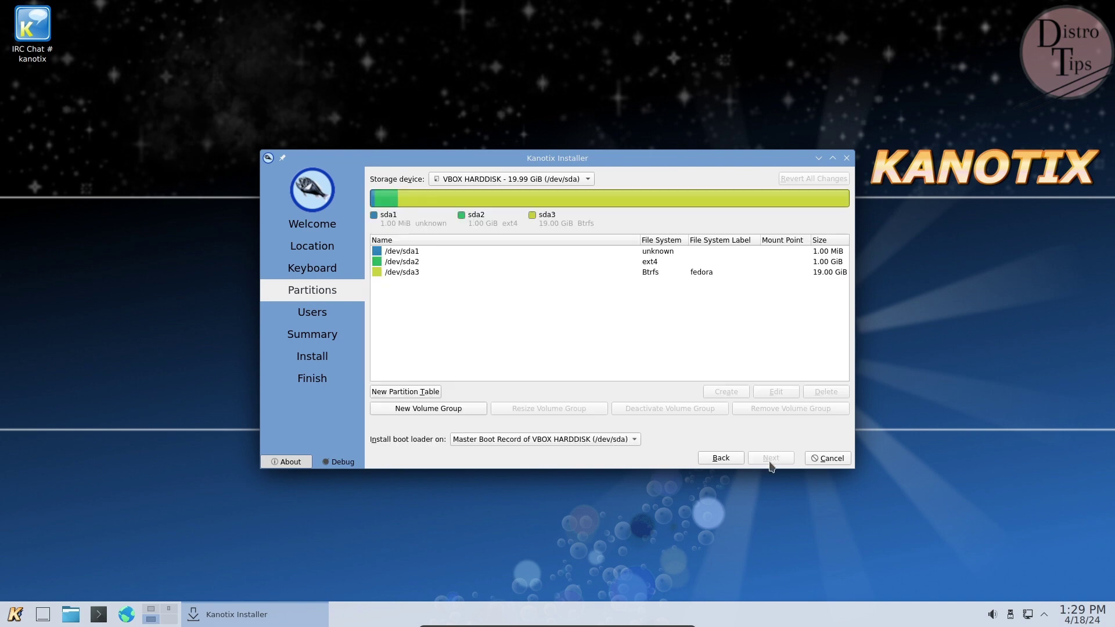
- Create a new empty partition table on the 19.99 GiB disk and select its free space
{"action": "left_click", "coordinate": [410, 394]}
{"action": "left_click", "coordinate": [622, 338]}
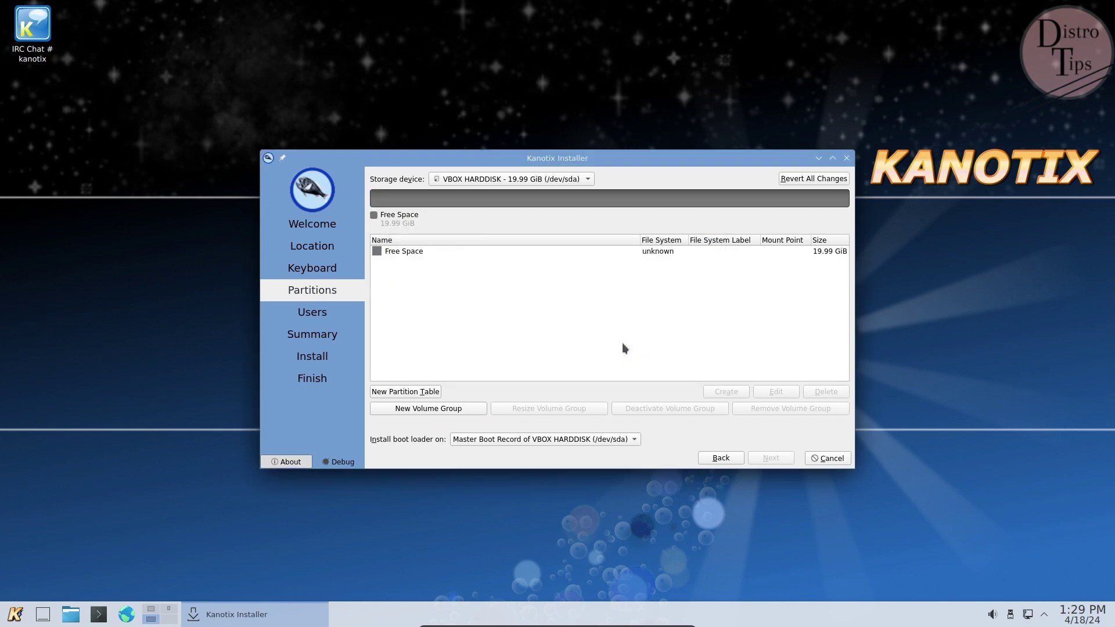
{"action": "left_click", "coordinate": [720, 458]}
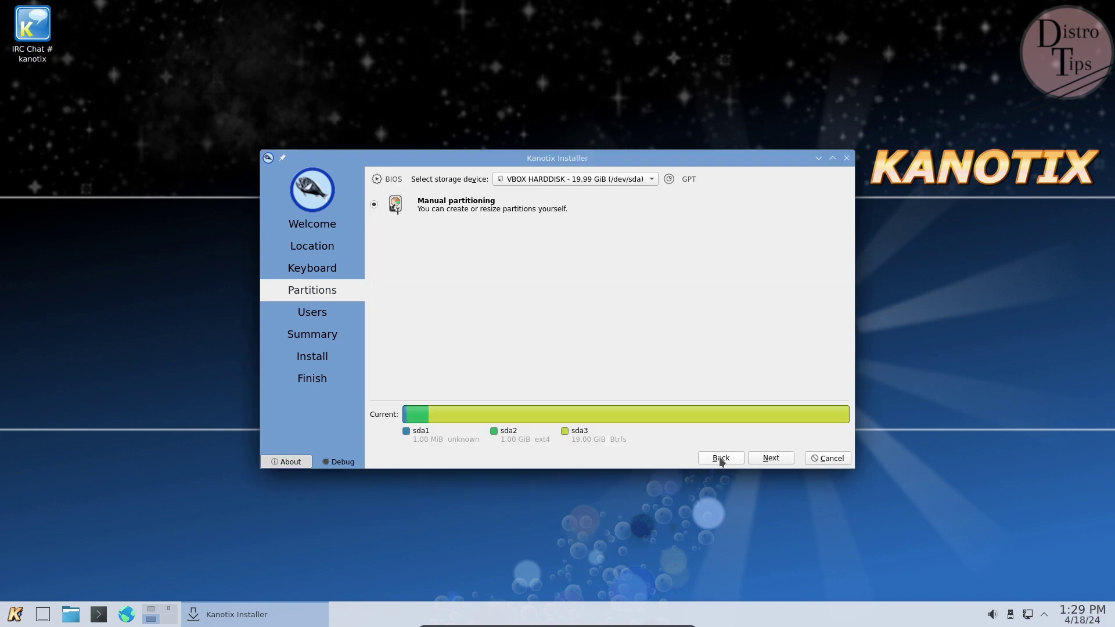
{"action": "left_click", "coordinate": [720, 460]}
{"action": "left_click", "coordinate": [772, 461]}
{"action": "left_click", "coordinate": [775, 462]}
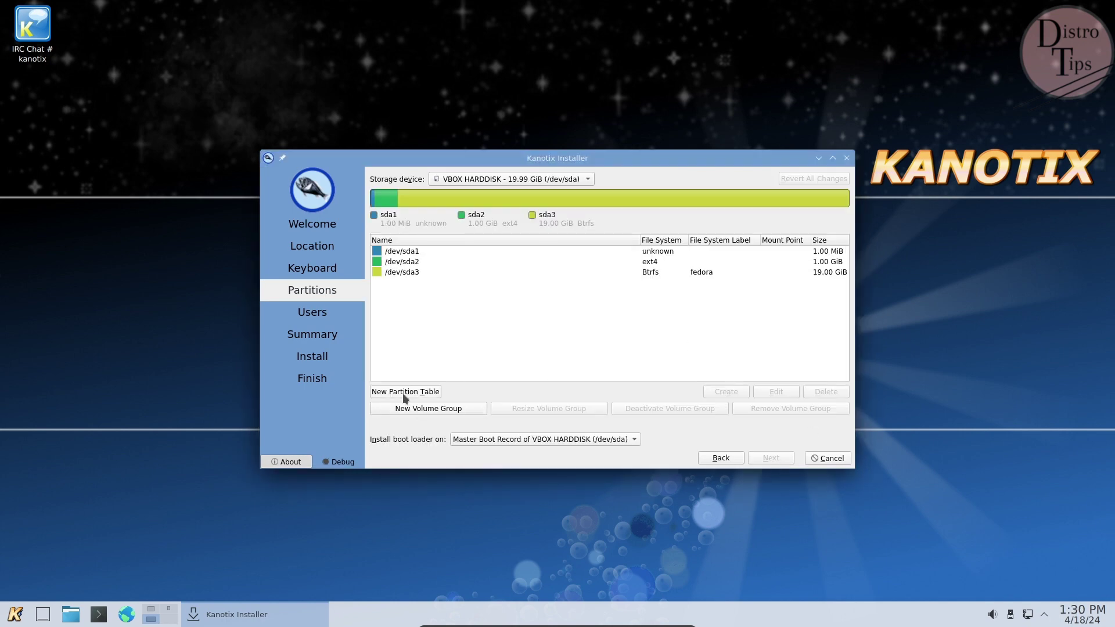
{"action": "left_click", "coordinate": [405, 392]}
{"action": "left_click", "coordinate": [636, 338]}
{"action": "left_click", "coordinate": [433, 253]}
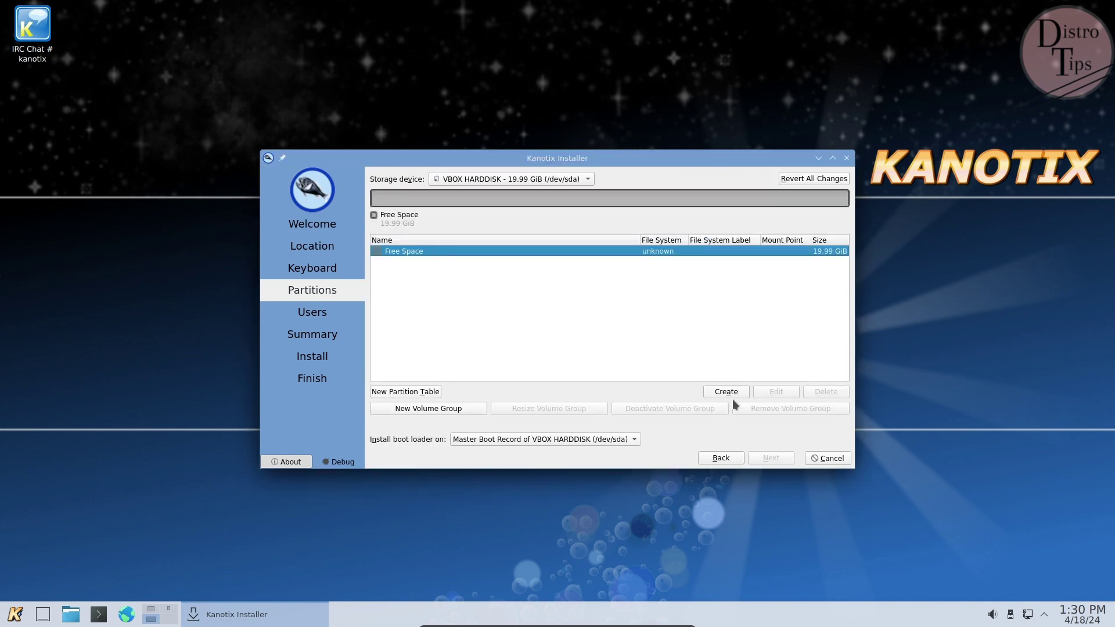
- Create a 1000 MiB partition and make it linuxswap with the swap flag
{"action": "left_click", "coordinate": [713, 396]}
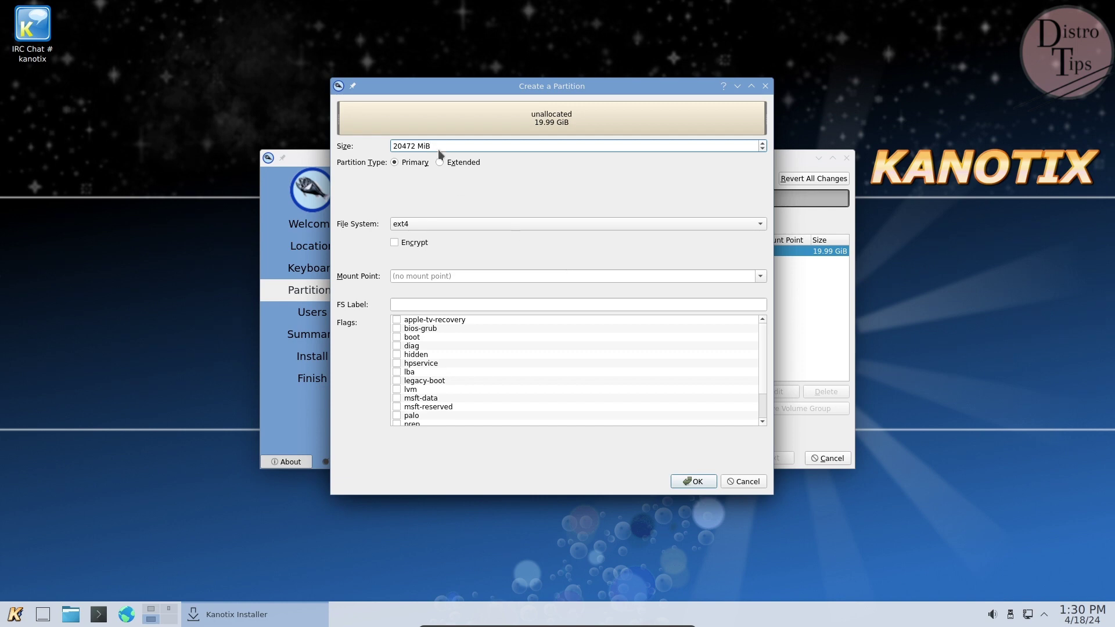
{"action": "type", "text": "1000"}
{"action": "key", "text": "Return"}
{"action": "left_click", "coordinate": [418, 255]}
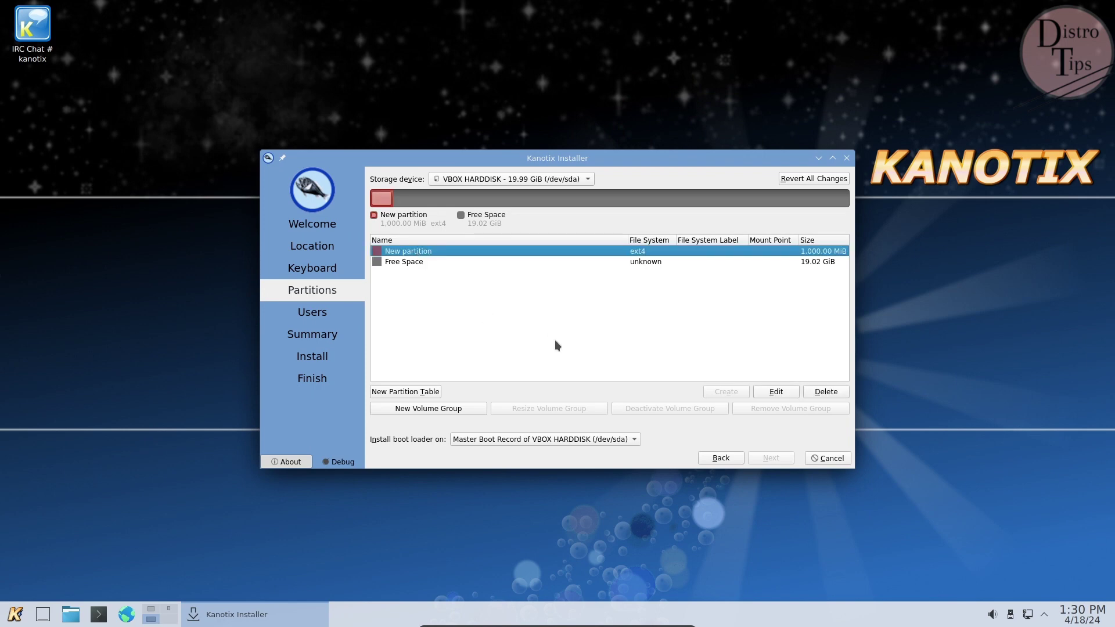
{"action": "left_click", "coordinate": [784, 391]}
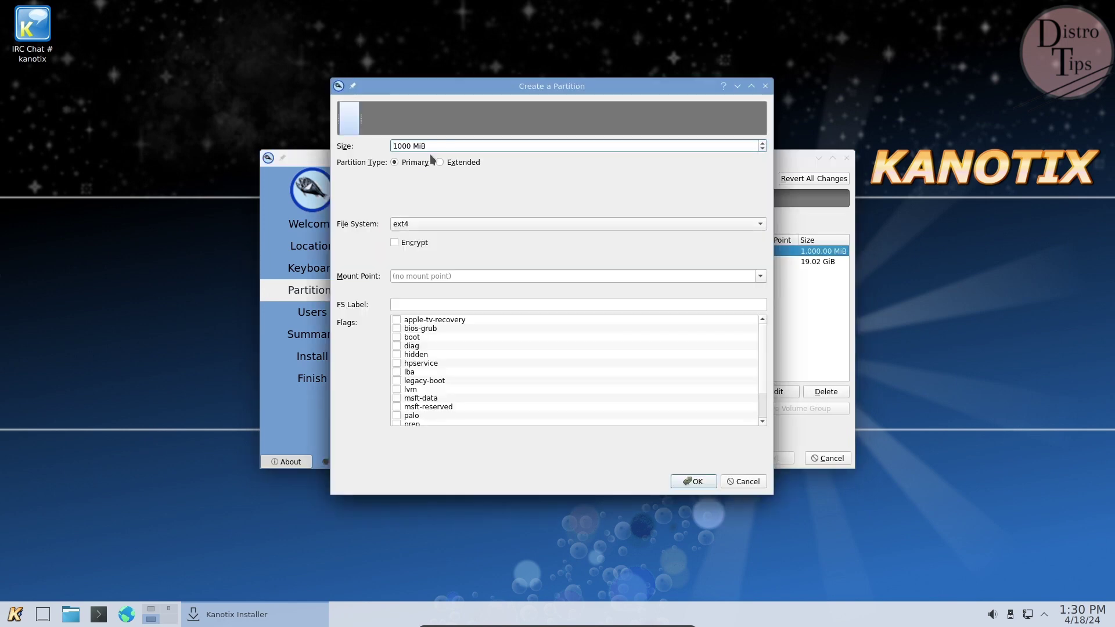
{"action": "left_click", "coordinate": [431, 223]}
{"action": "left_click", "coordinate": [437, 239]}
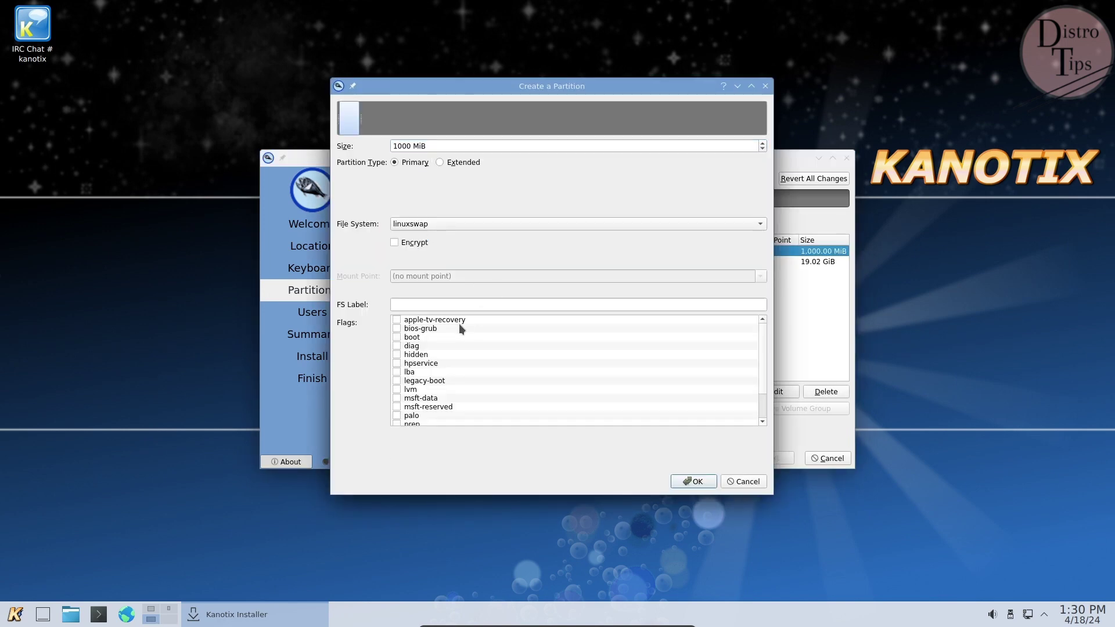
{"action": "scroll", "coordinate": [761, 409], "scroll_direction": "down", "scroll_amount": 2}
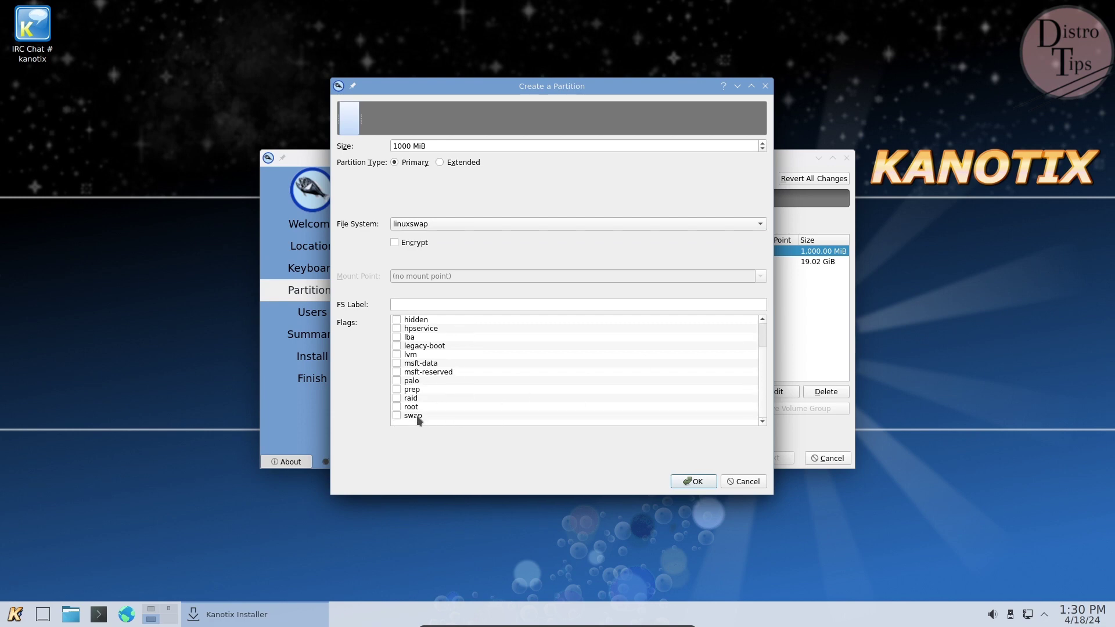
{"action": "left_click", "coordinate": [396, 415]}
{"action": "left_click", "coordinate": [696, 483]}
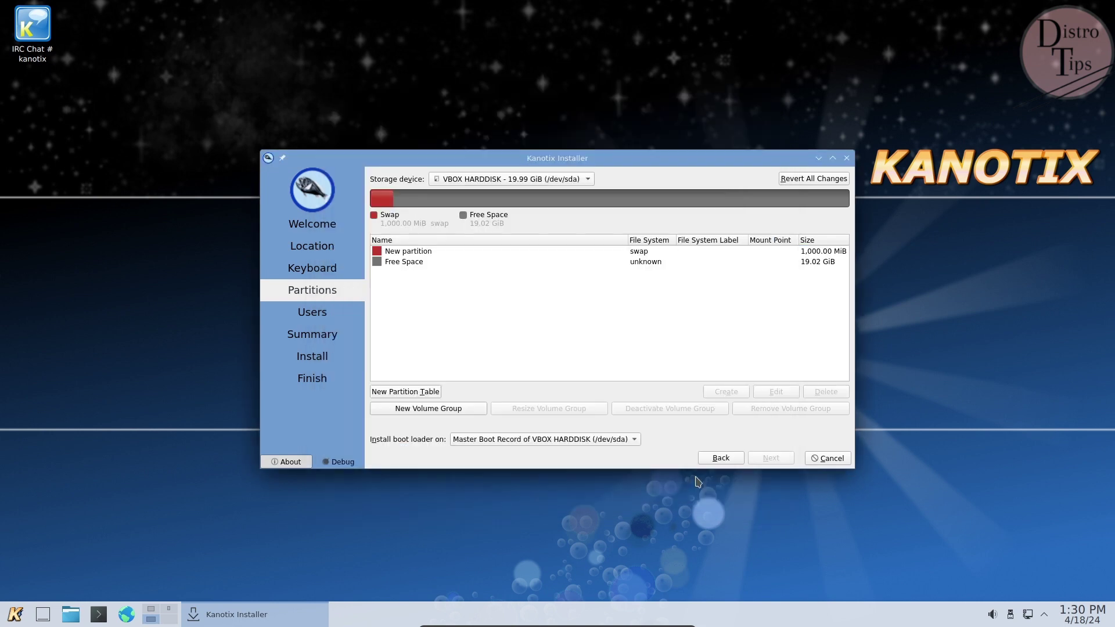
- Create an ext4 partition in the remaining space, mounted at / with root flag and label 'root'
{"action": "left_click", "coordinate": [642, 263]}
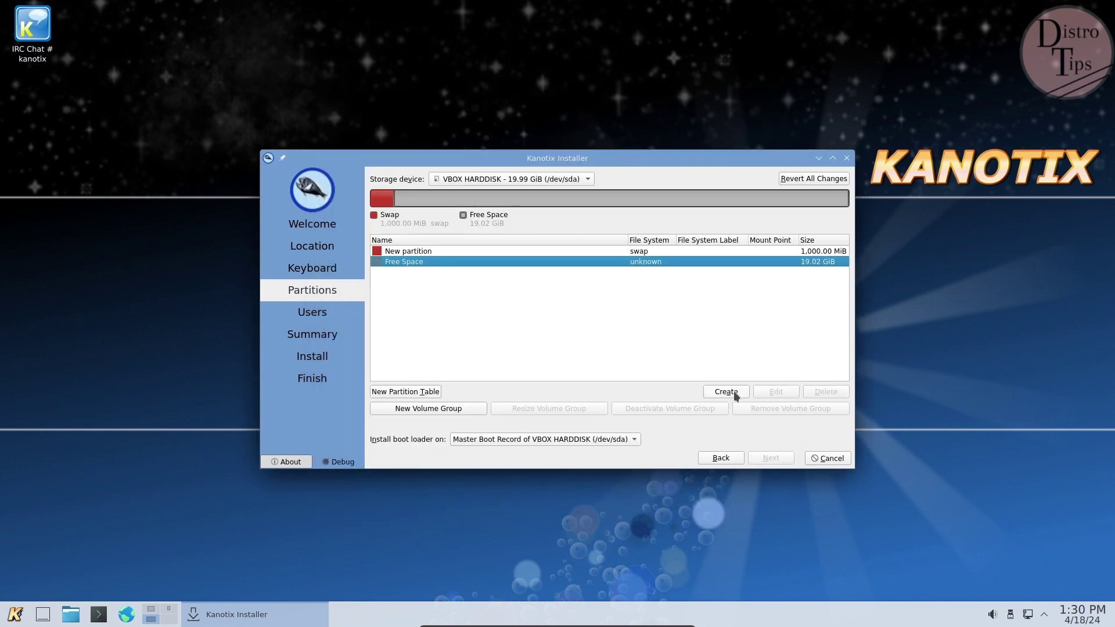
{"action": "left_click", "coordinate": [730, 392]}
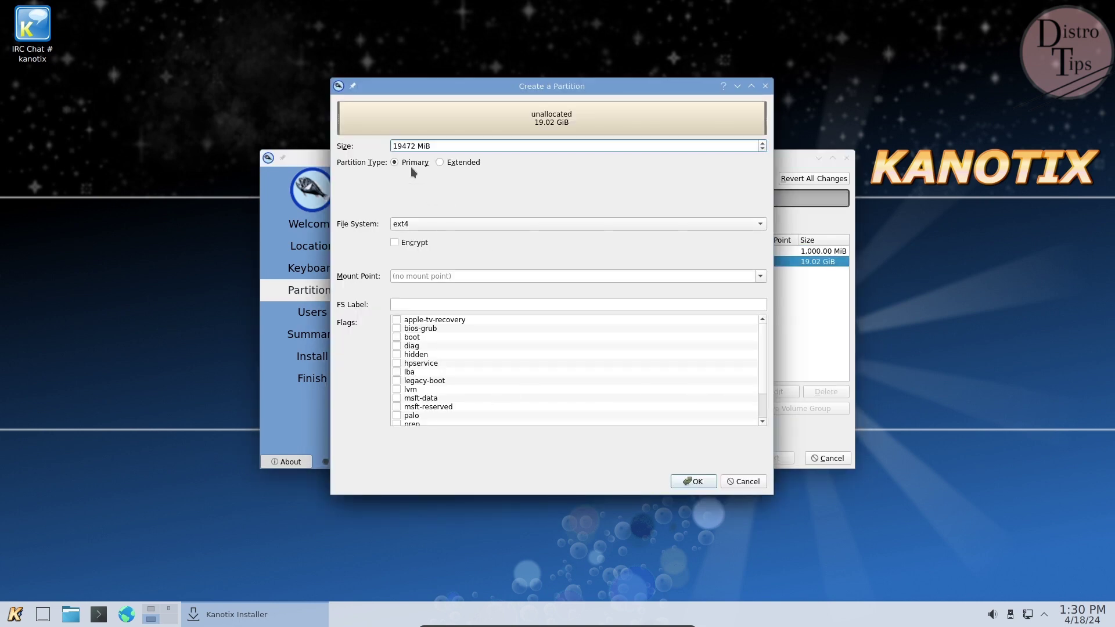
{"action": "left_click", "coordinate": [759, 276]}
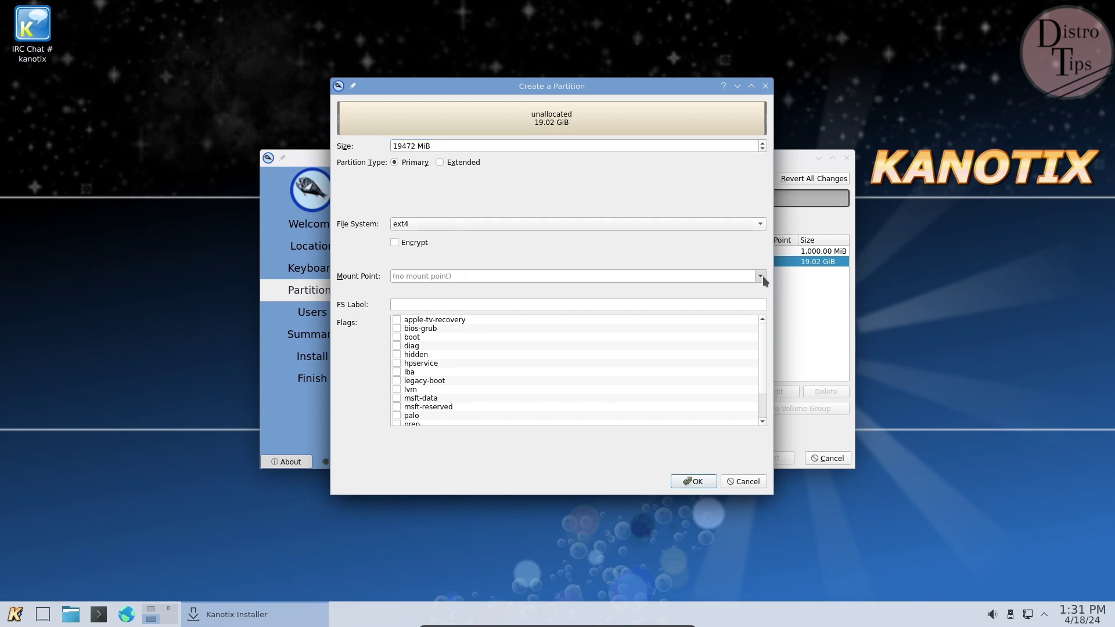
{"action": "left_click", "coordinate": [424, 285]}
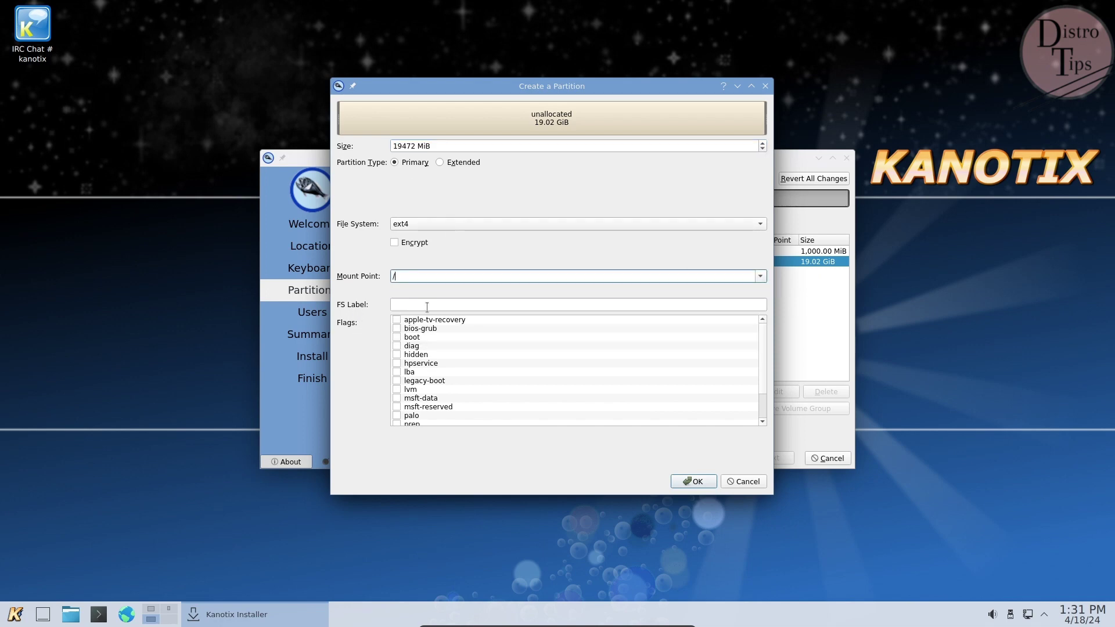
{"action": "key", "text": "Tab"}
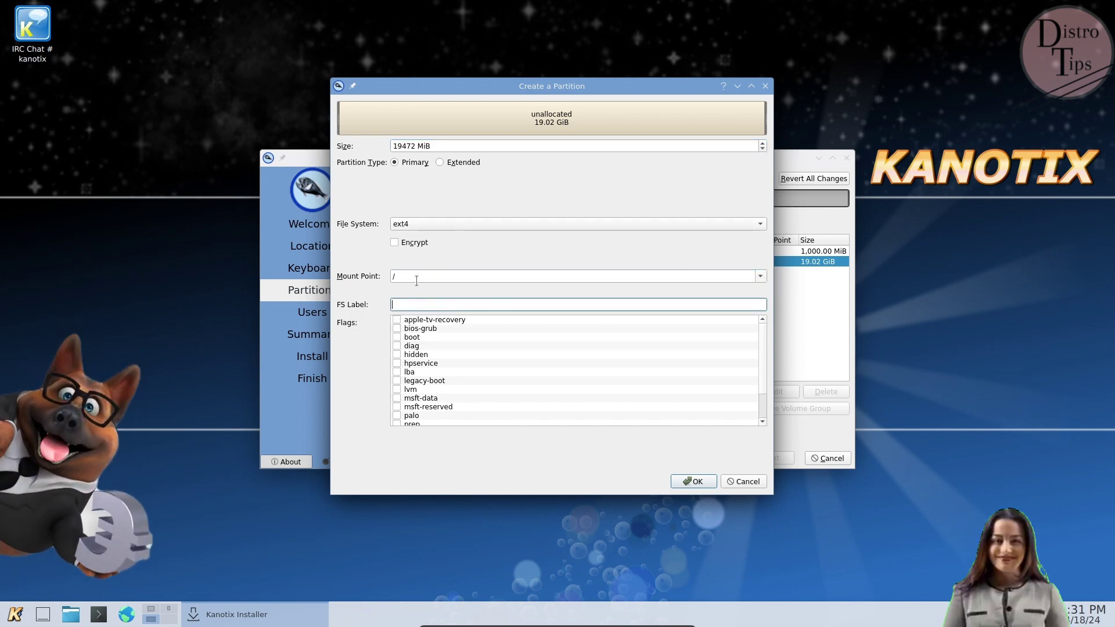
{"action": "left_click", "coordinate": [763, 411]}
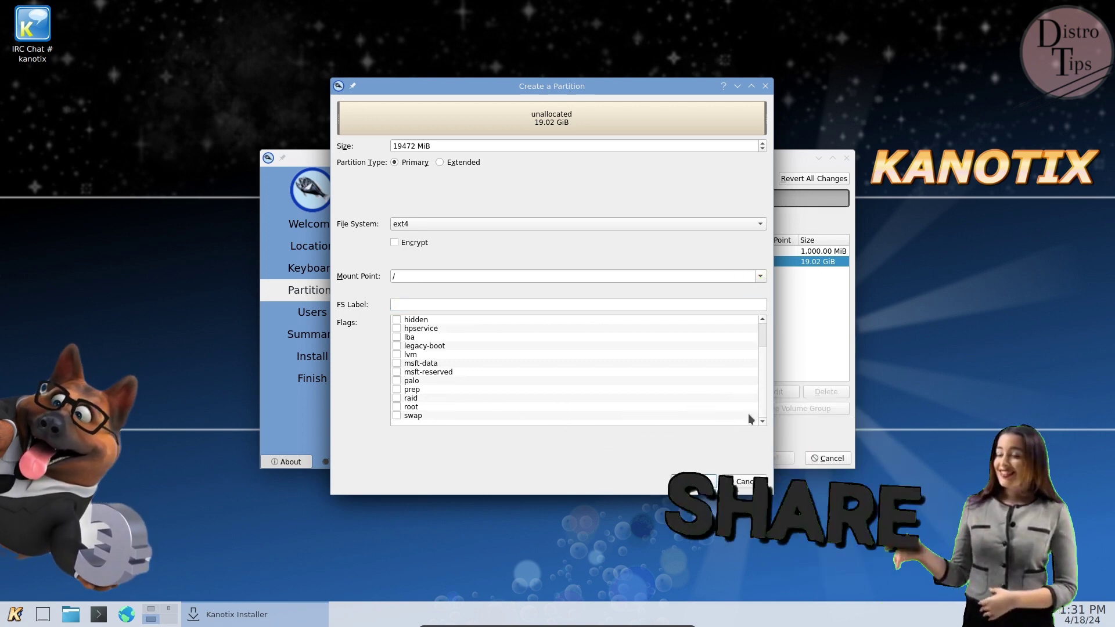
{"action": "left_click", "coordinate": [397, 407]}
{"action": "left_click", "coordinate": [395, 305]}
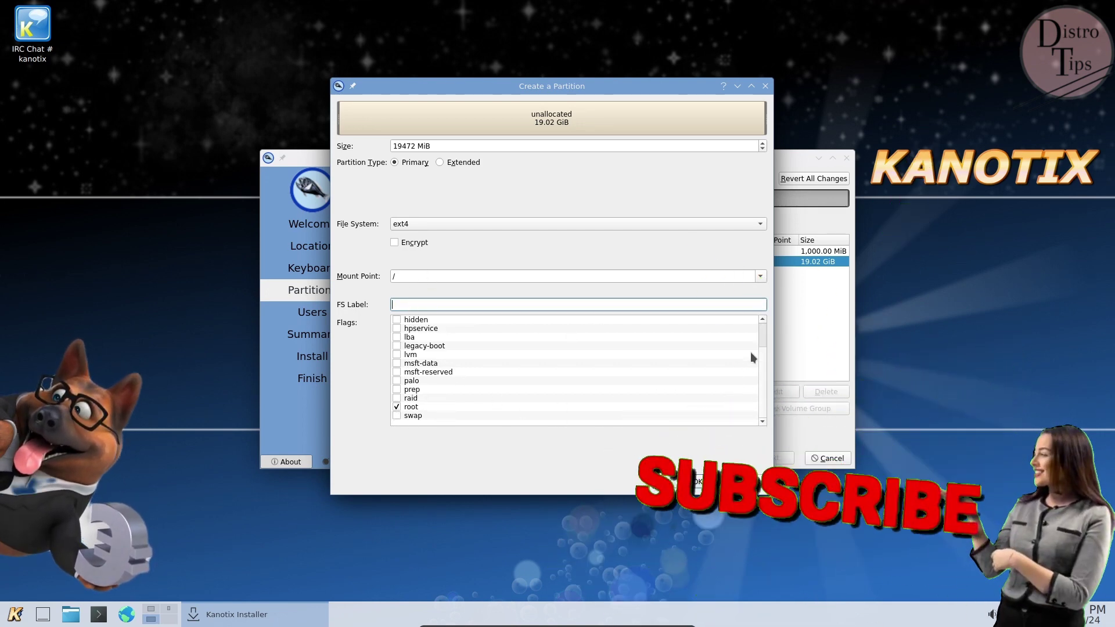
{"action": "type", "text": "root"}
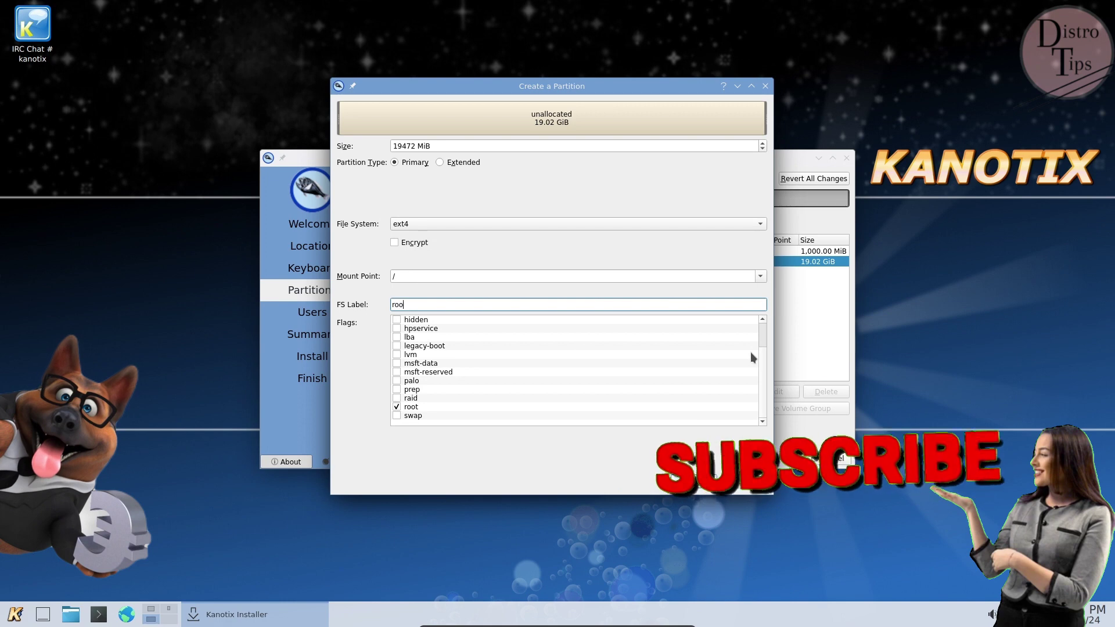
{"action": "left_click", "coordinate": [709, 484]}
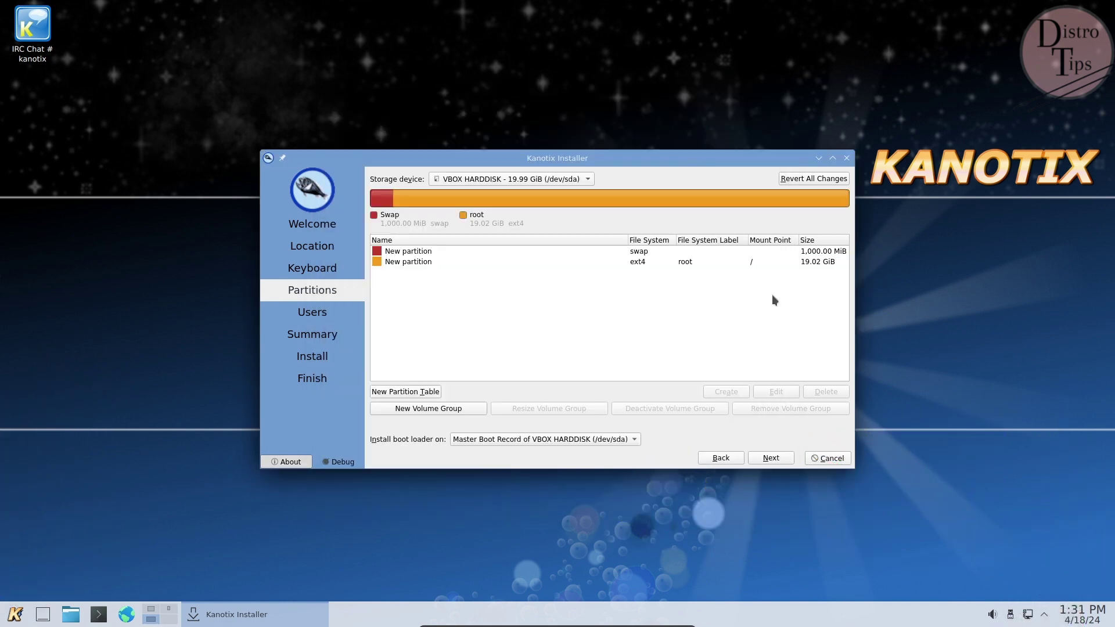
- Dismiss the GPT notice, fill in the user account with a shared administrator password, and start installing
{"action": "left_click", "coordinate": [772, 459]}
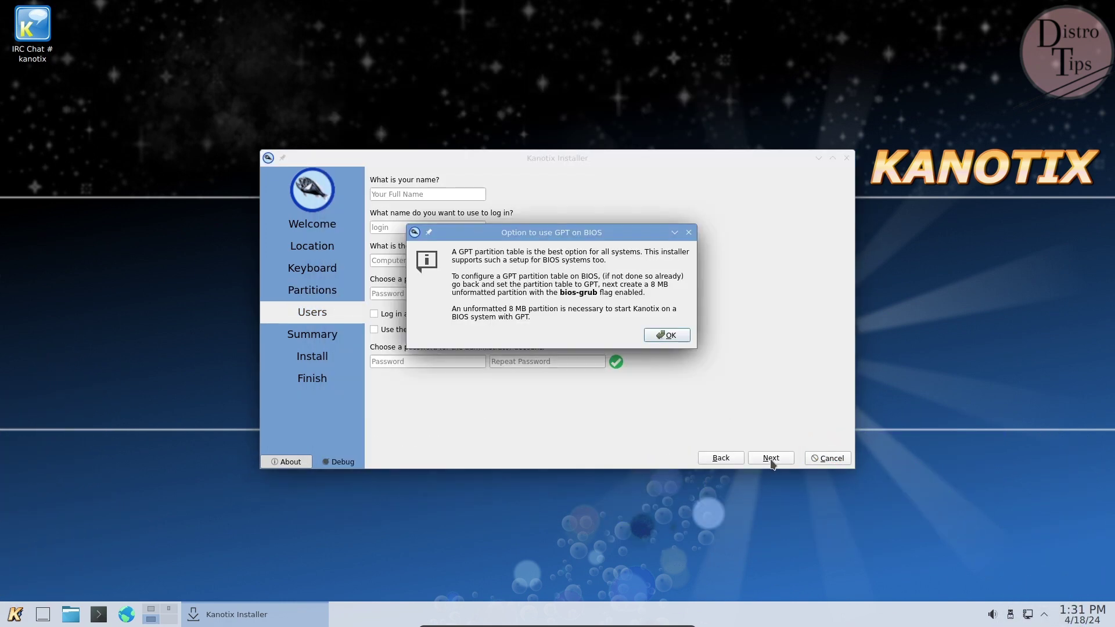
{"action": "left_click", "coordinate": [667, 335]}
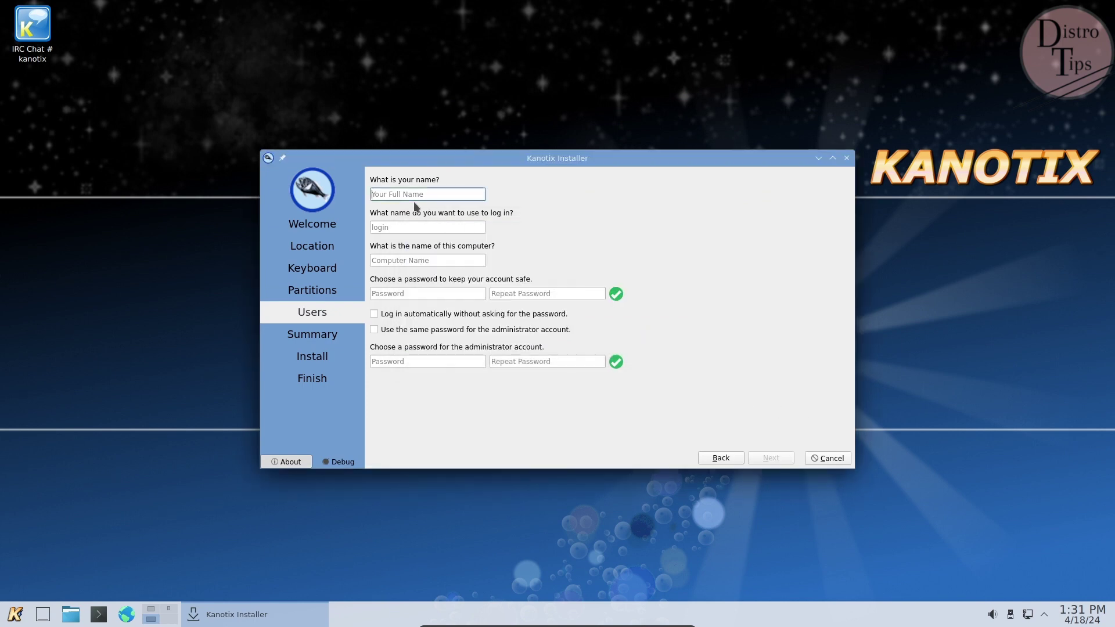
{"action": "type", "text": "distrotips"}
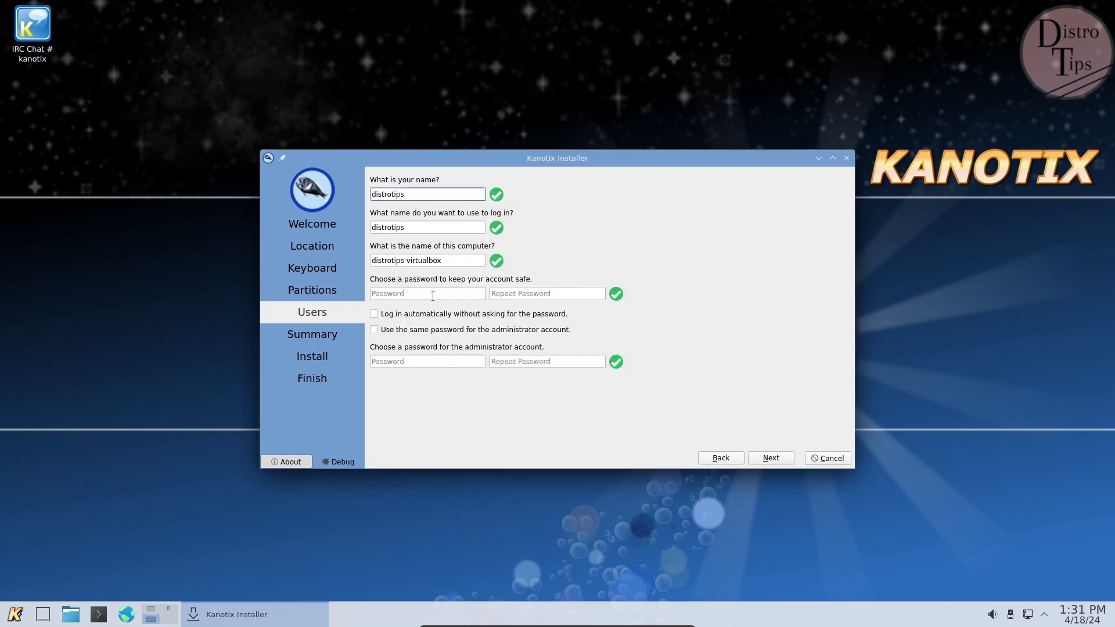
{"action": "left_click", "coordinate": [433, 295]}
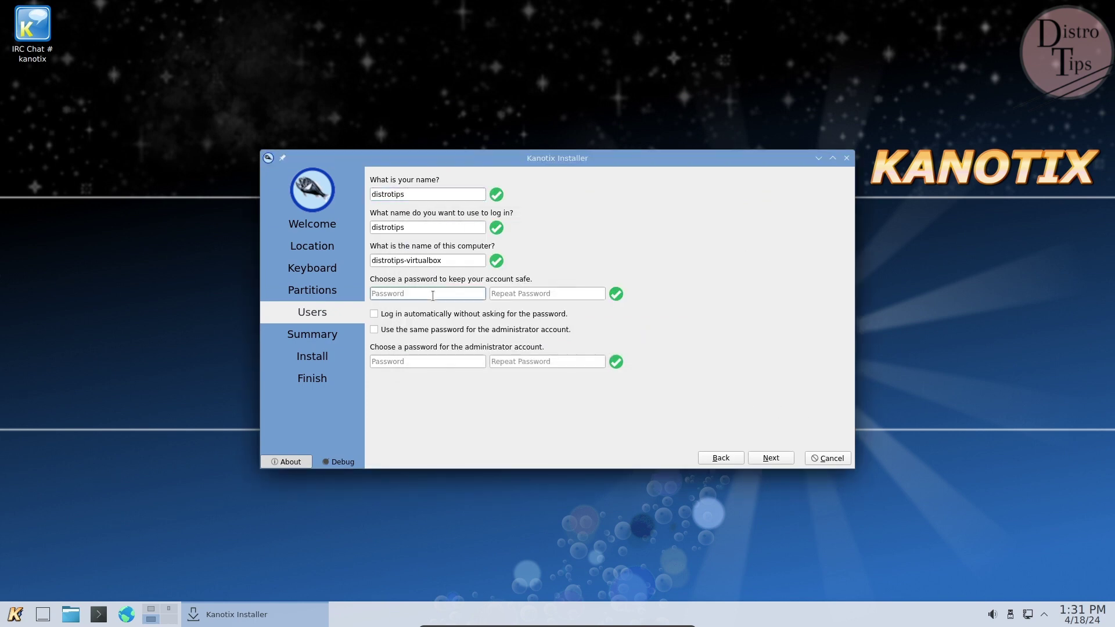
{"action": "type", "text": "d"}
{"action": "key", "text": "Tab"}
{"action": "type", "text": "d"}
{"action": "left_click", "coordinate": [374, 330]}
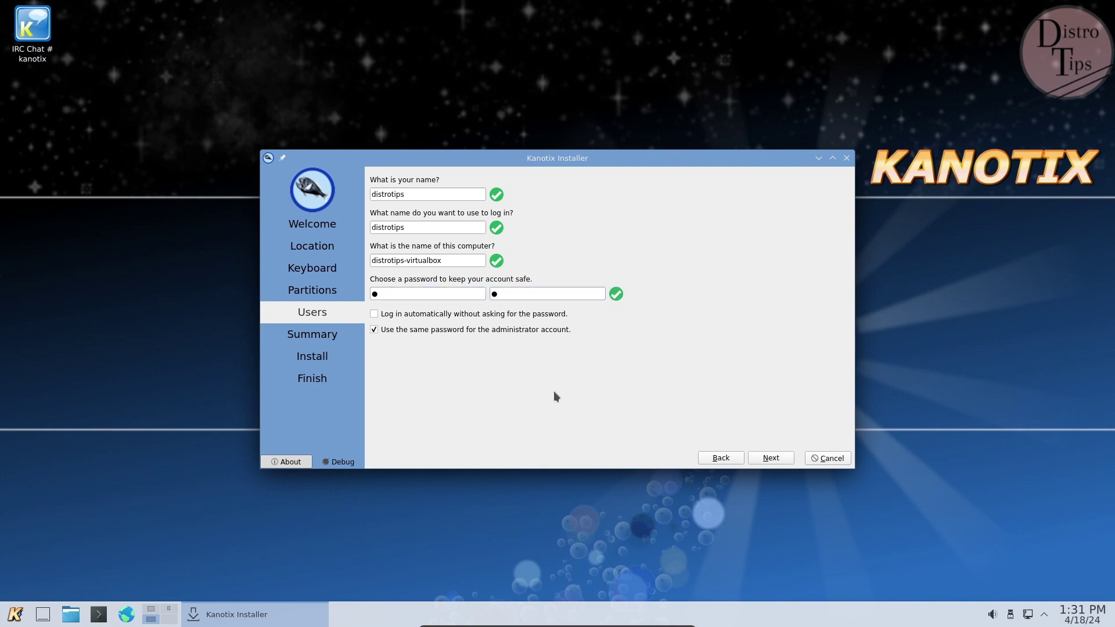
{"action": "left_click", "coordinate": [771, 458]}
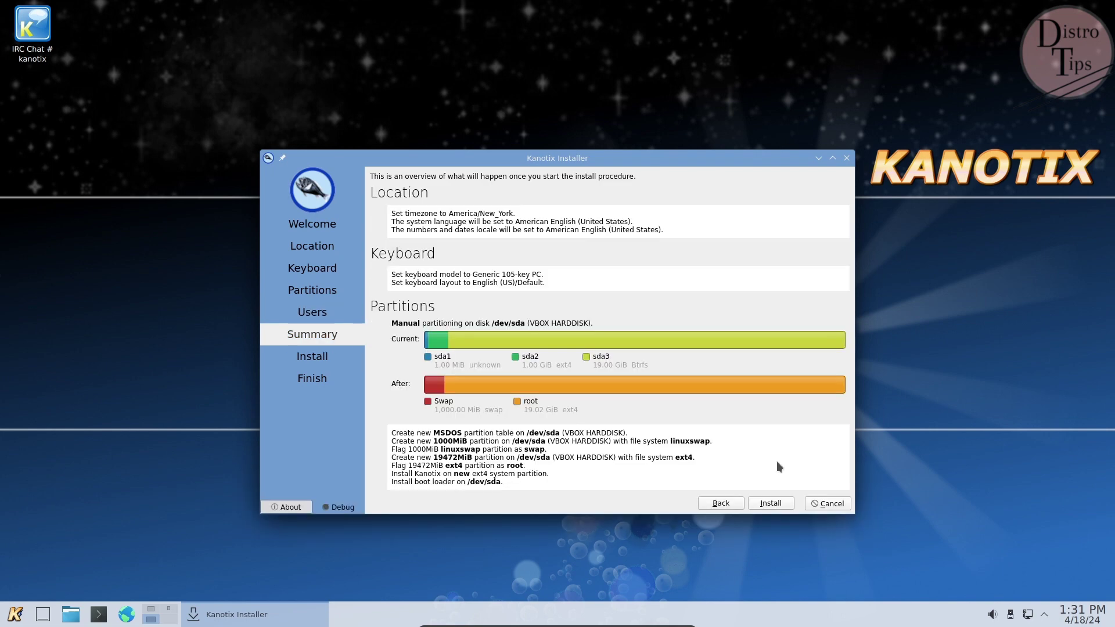
{"action": "left_click", "coordinate": [780, 509]}
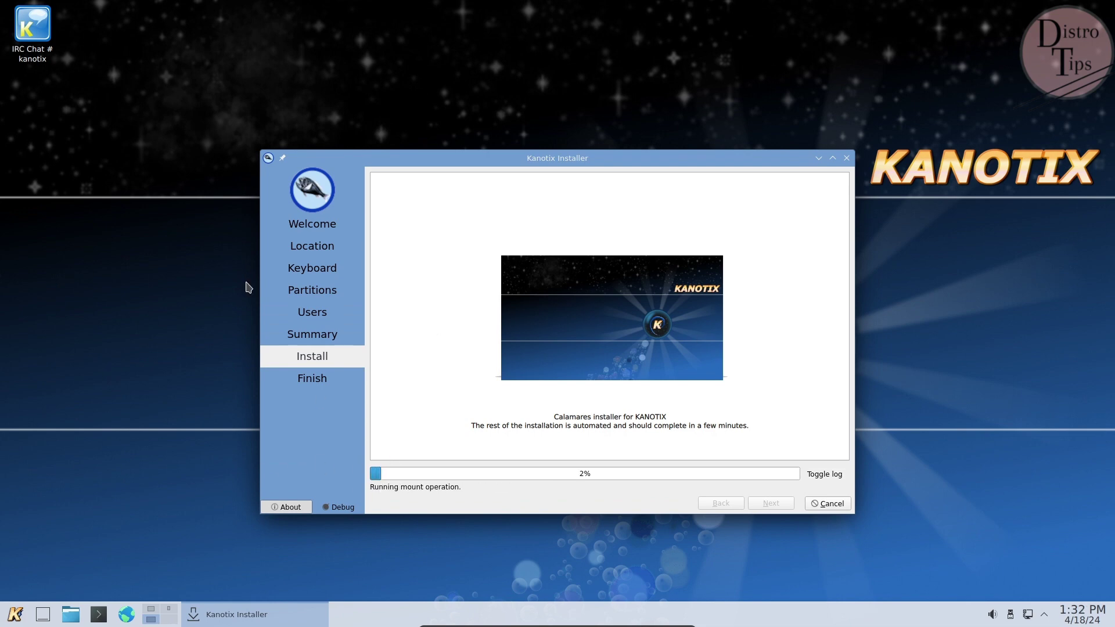
- Close the KCalc window and the Dolphin Search window on their desktops
{"action": "key", "text": "super+w"}
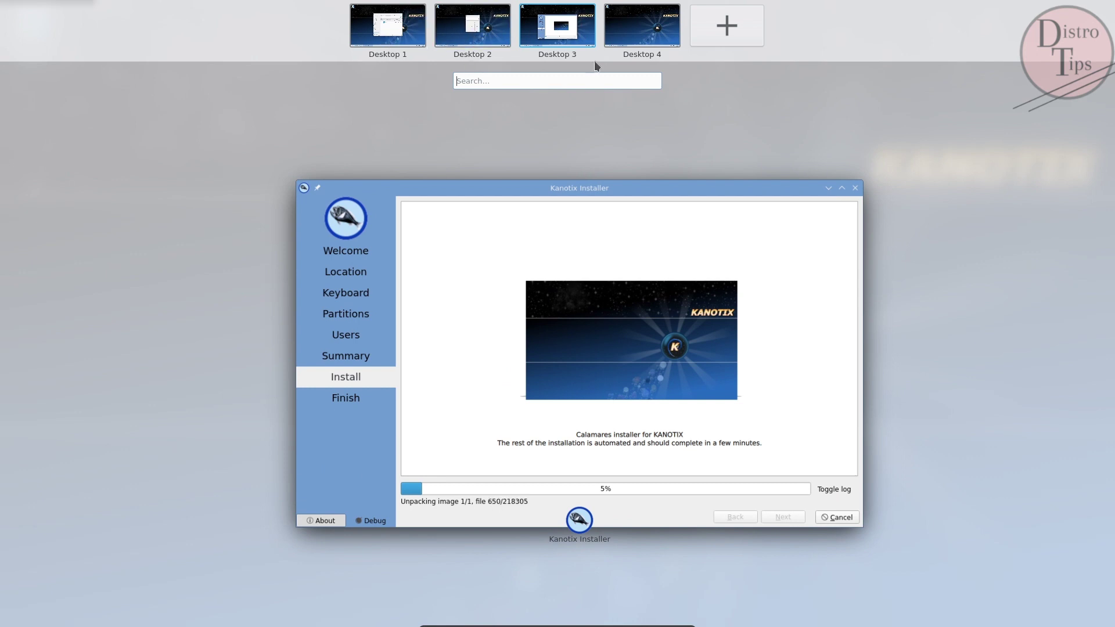
{"action": "left_click", "coordinate": [499, 38]}
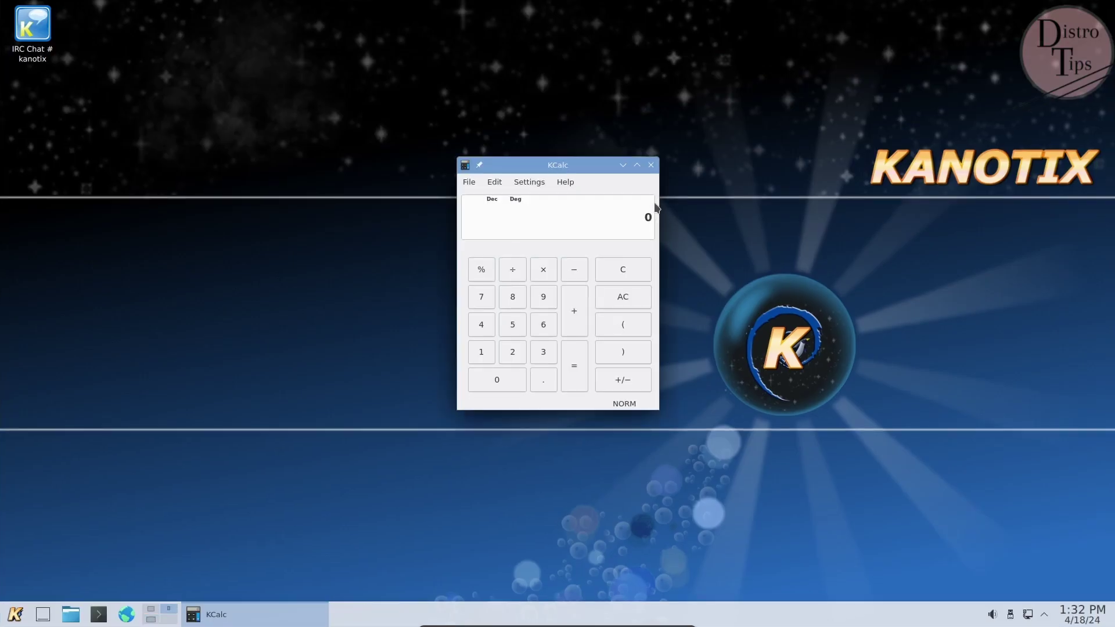
{"action": "left_click", "coordinate": [651, 167]}
{"action": "left_click", "coordinate": [150, 617]}
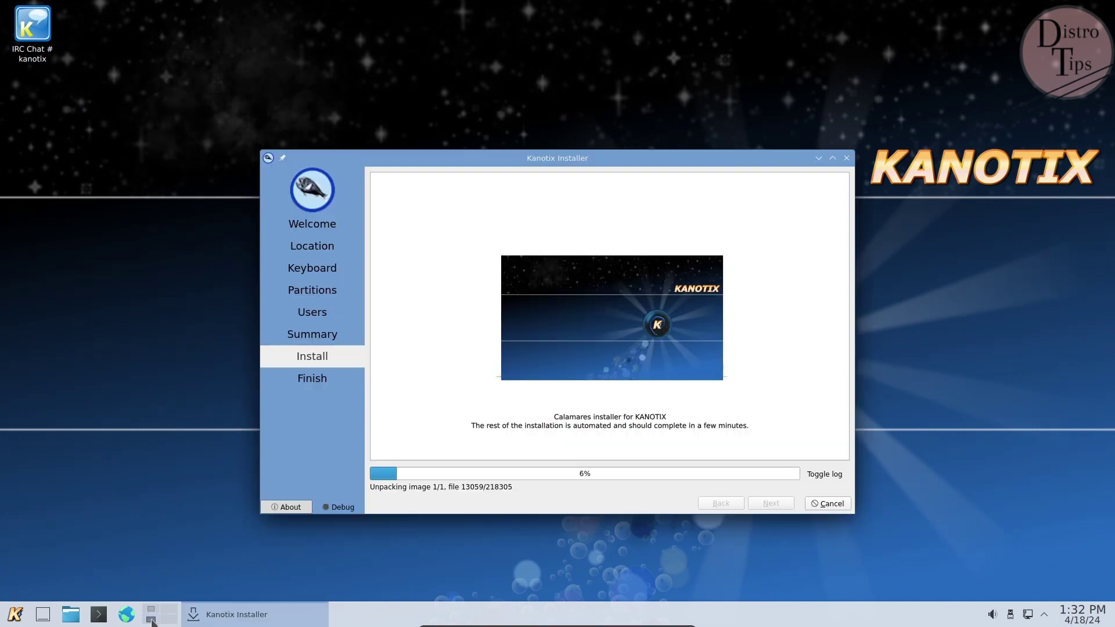
{"action": "left_click", "coordinate": [152, 608]}
{"action": "left_click", "coordinate": [770, 141]}
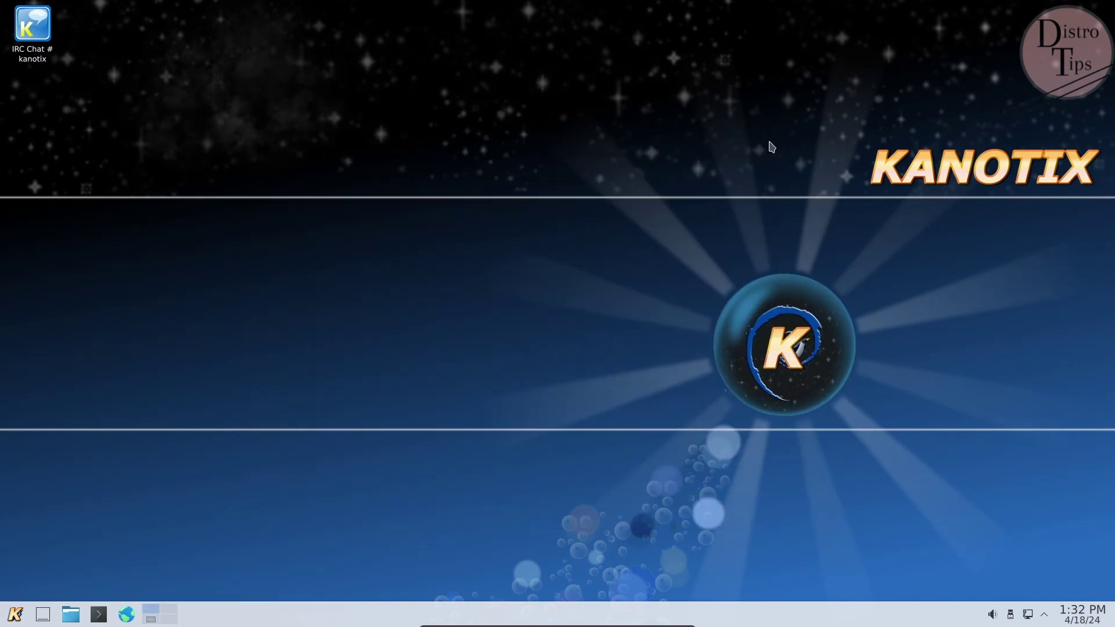
- Open and dismiss the desktop context menu, then launch the kanotix IRC Chat
{"action": "right_click", "coordinate": [462, 238]}
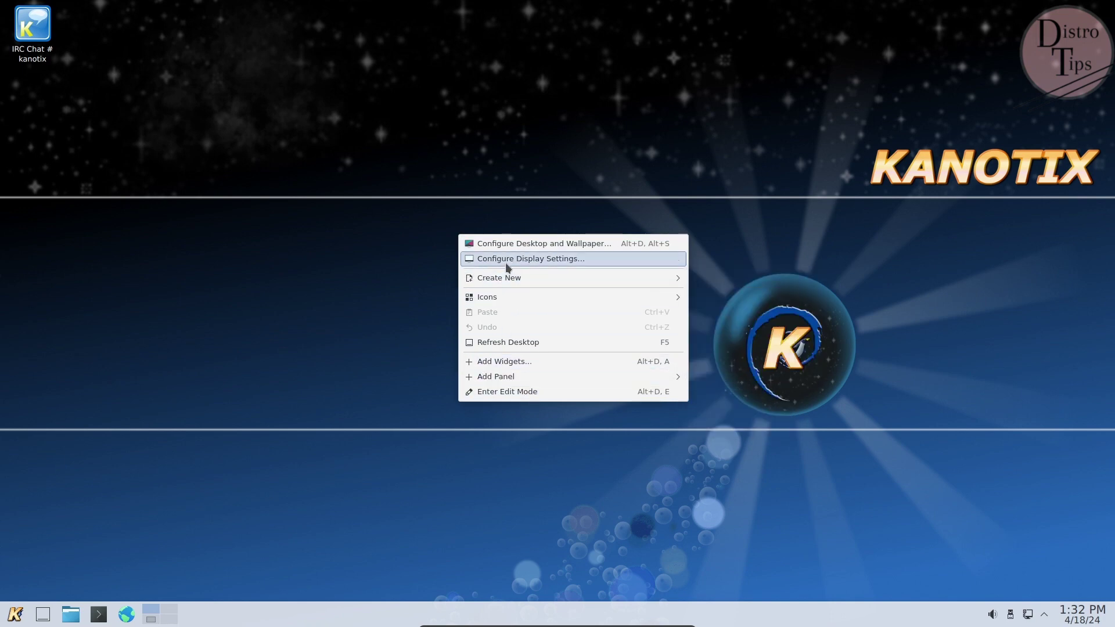
{"action": "left_click", "coordinate": [524, 172]}
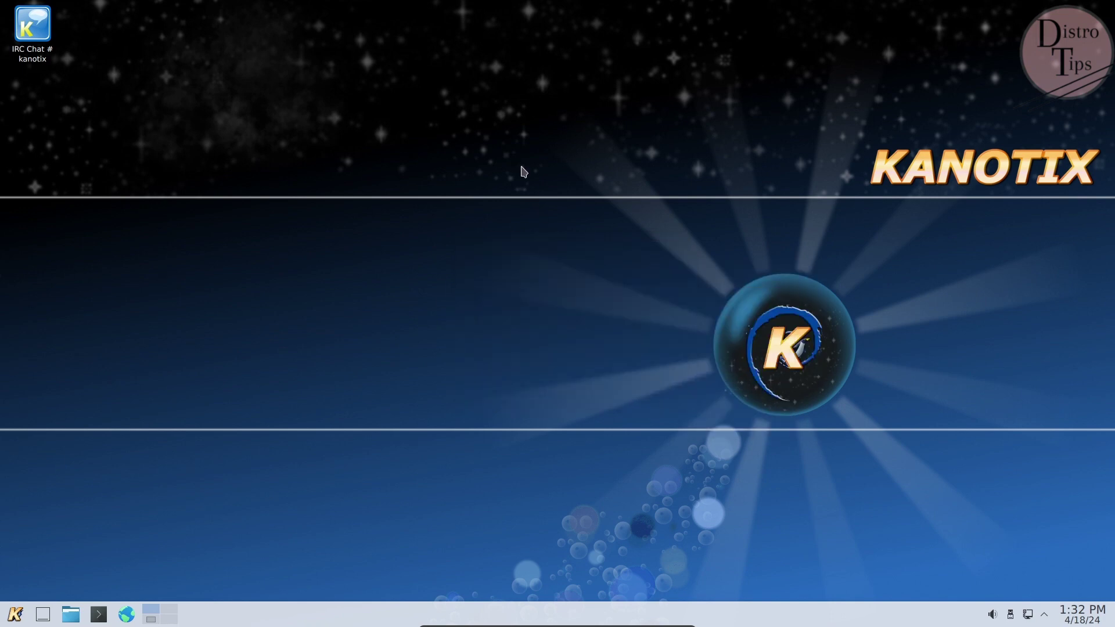
{"action": "left_click", "coordinate": [37, 26]}
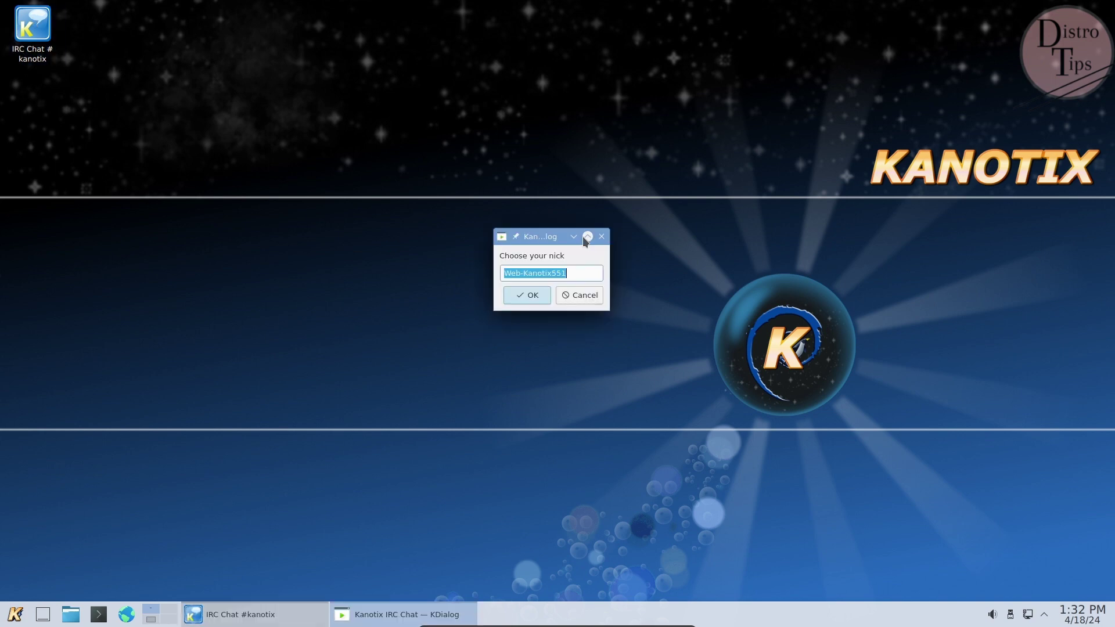
- Connect with the suggested nickname, then browse the About Konversation tabs and close it
{"action": "left_click", "coordinate": [541, 297]}
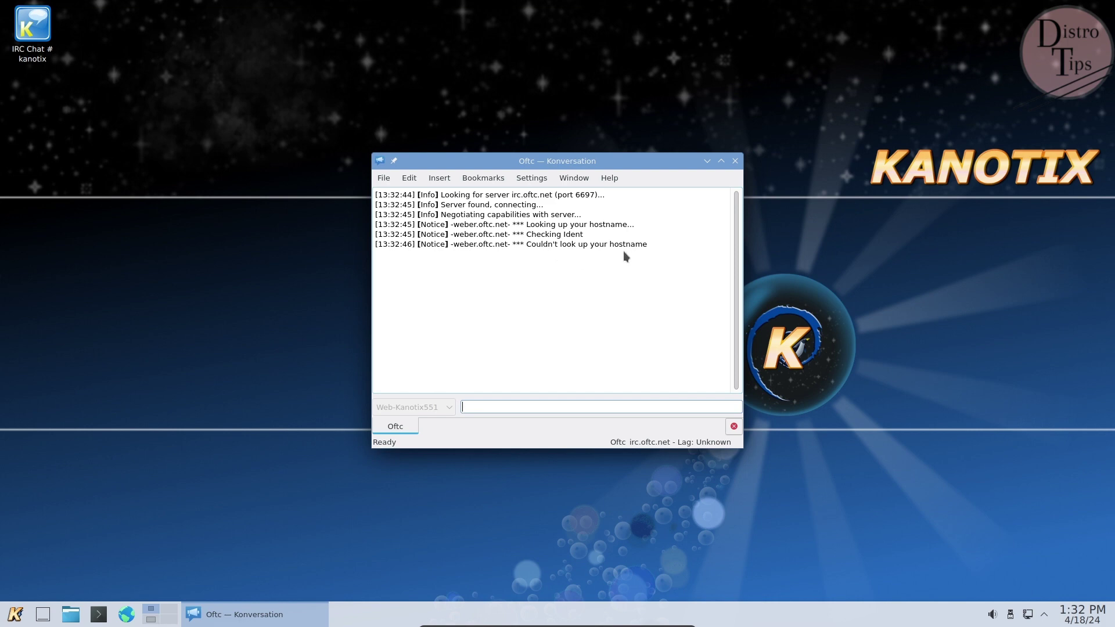
{"action": "left_click", "coordinate": [607, 179]}
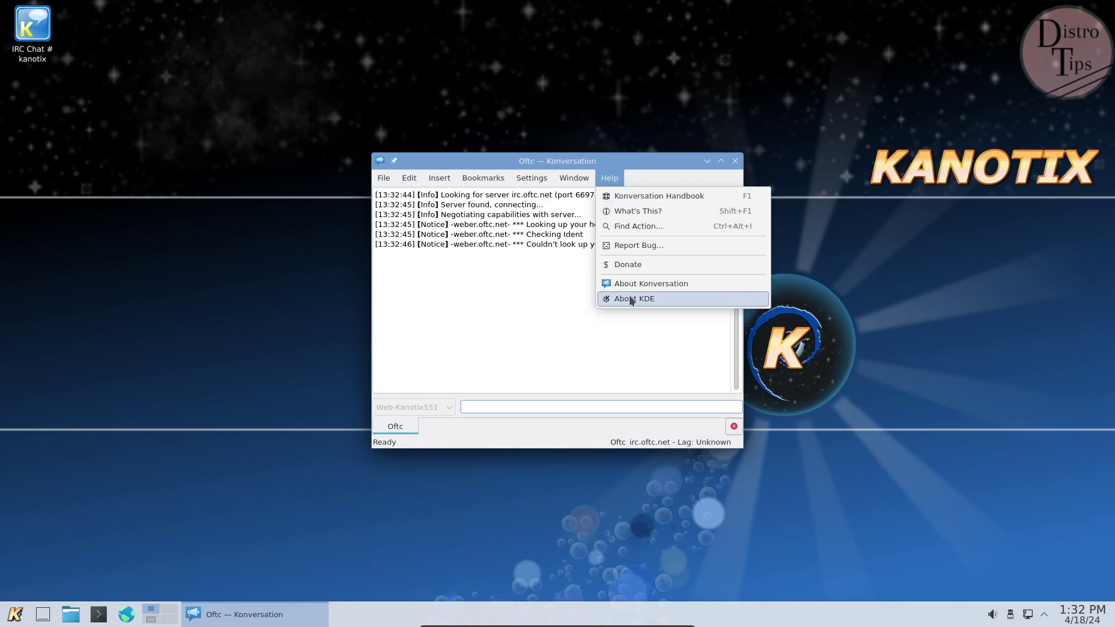
{"action": "left_click", "coordinate": [635, 284]}
{"action": "left_click_drag", "start_coordinate": [534, 207], "coordinate": [329, 198]}
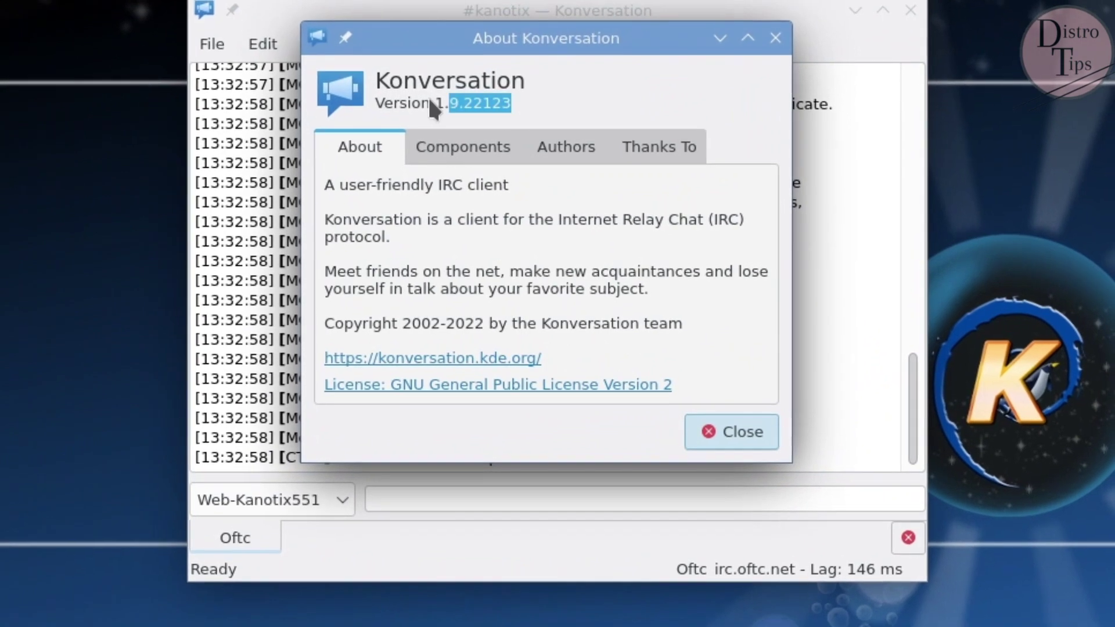
{"action": "left_click", "coordinate": [430, 152]}
{"action": "left_click_drag", "start_coordinate": [596, 299], "coordinate": [333, 284]}
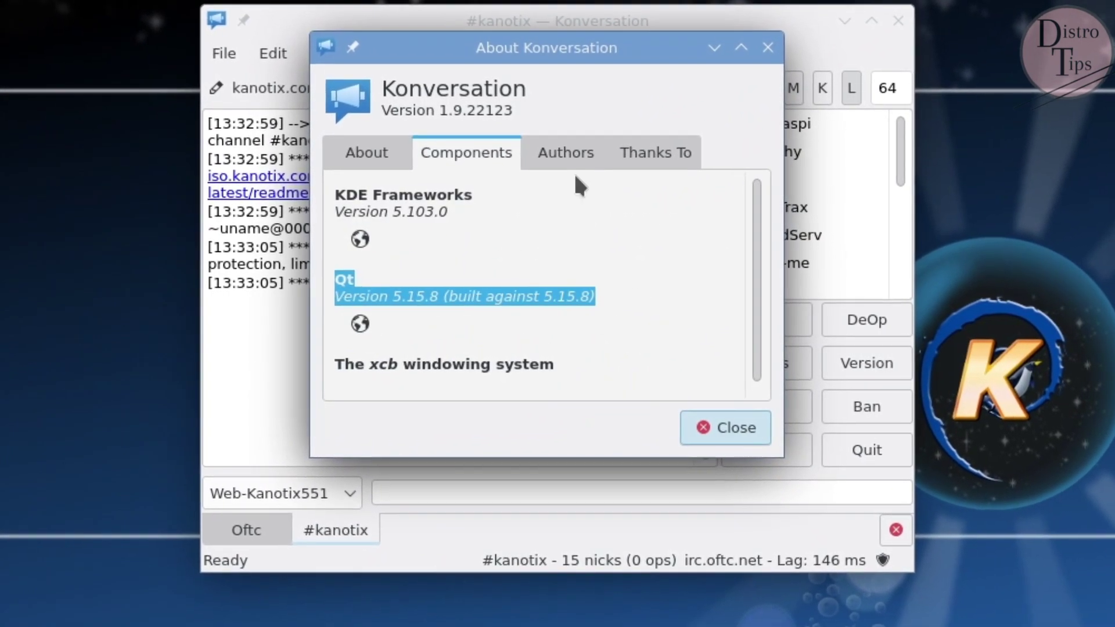
{"action": "left_click", "coordinate": [566, 154]}
{"action": "scroll", "coordinate": [568, 291], "scroll_direction": "down", "scroll_amount": 2}
{"action": "left_click", "coordinate": [673, 158]}
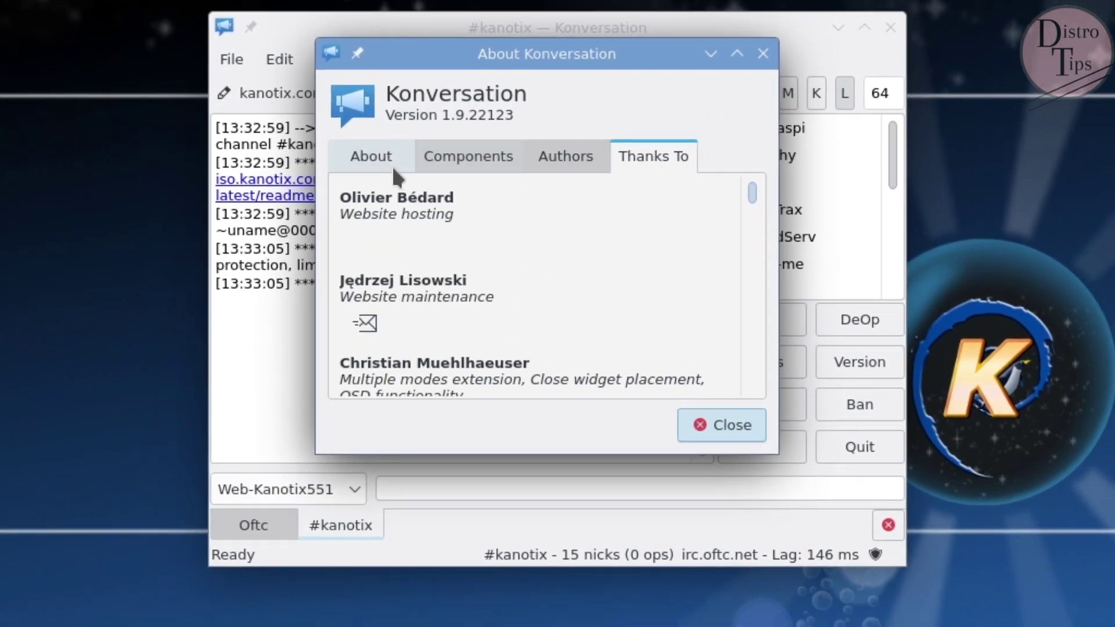
{"action": "left_click", "coordinate": [362, 148]}
{"action": "left_click", "coordinate": [730, 431]}
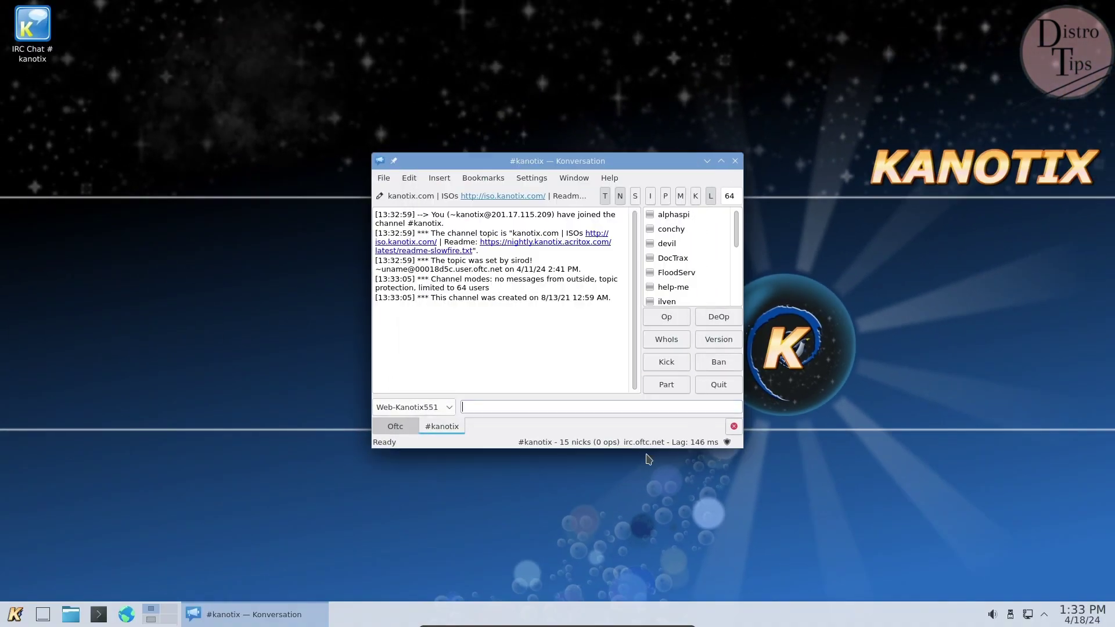
- Browse the Configure Konversation settings pages and close them without changes
{"action": "left_click", "coordinate": [572, 181]}
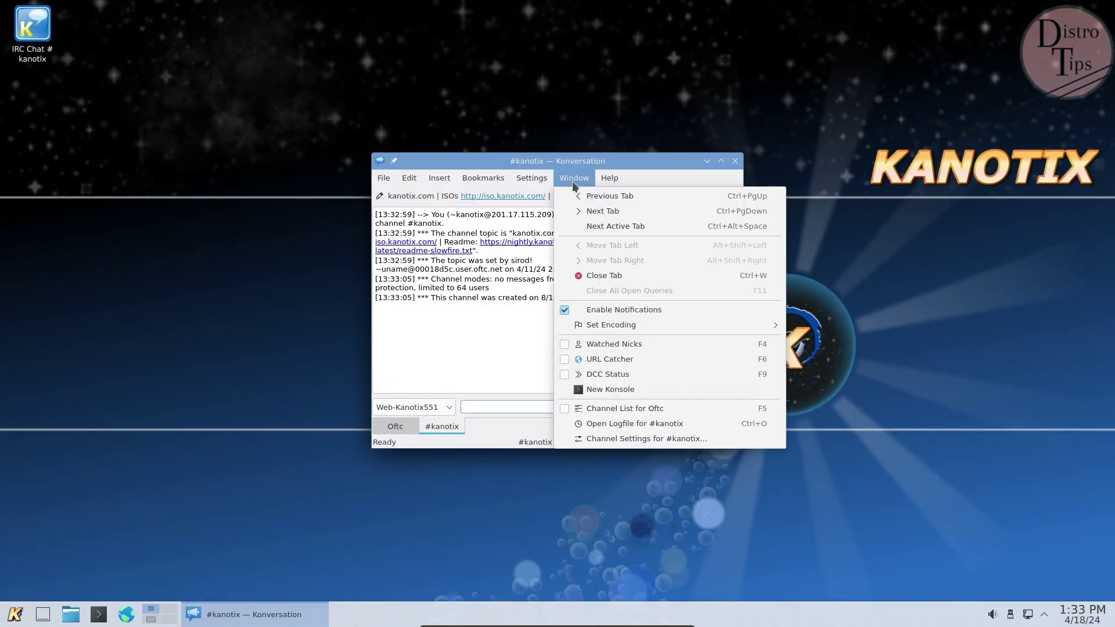
{"action": "left_click", "coordinate": [528, 180]}
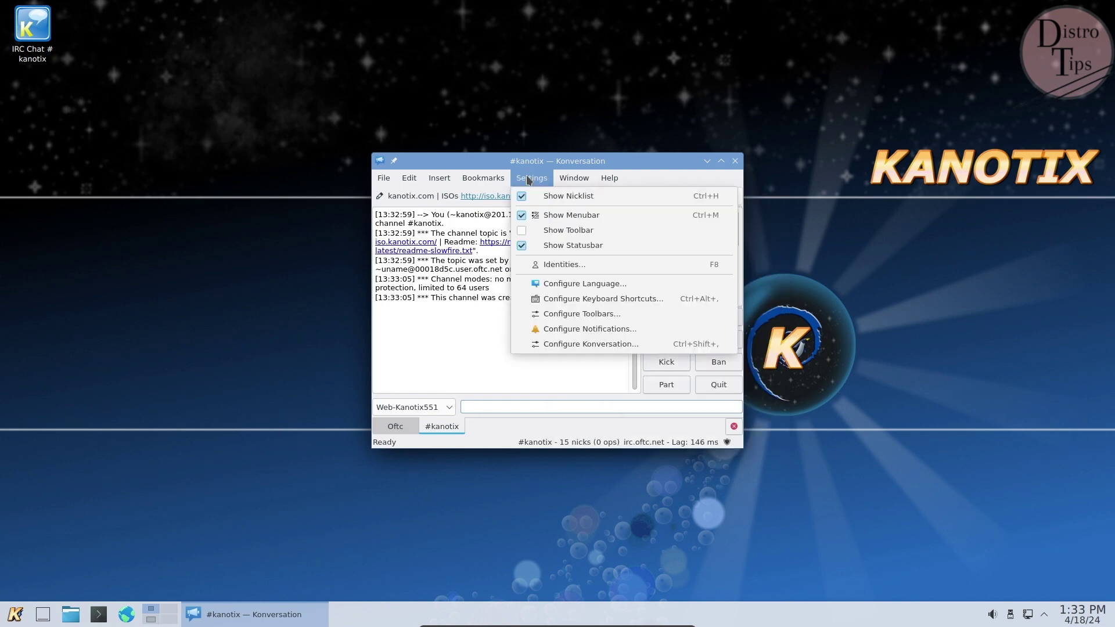
{"action": "left_click", "coordinate": [584, 343]}
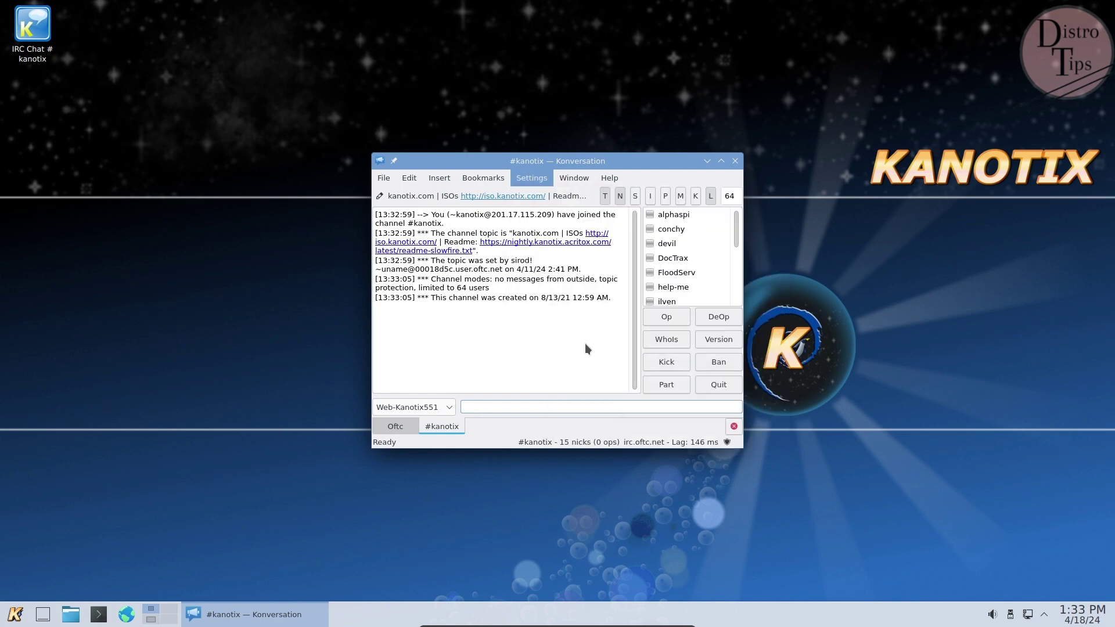
{"action": "left_click", "coordinate": [361, 299]}
{"action": "left_click", "coordinate": [364, 287]}
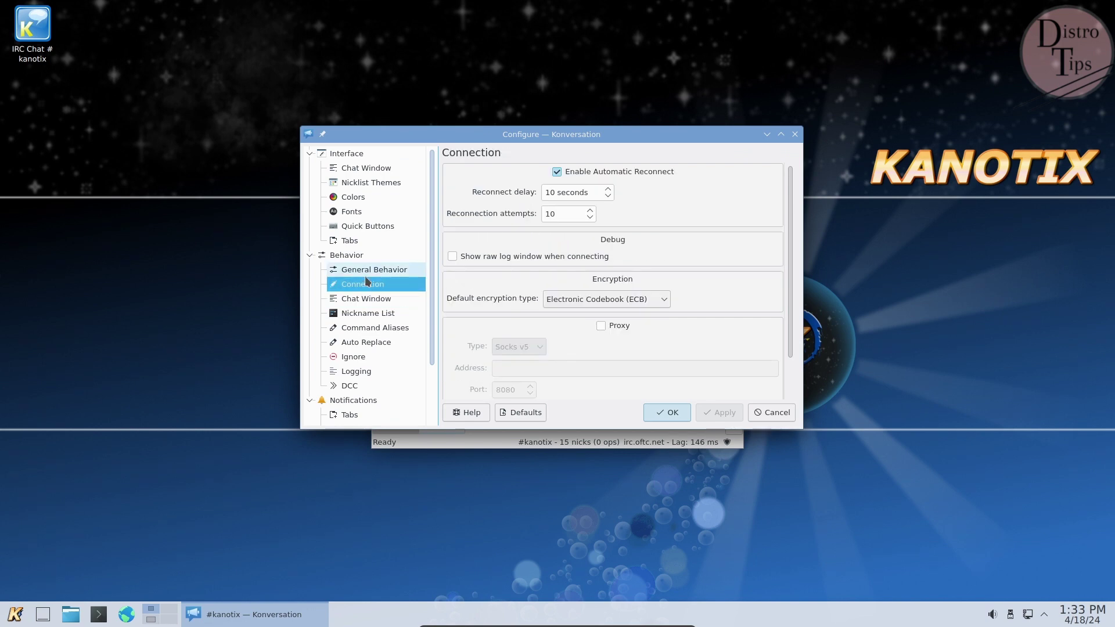
{"action": "left_click", "coordinate": [366, 272]}
{"action": "left_click", "coordinate": [354, 168]}
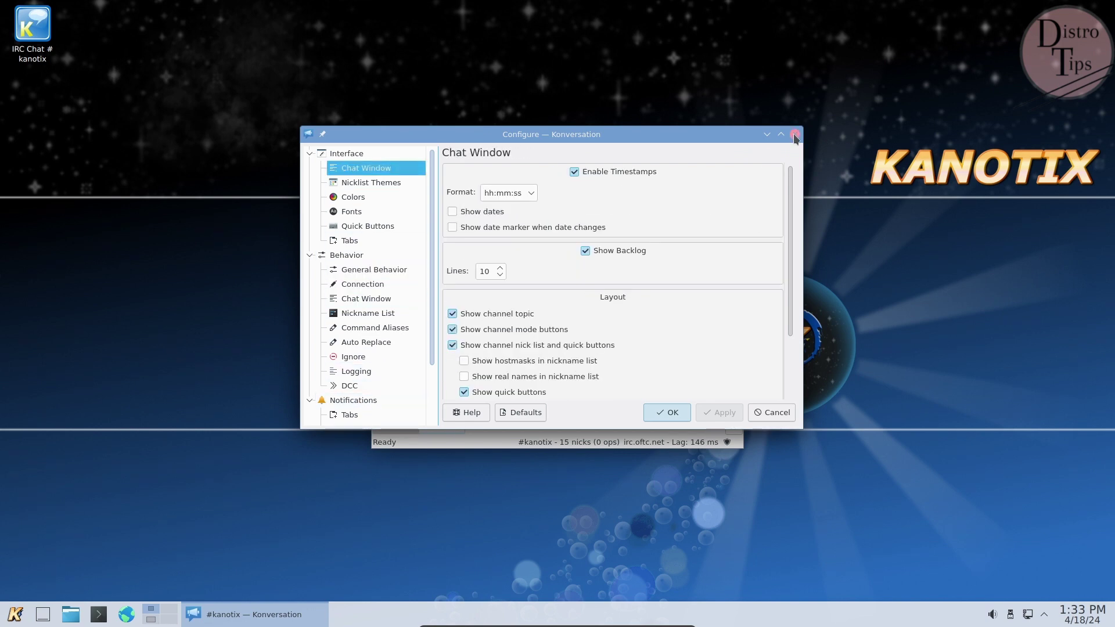
{"action": "left_click", "coordinate": [794, 135]}
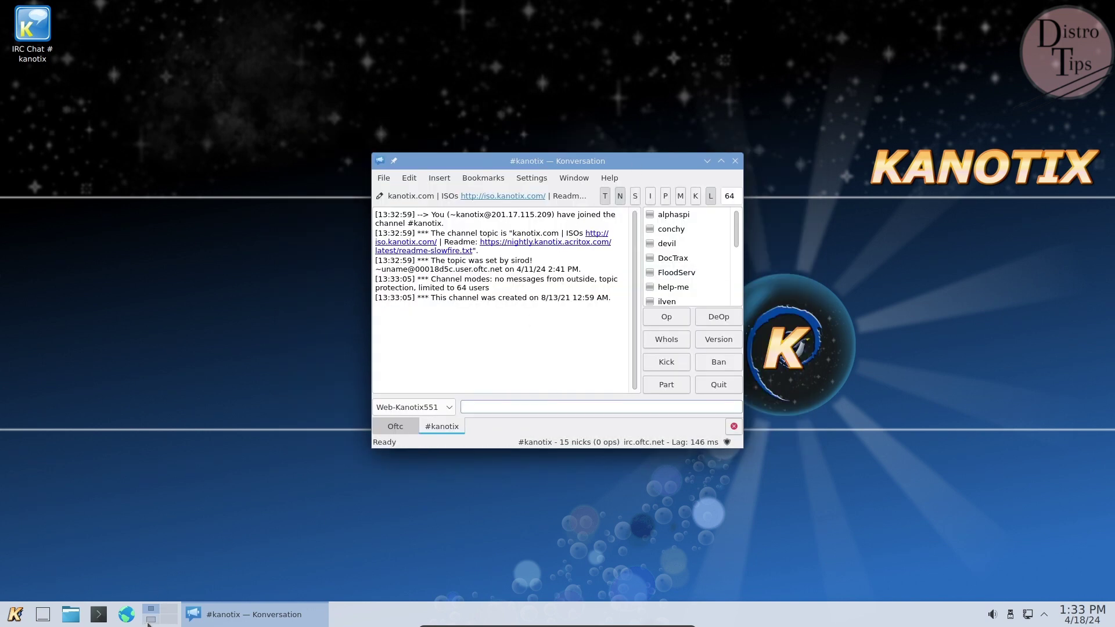
{"action": "left_click", "coordinate": [151, 619]}
- Cancel the running installation and close Konversation to the system tray
{"action": "left_click", "coordinate": [827, 503]}
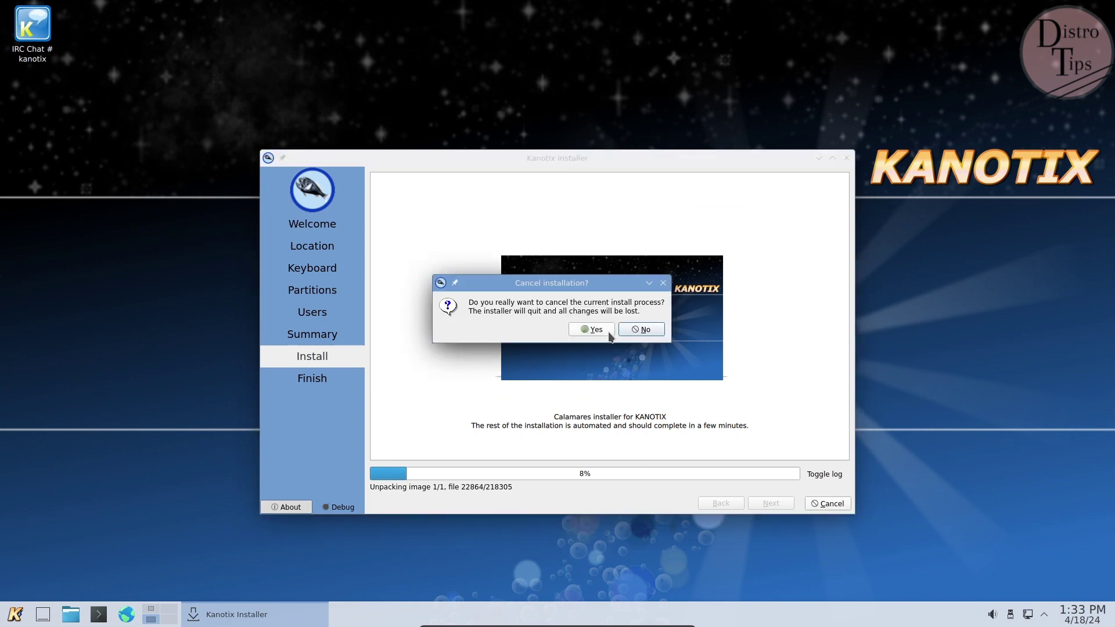
{"action": "left_click", "coordinate": [609, 334]}
{"action": "left_click", "coordinate": [146, 614]}
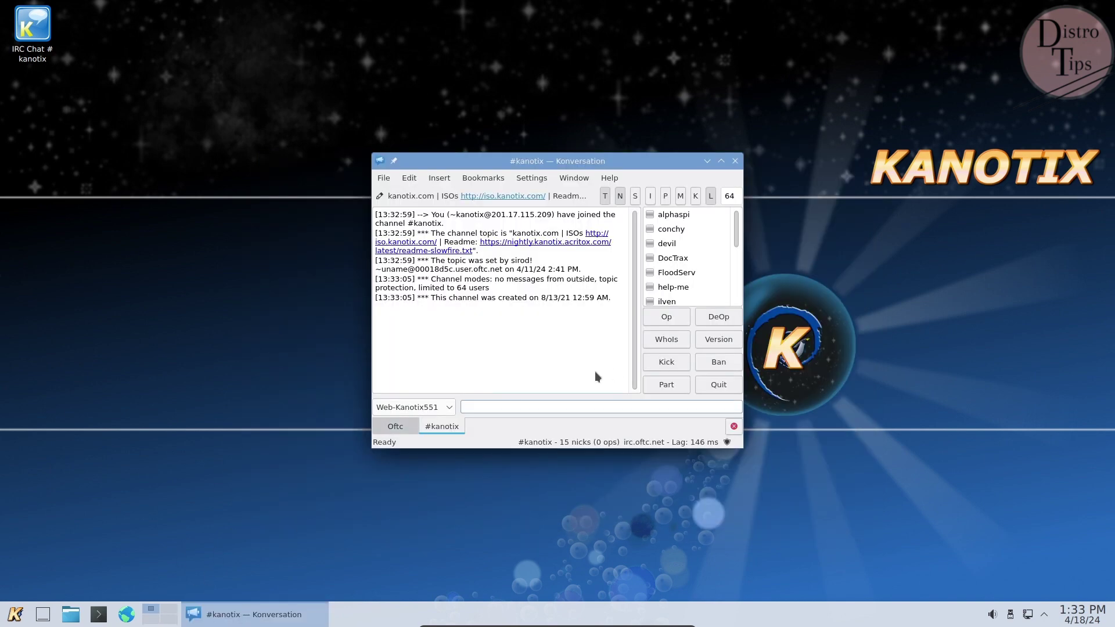
{"action": "left_click", "coordinate": [735, 161]}
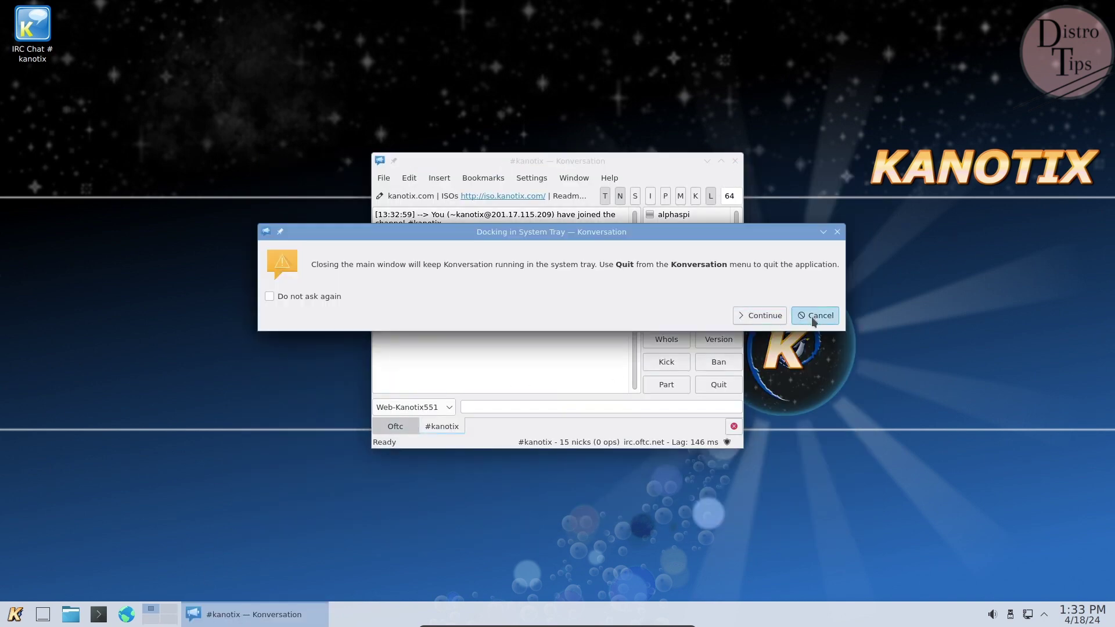
{"action": "left_click", "coordinate": [816, 315]}
{"action": "left_click", "coordinate": [735, 162]}
{"action": "left_click", "coordinate": [757, 315]}
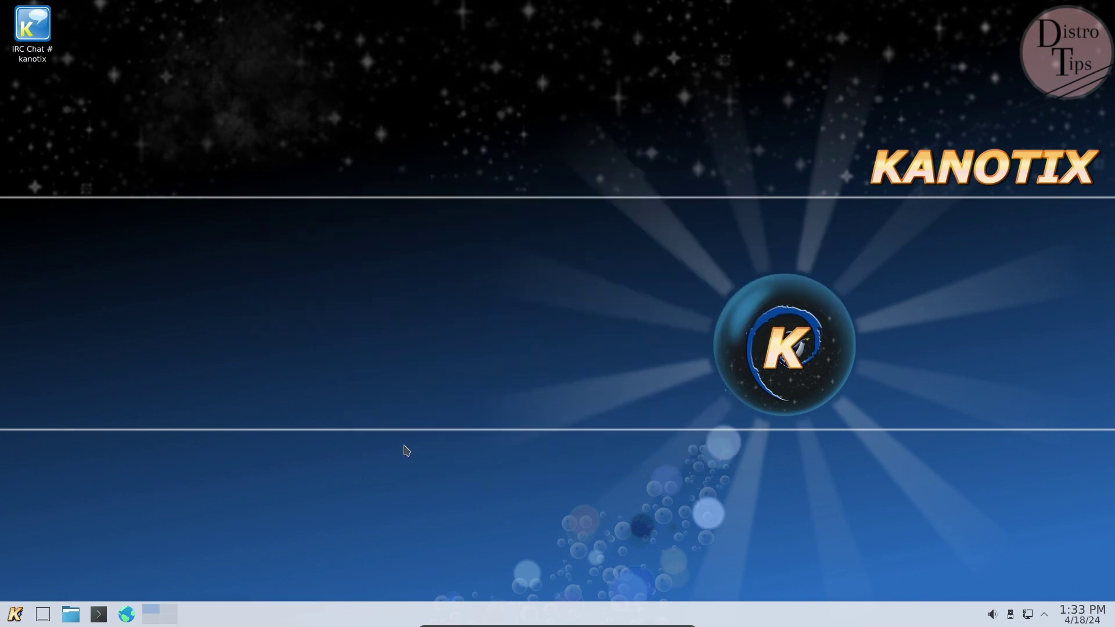
- Minimize all windows and shut down the system from the application launcher
{"action": "left_click", "coordinate": [44, 619]}
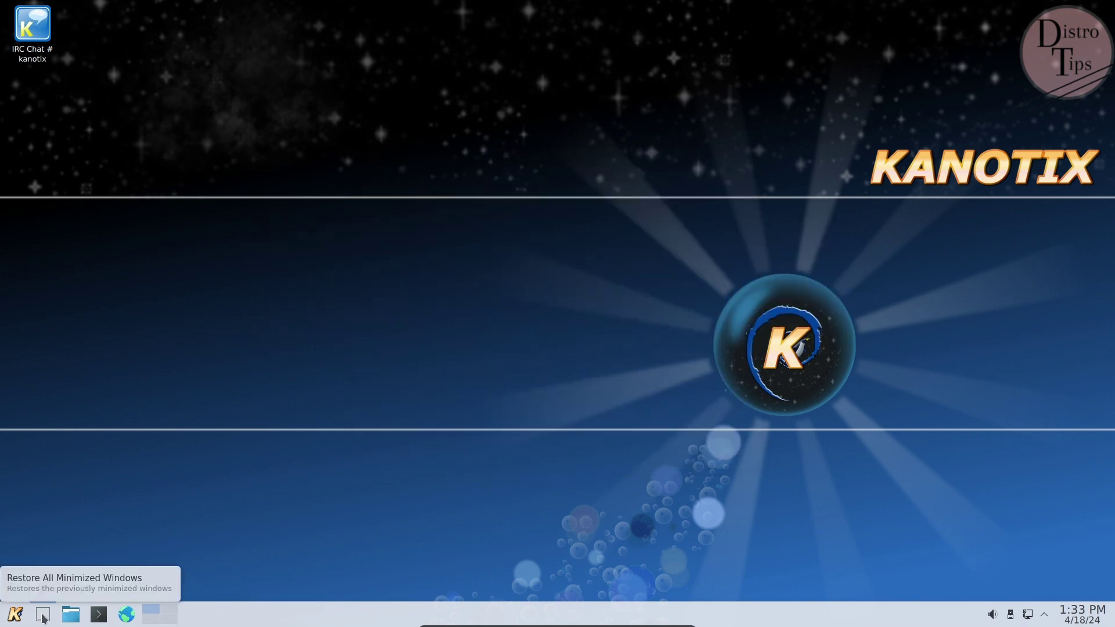
{"action": "left_click", "coordinate": [14, 615]}
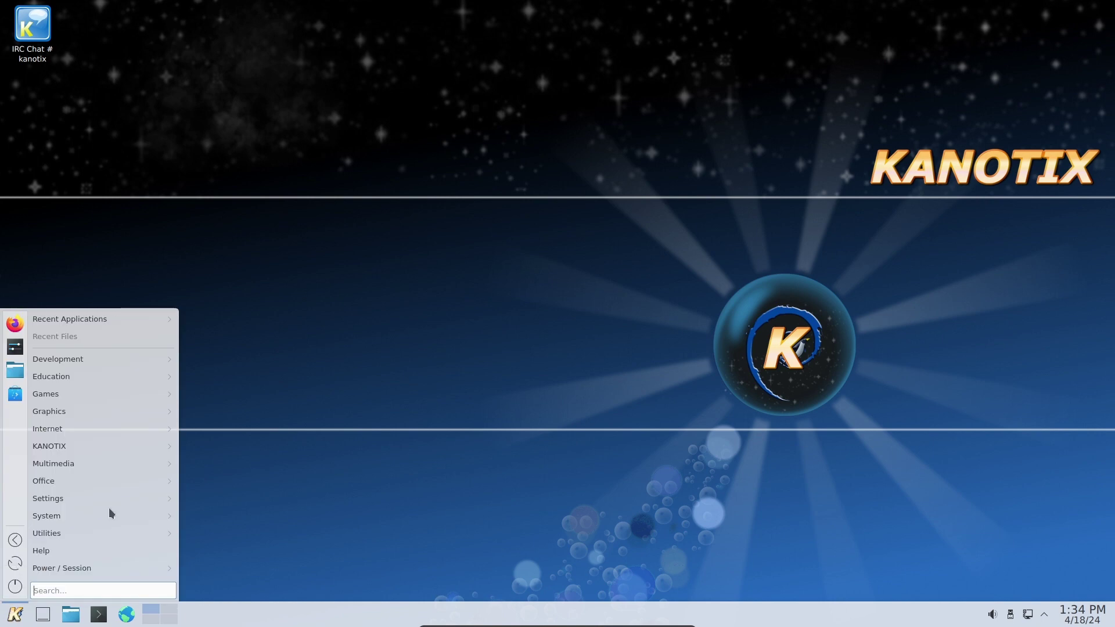
{"action": "mouse_move", "coordinate": [68, 447]}
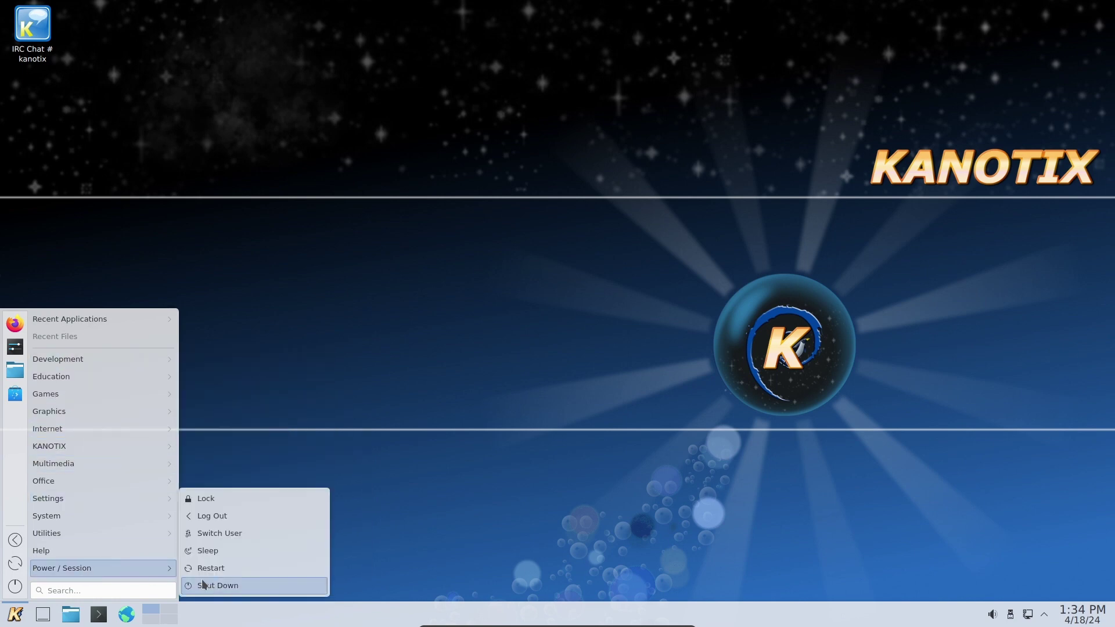
{"action": "left_click", "coordinate": [649, 396]}
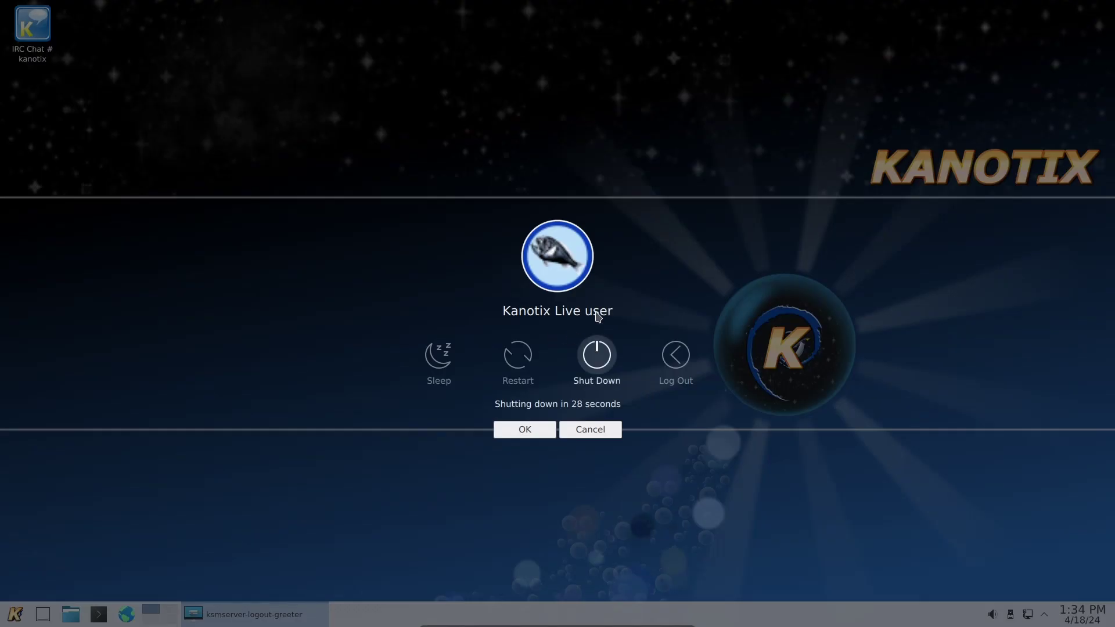
{"action": "left_click", "coordinate": [606, 370]}
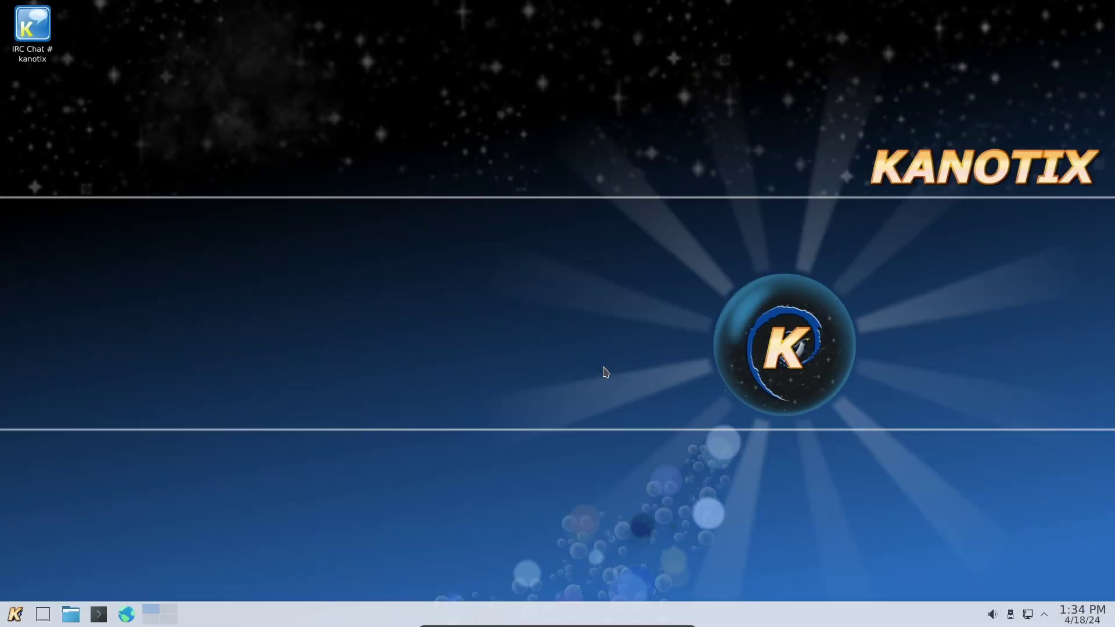